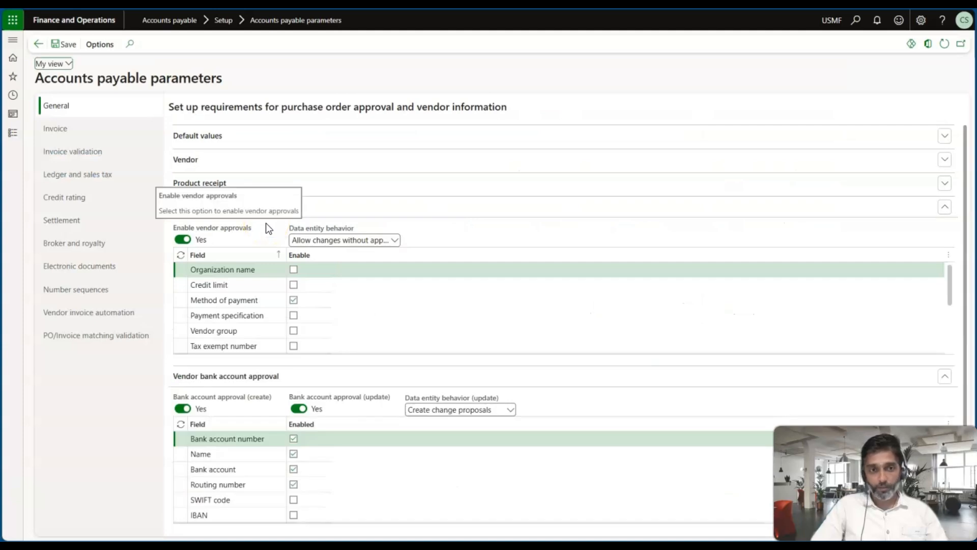
- Open the broker and royalty parameters and review the journal names offered for the brokerage expense journal
click(100, 248)
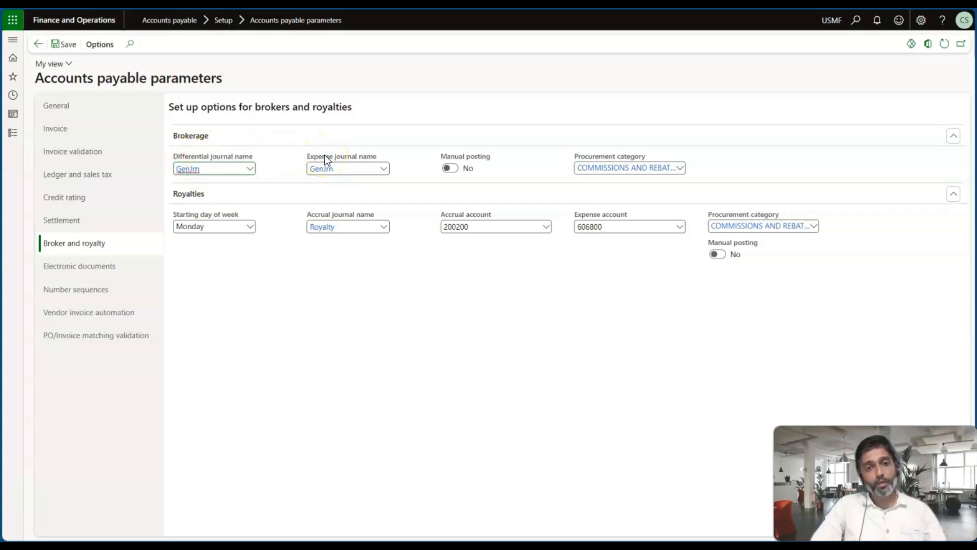
click(384, 168)
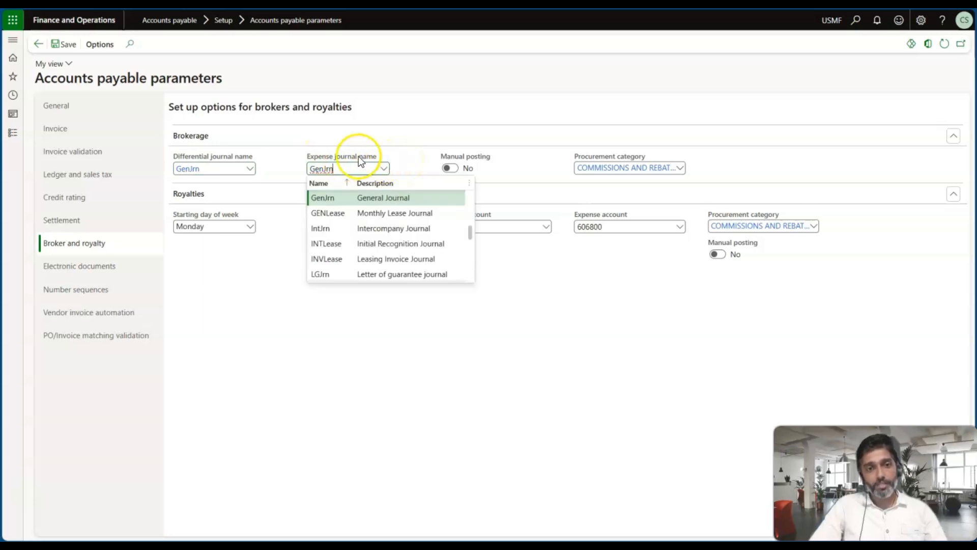
click(400, 161)
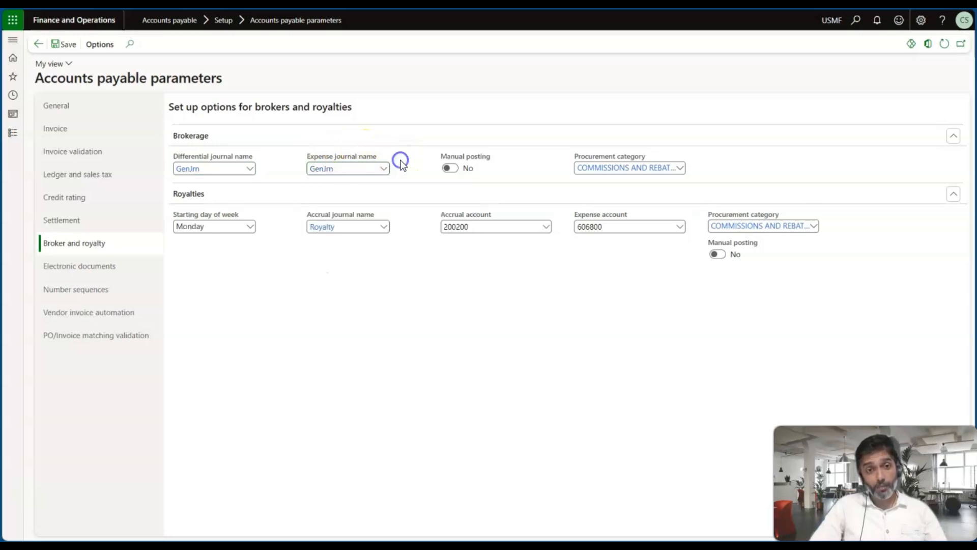
click(349, 171)
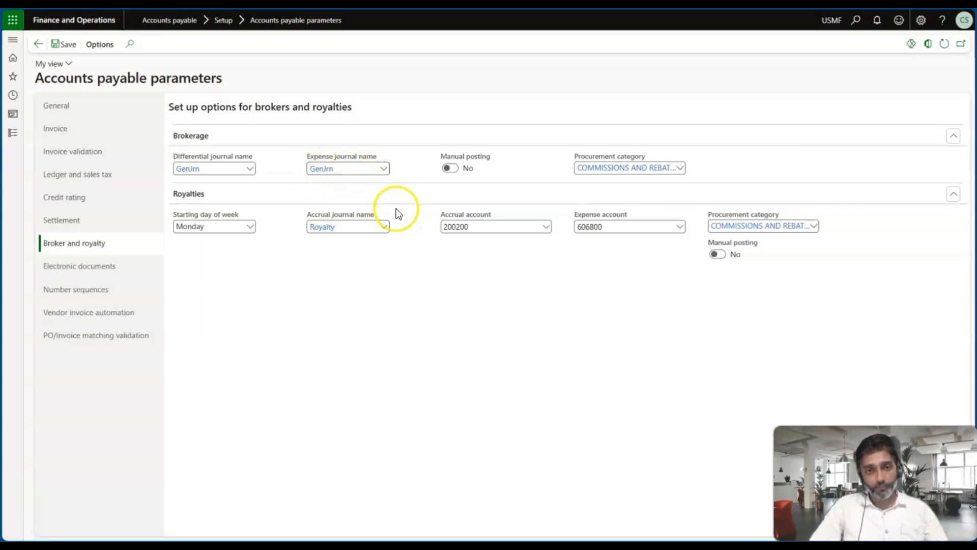
- Try the brokerage manual posting option, restore it to No, and view the available brokerage procurement categories
click(455, 174)
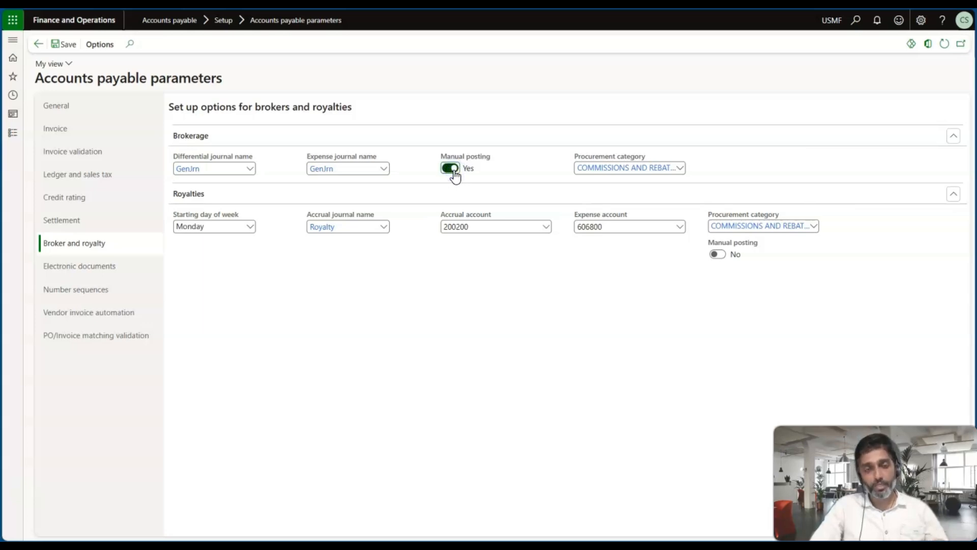
click(455, 172)
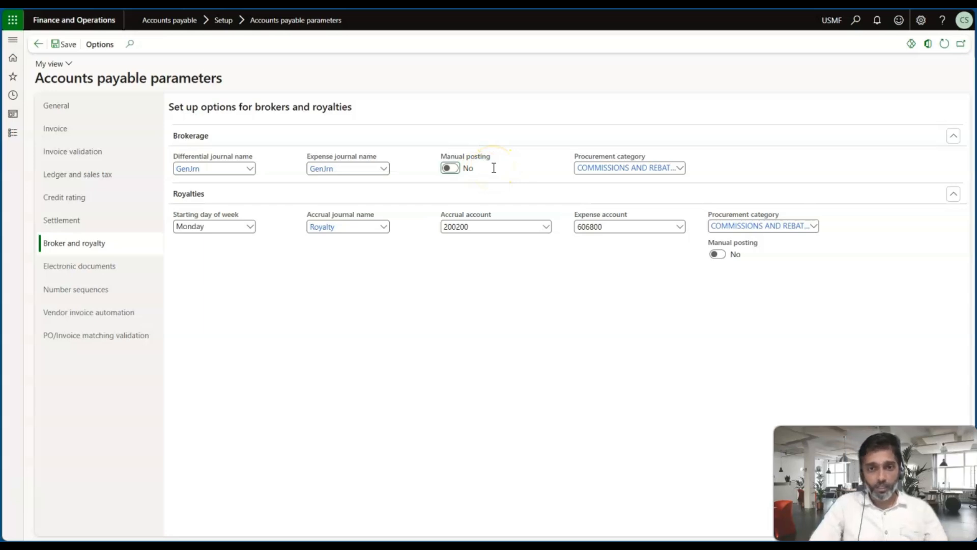
click(680, 168)
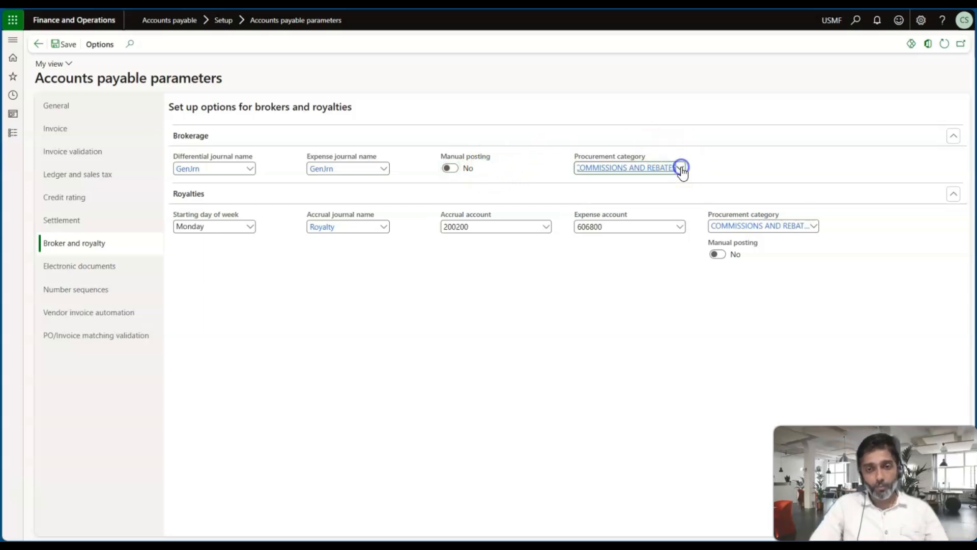
scroll(662, 257, down, 2)
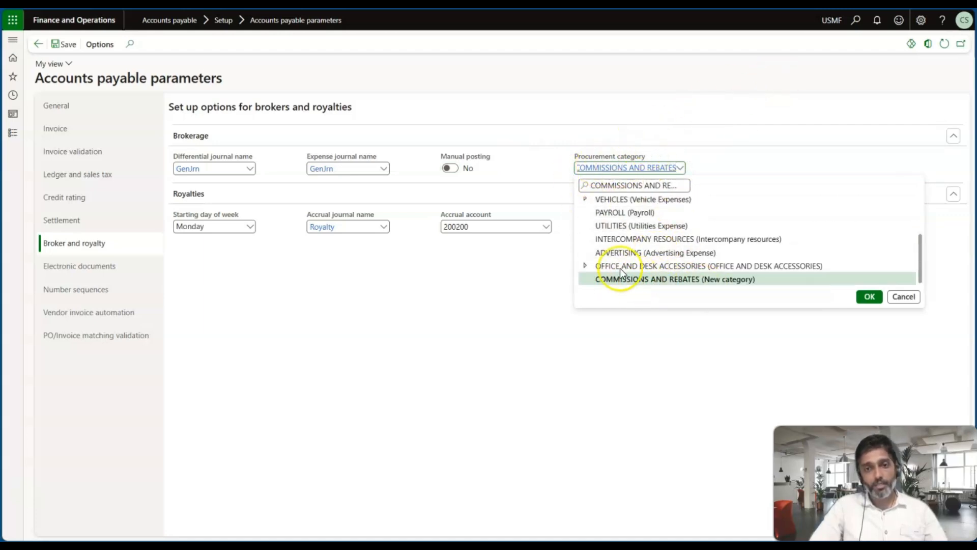
click(544, 168)
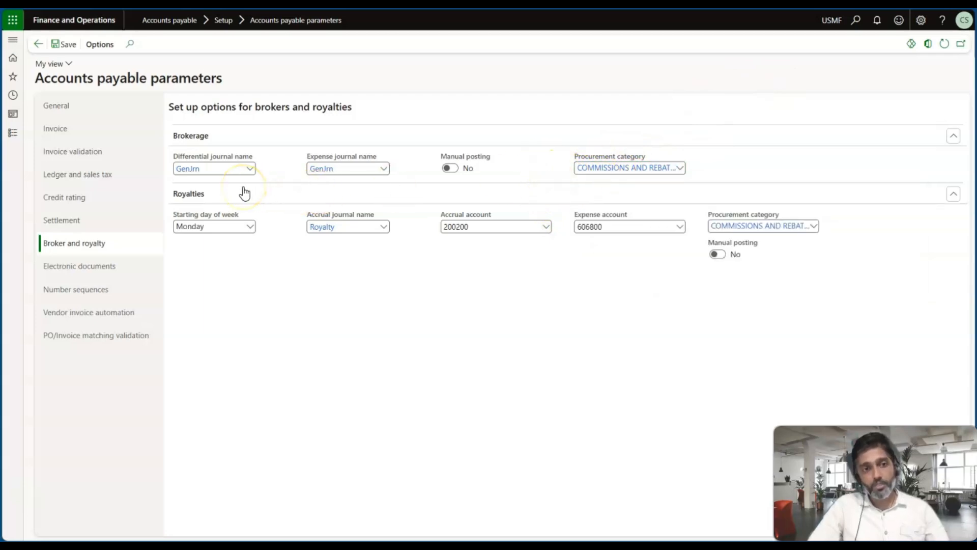
- View the journal setup details behind the brokerage differential journal name, and return to the broker and royalty parameters
right_click(250, 168)
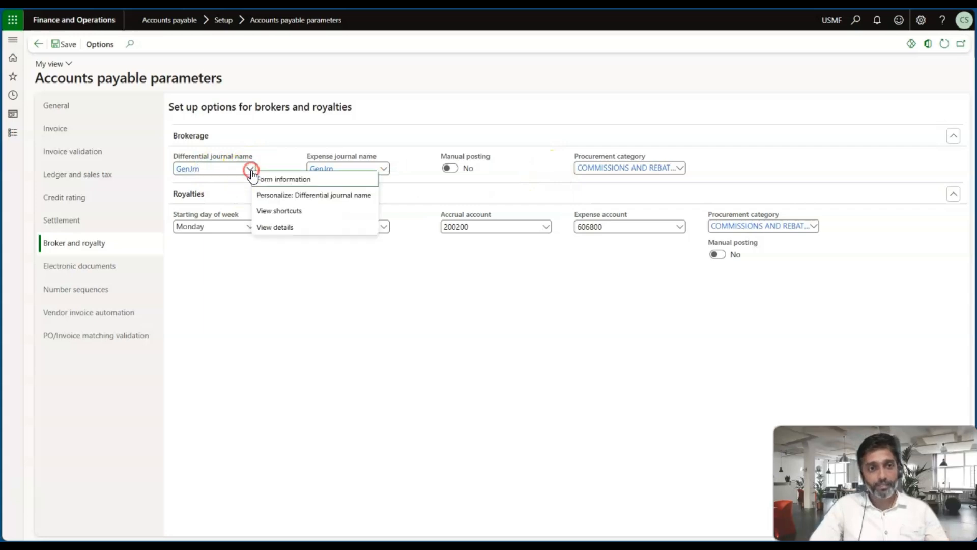
click(276, 225)
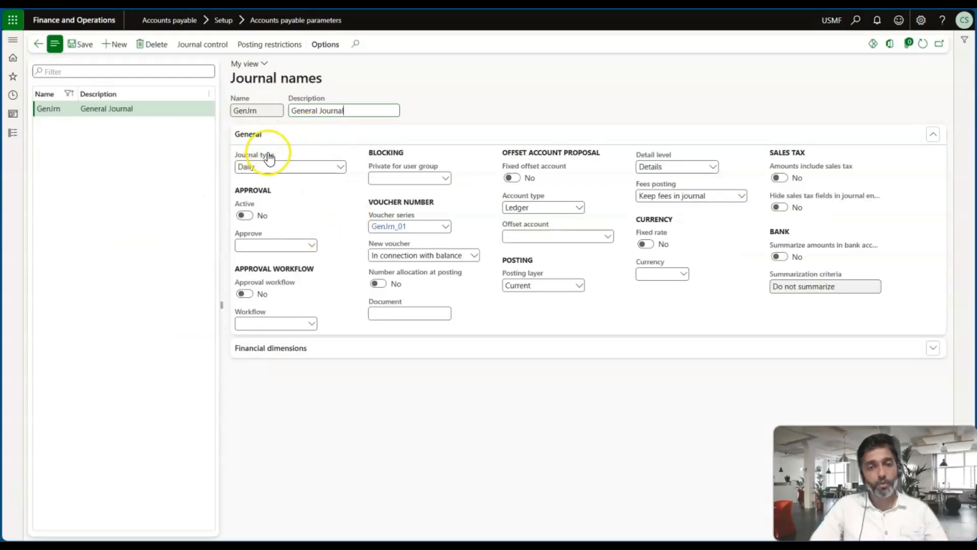
mouse_move(283, 203)
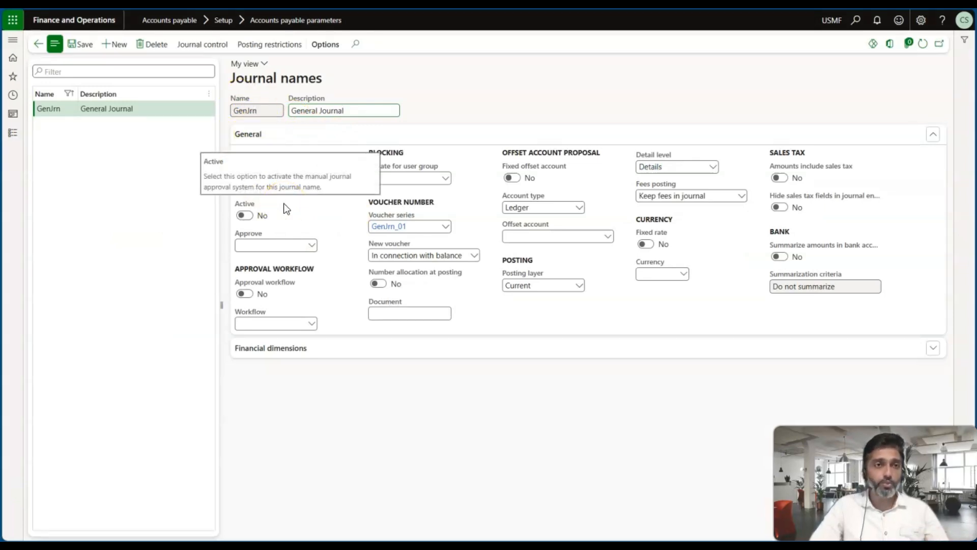
click(38, 44)
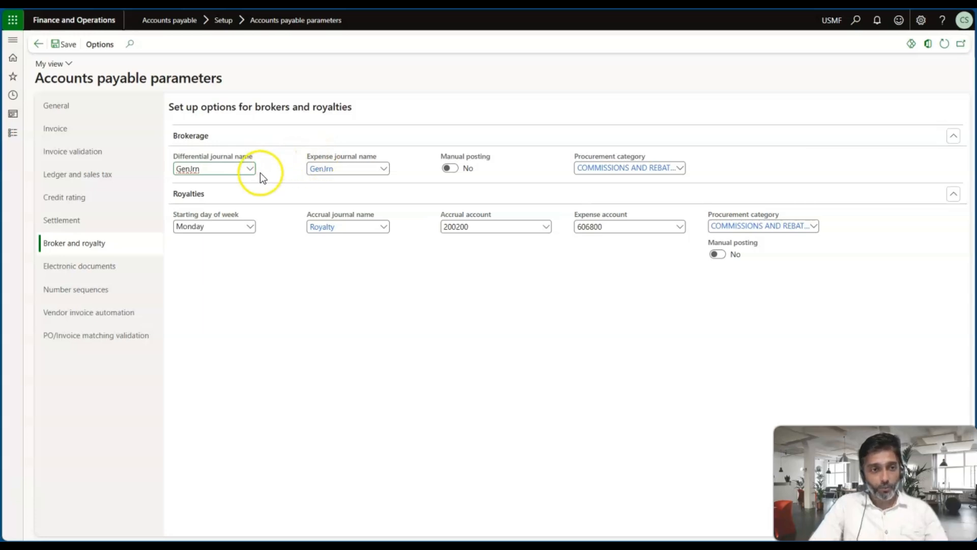
click(279, 167)
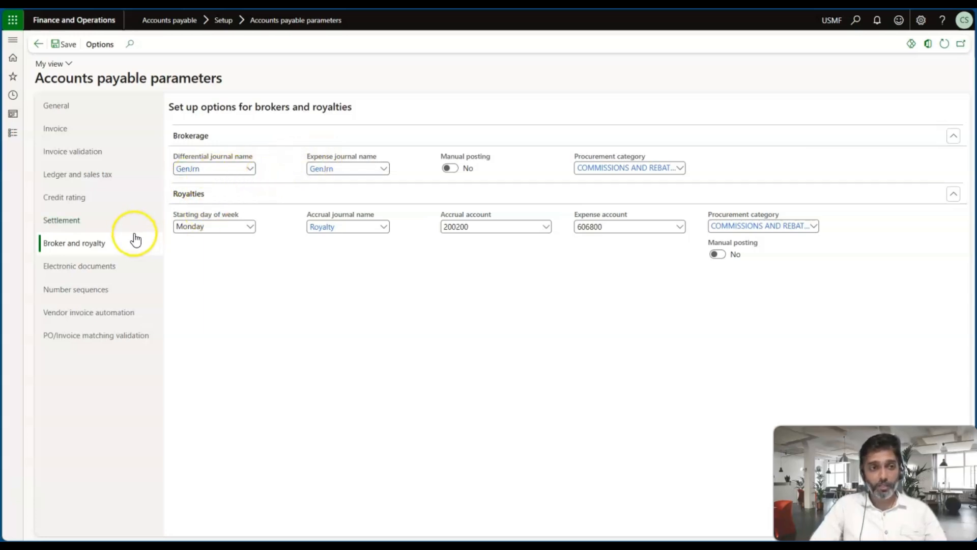
click(265, 181)
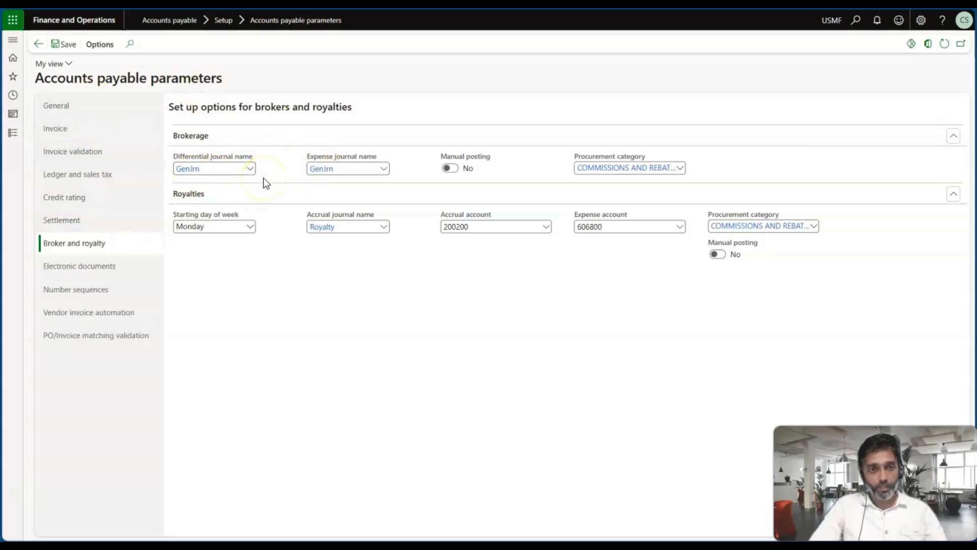
- Switch to the Broker Contract Management process flow slide, review it, and return to Finance and Operations
key(alt+Tab)
key(alt+Tab)
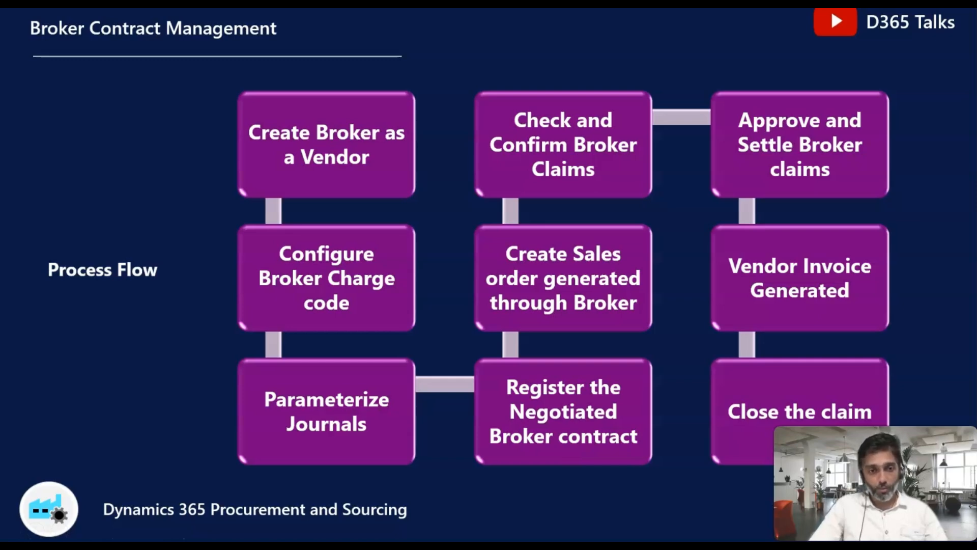
key(alt+Tab)
key(alt+Tab)
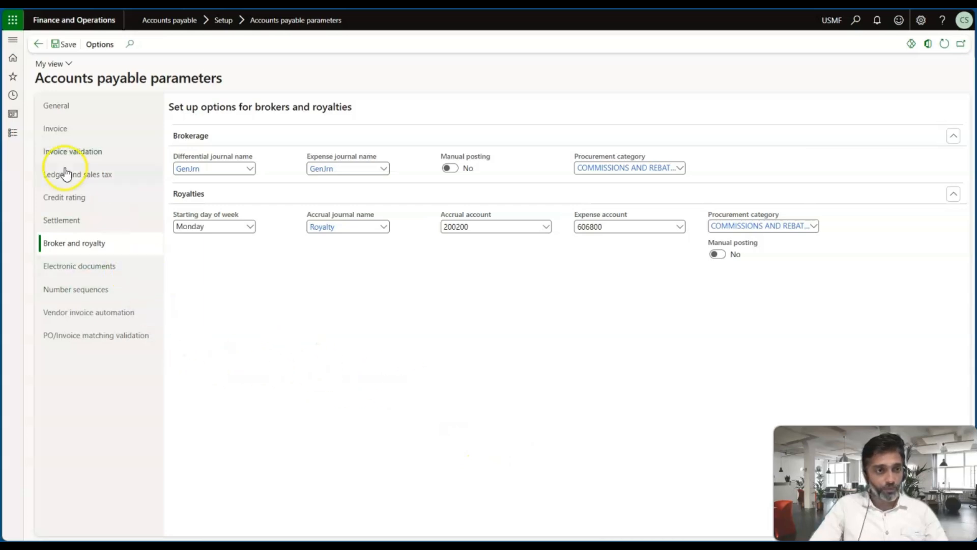
- Open the Broker contracts page among the broker and royalties pages of the Accounts payable module
click(12, 135)
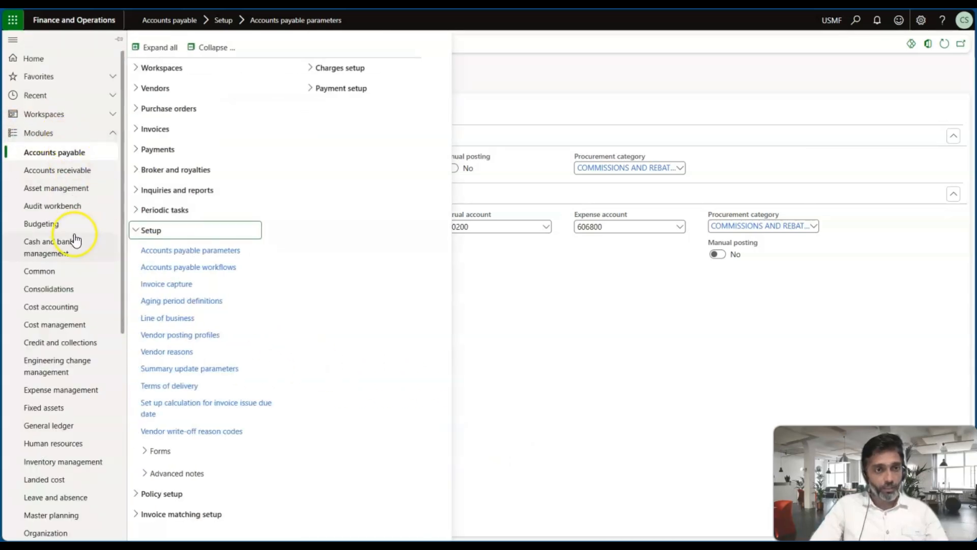
click(161, 170)
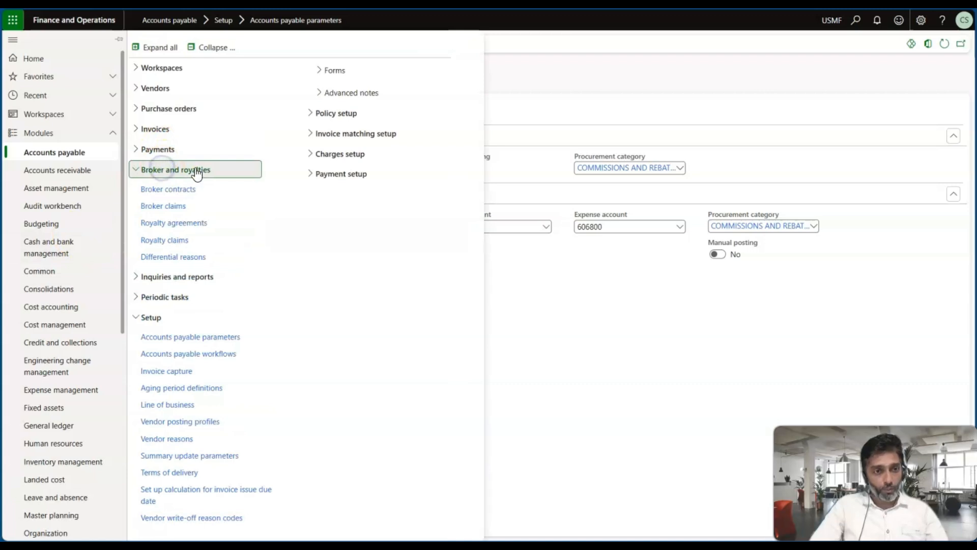
click(169, 192)
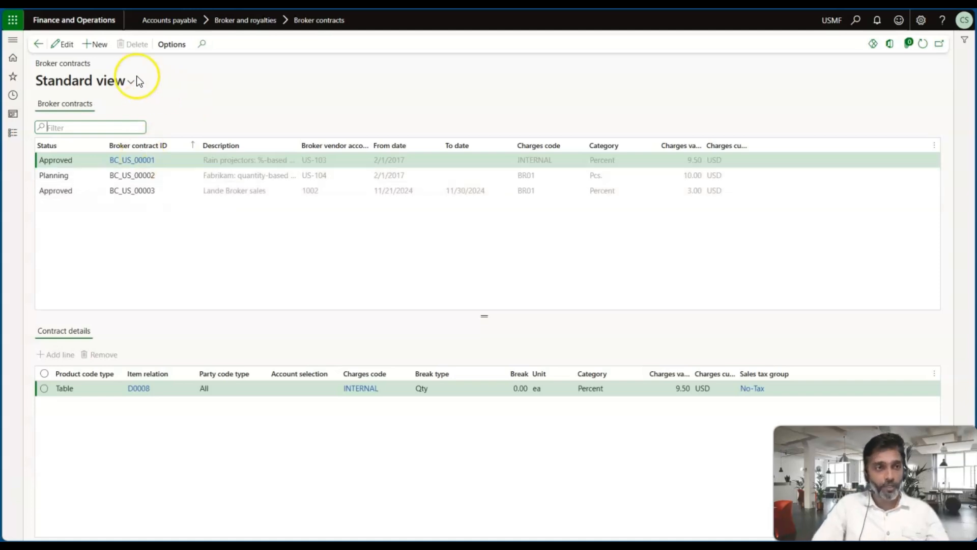
- Create a new broker contract record and review its status options, keeping the status Planning
click(95, 46)
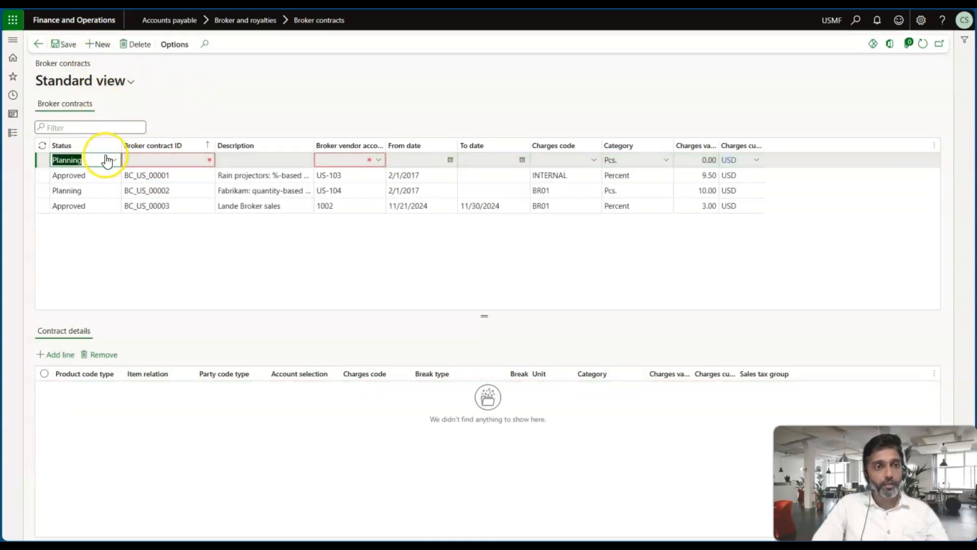
click(115, 160)
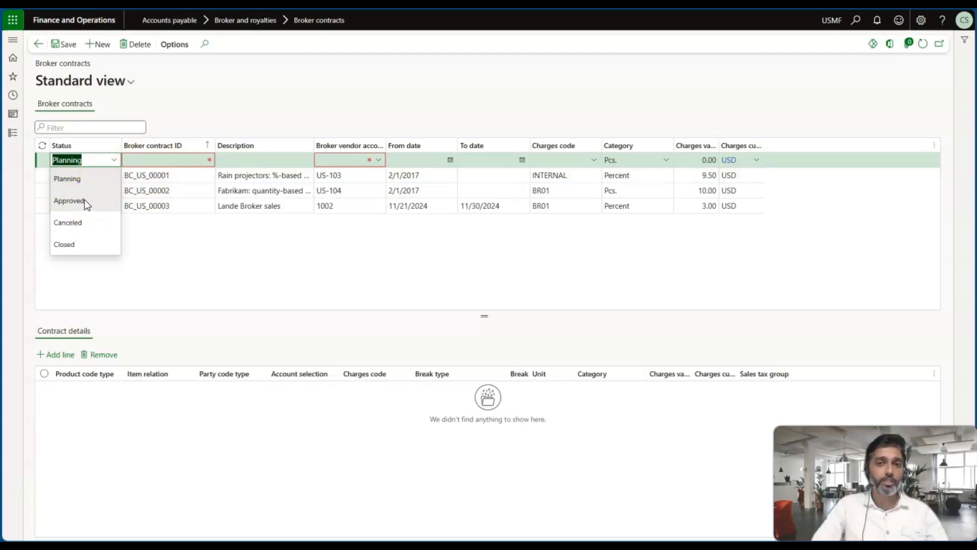
click(84, 222)
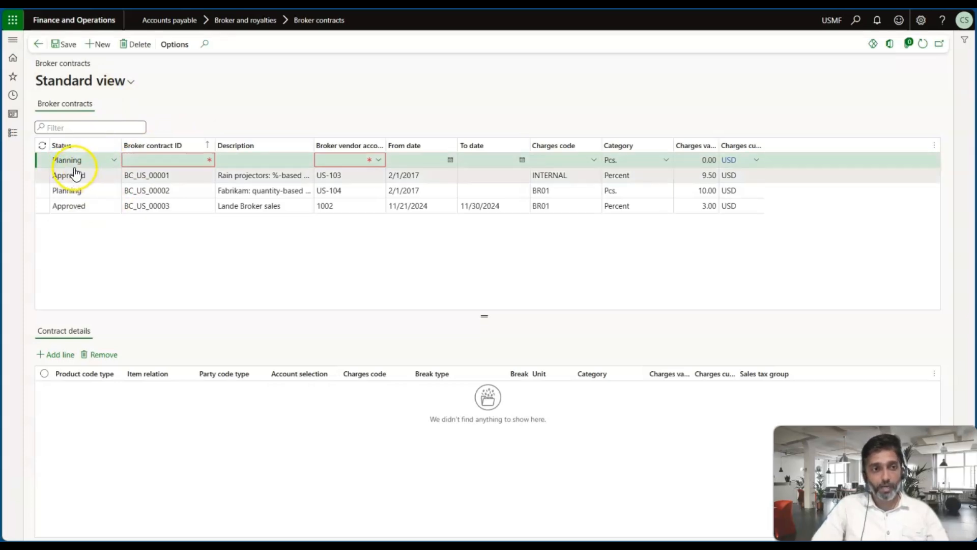
click(113, 161)
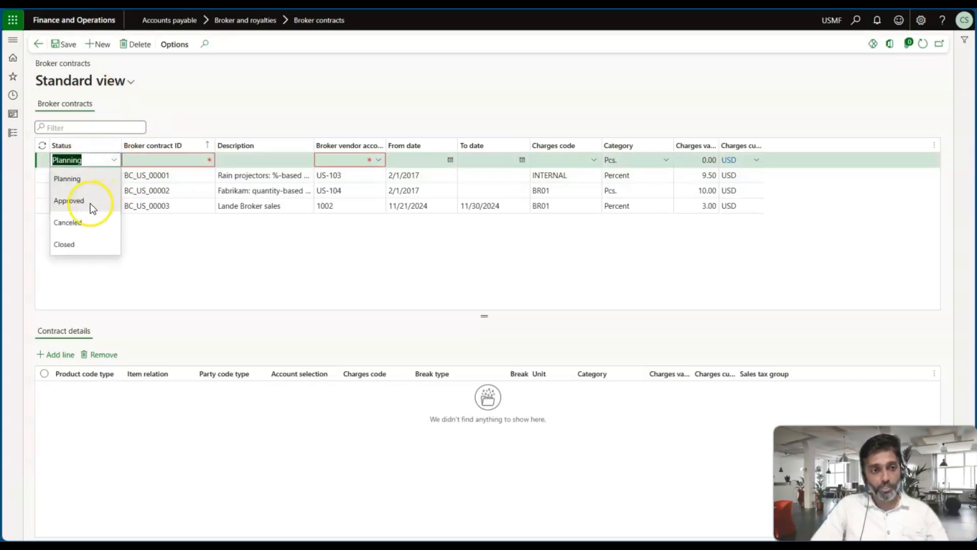
- Set the new contract's broker contract ID to BC_US_00004 and its description to "Acme Office Supply (fees)"
click(152, 163)
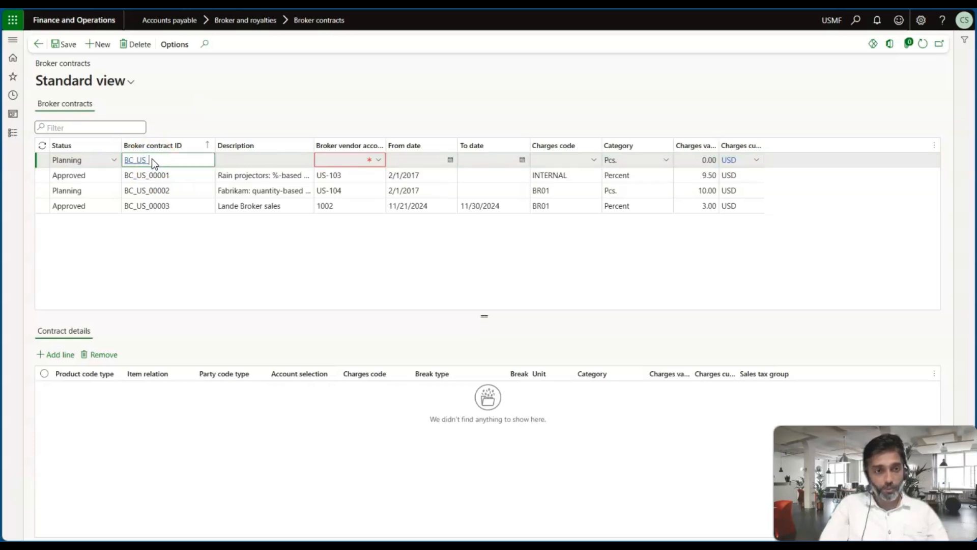
text(BC_US_0000)
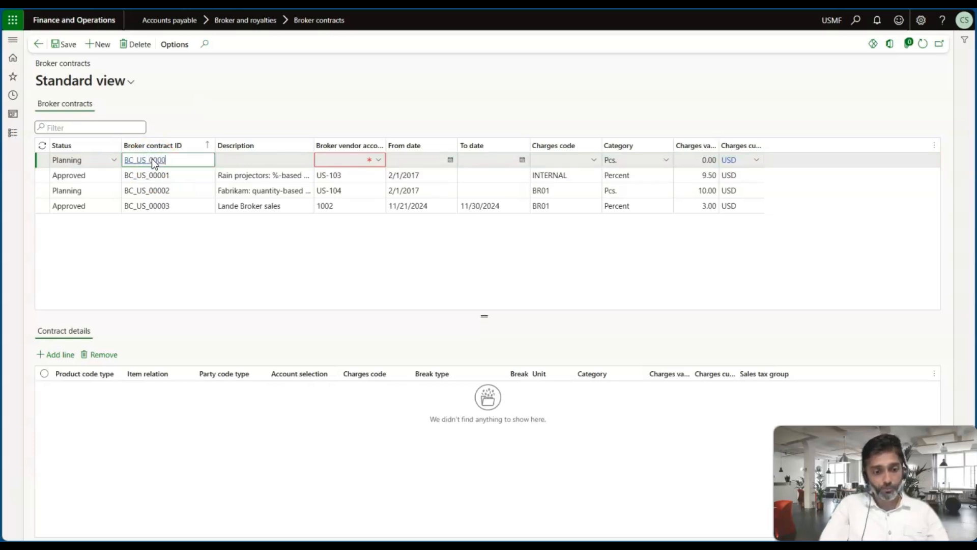
text(4)
key(Tab)
click(239, 165)
text(Acme)
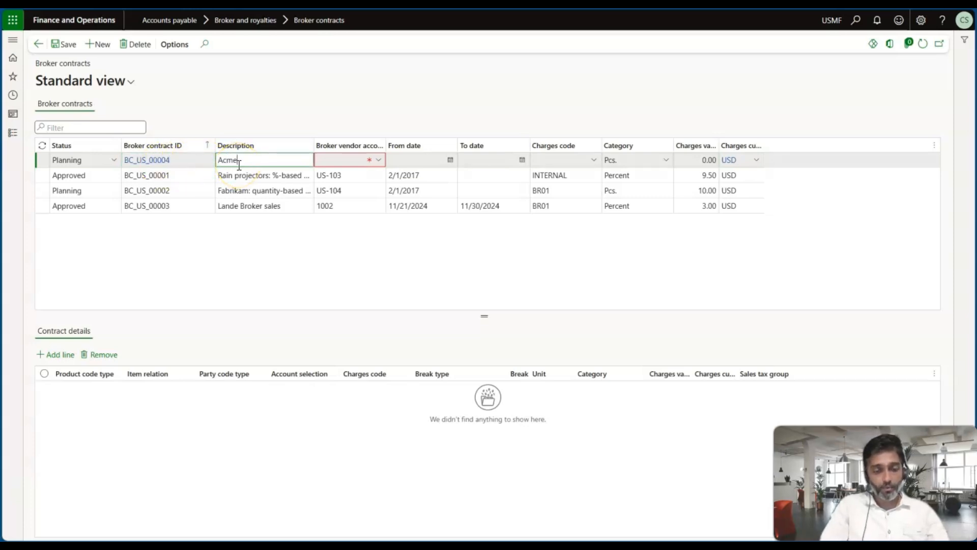
text( Office Supply (feed)
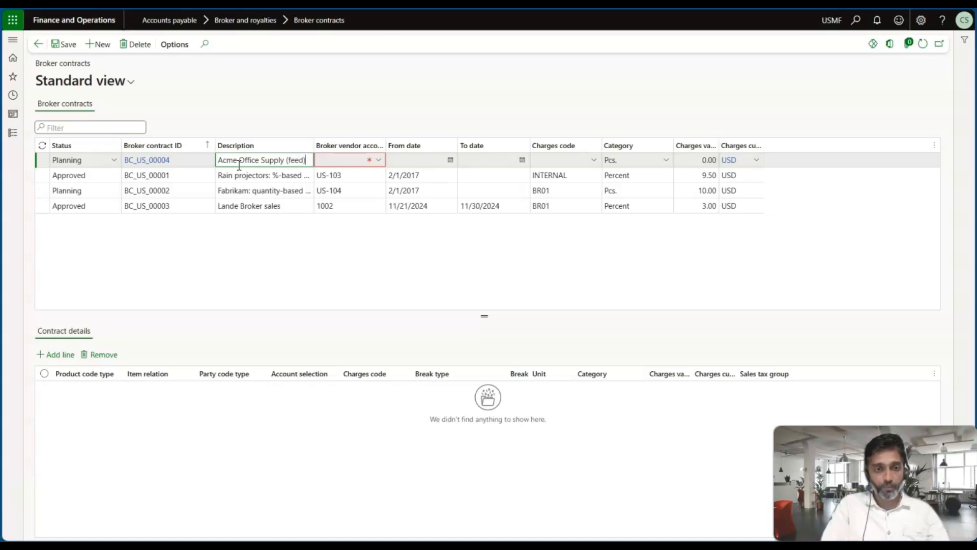
key(Tab)
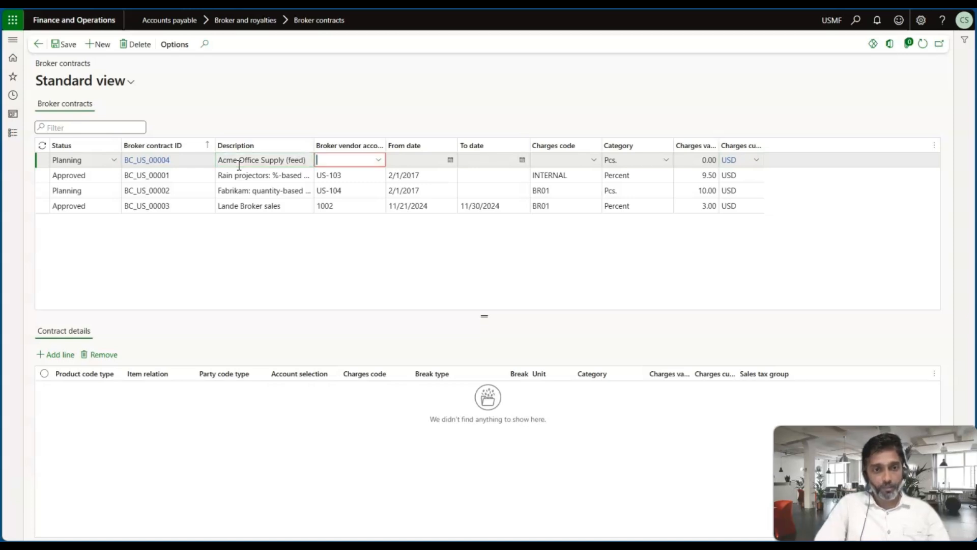
click(306, 161)
- Select Acme Office Supplies as the new contract's broker vendor account and widen that column to show its full heading
click(378, 160)
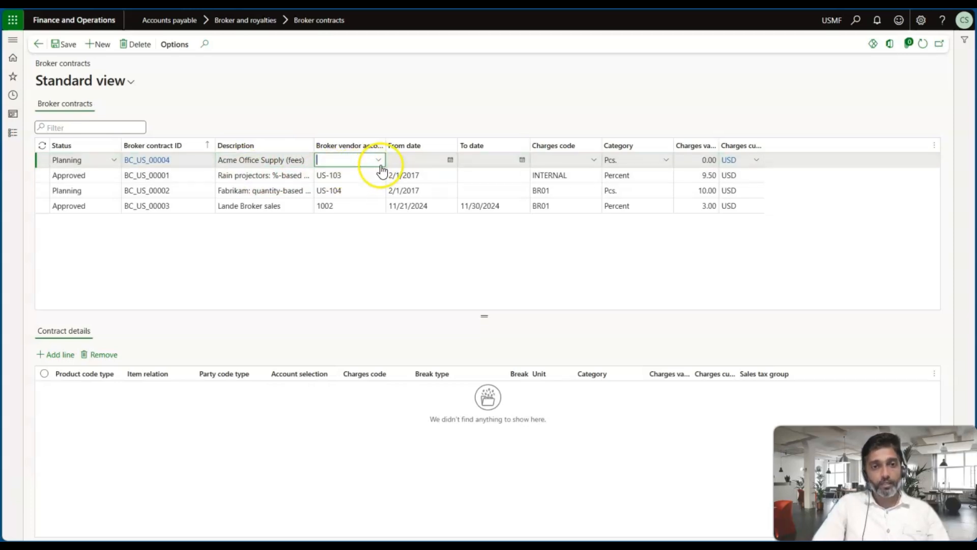
click(360, 155)
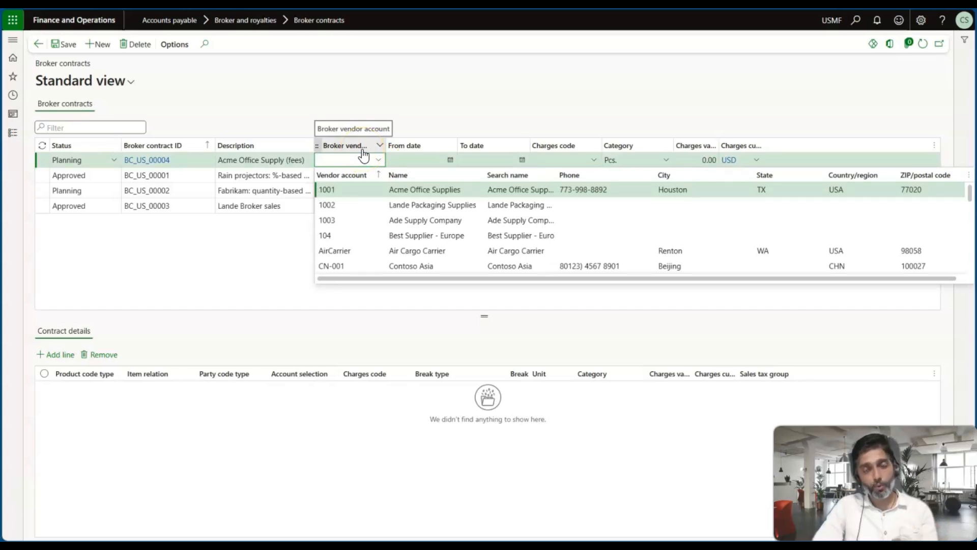
click(367, 192)
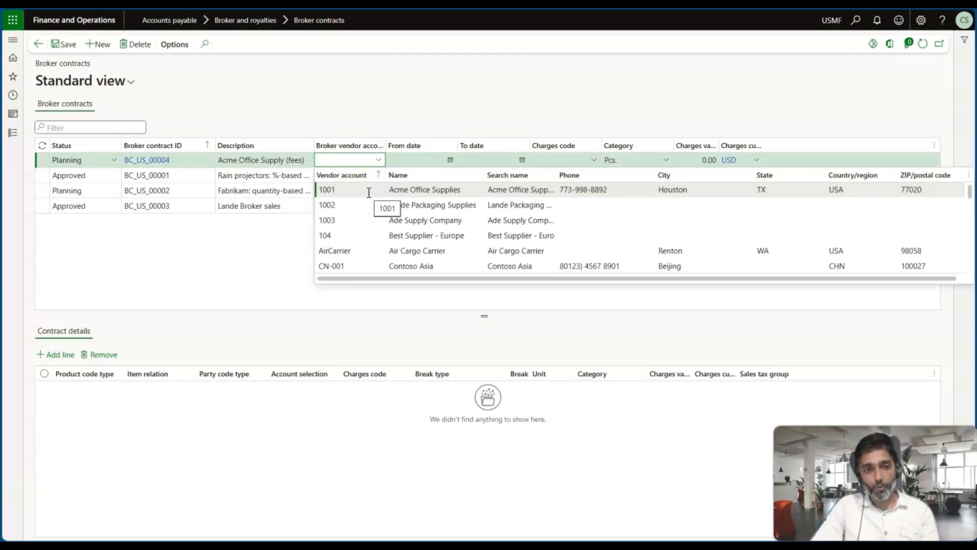
click(367, 192)
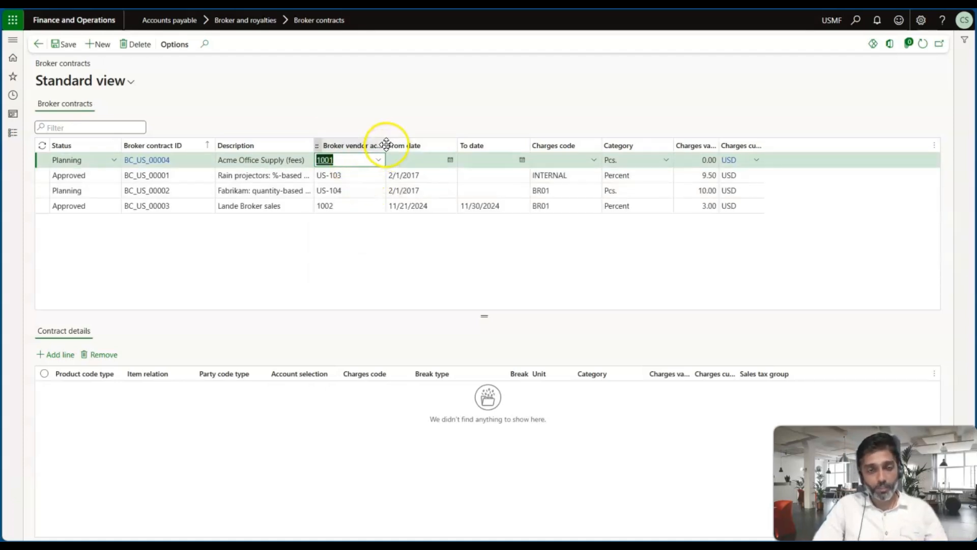
drag(384, 145, 441, 145)
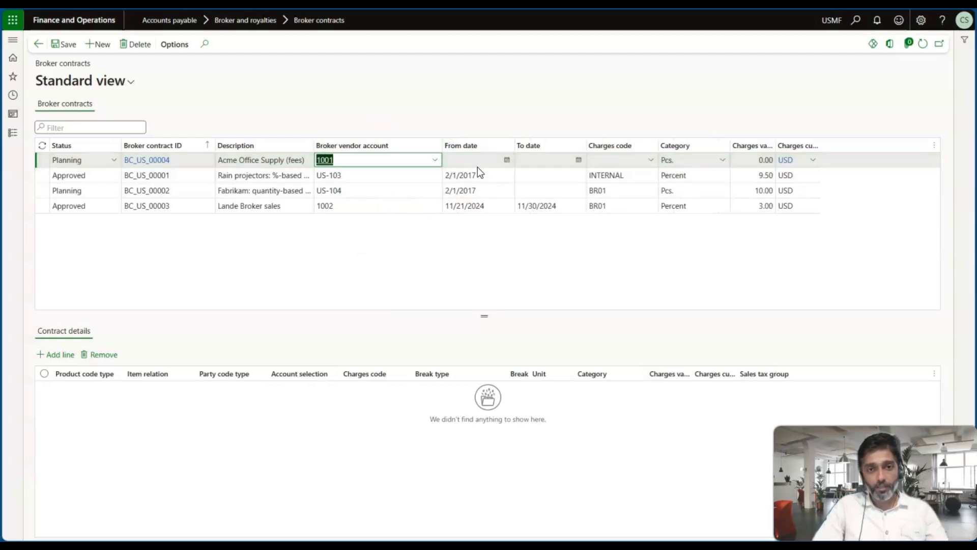
- Set the new contract's validity from 11/1/2024 to 11/30/2025
click(507, 160)
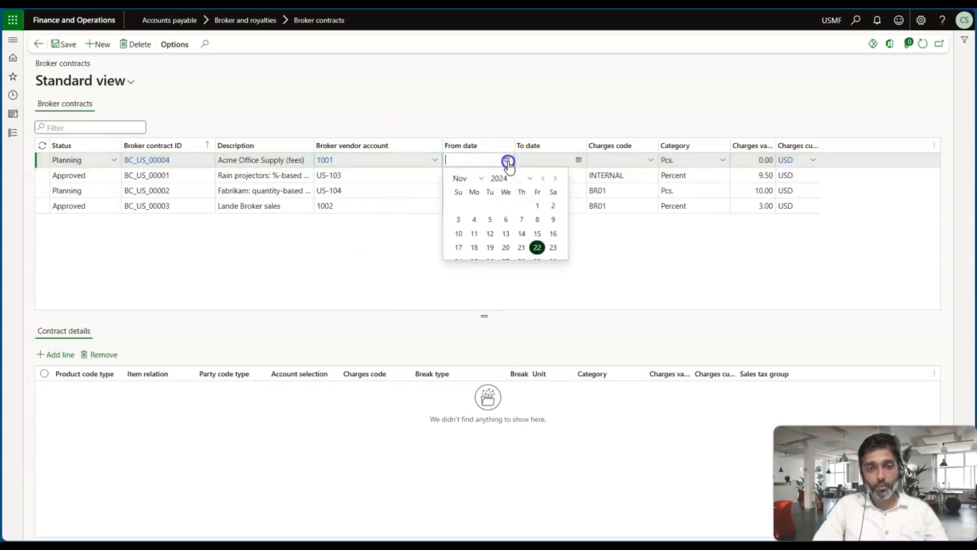
click(537, 205)
click(579, 160)
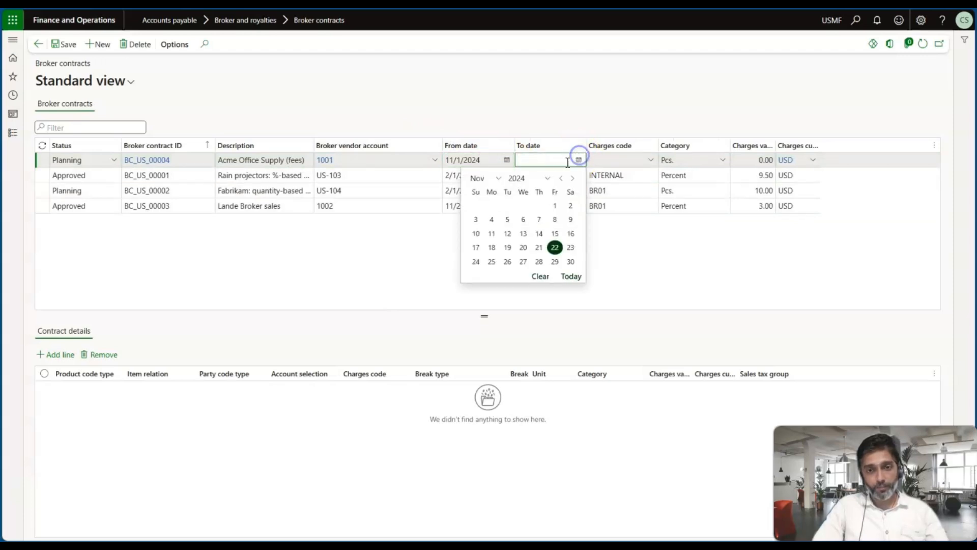
click(547, 179)
scroll(517, 320, down, 15)
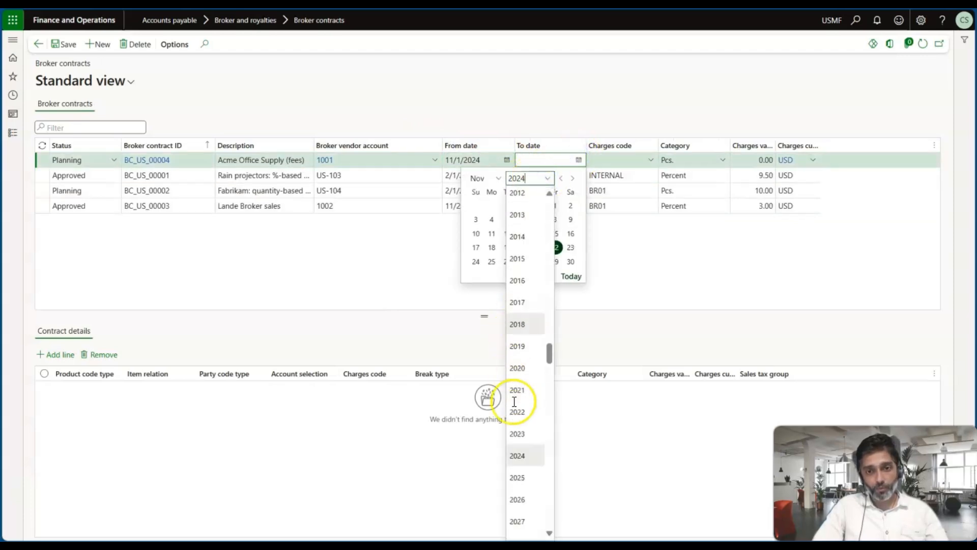
click(516, 417)
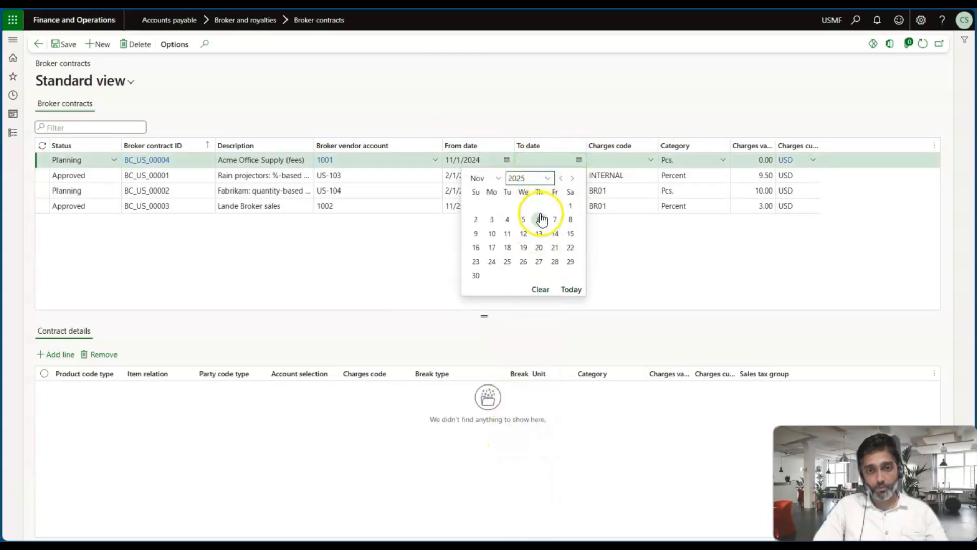
click(477, 276)
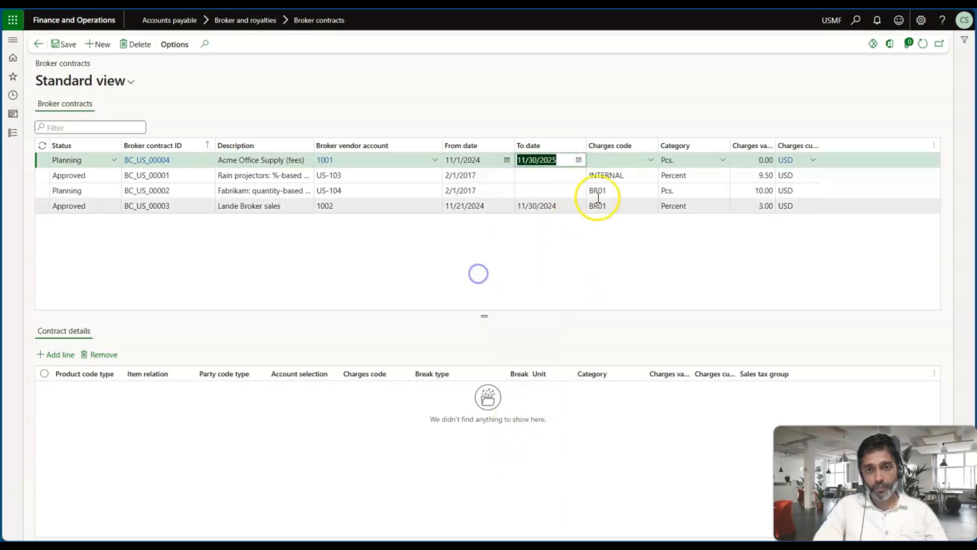
- Open the details of the charges codes from the new contract and review the debit and credit posting setup of BR01
click(640, 160)
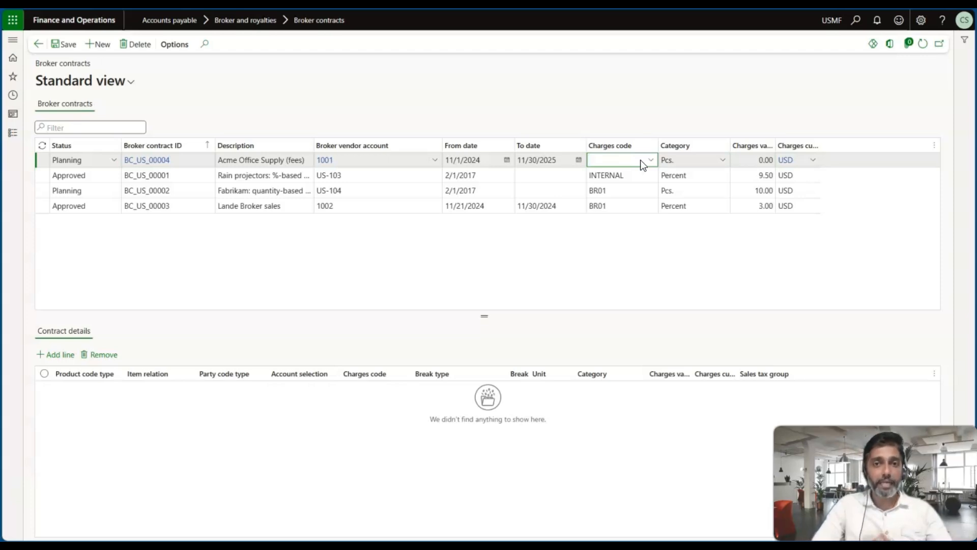
click(651, 161)
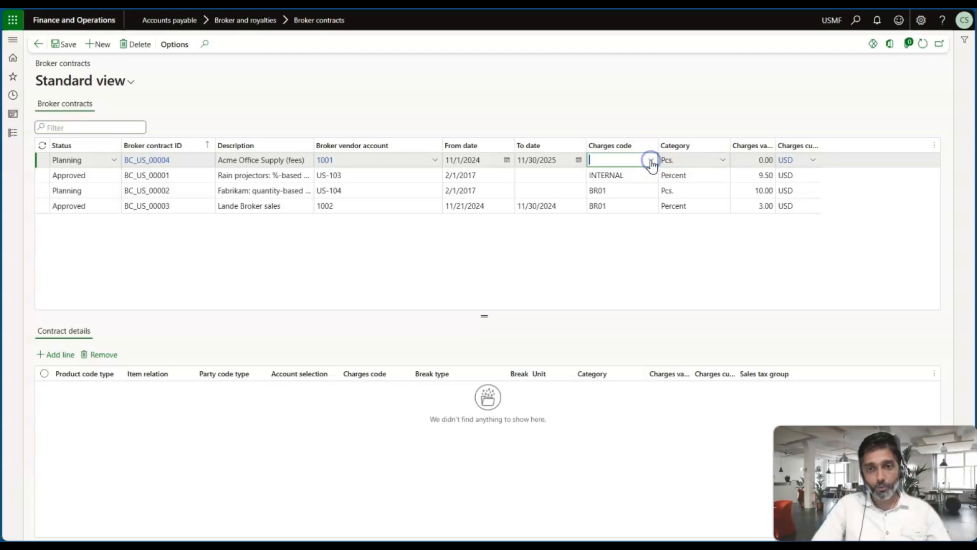
right_click(652, 162)
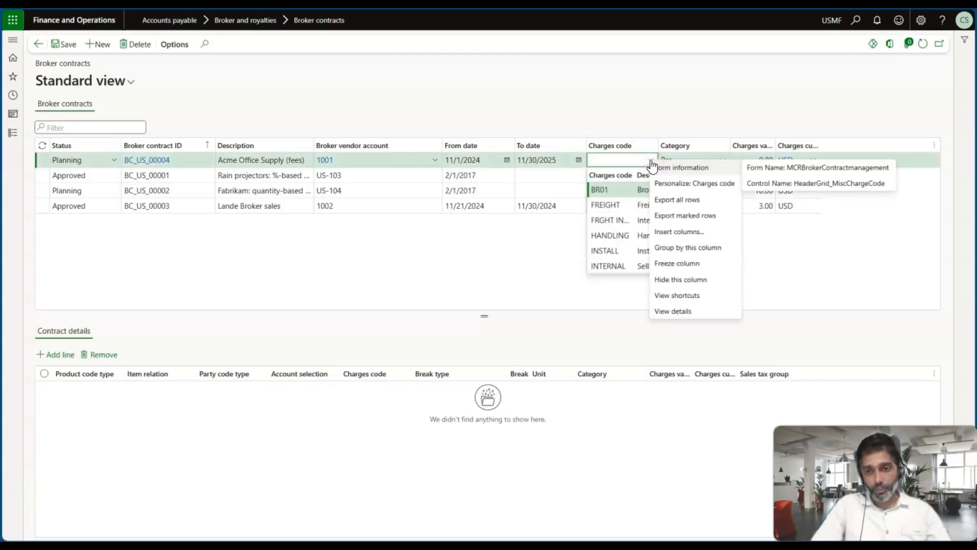
click(673, 311)
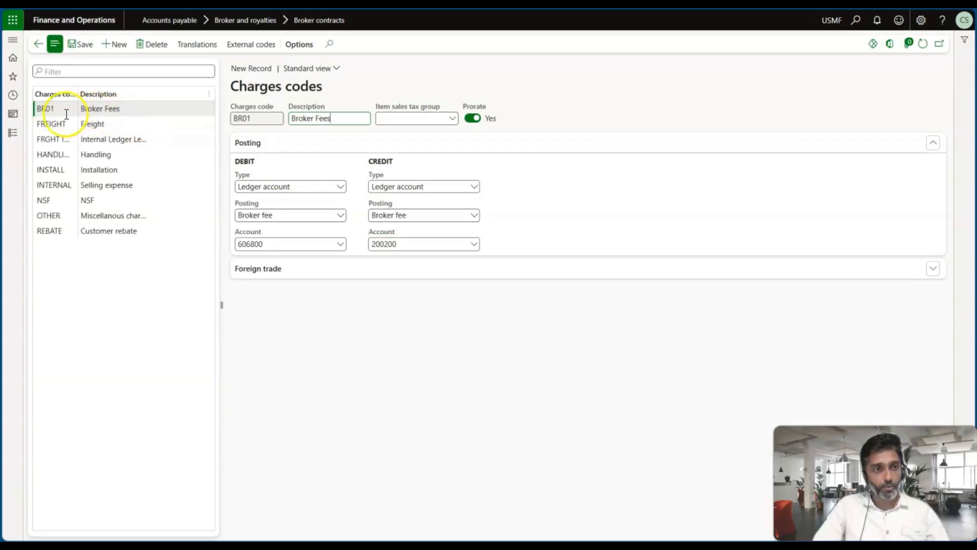
click(114, 109)
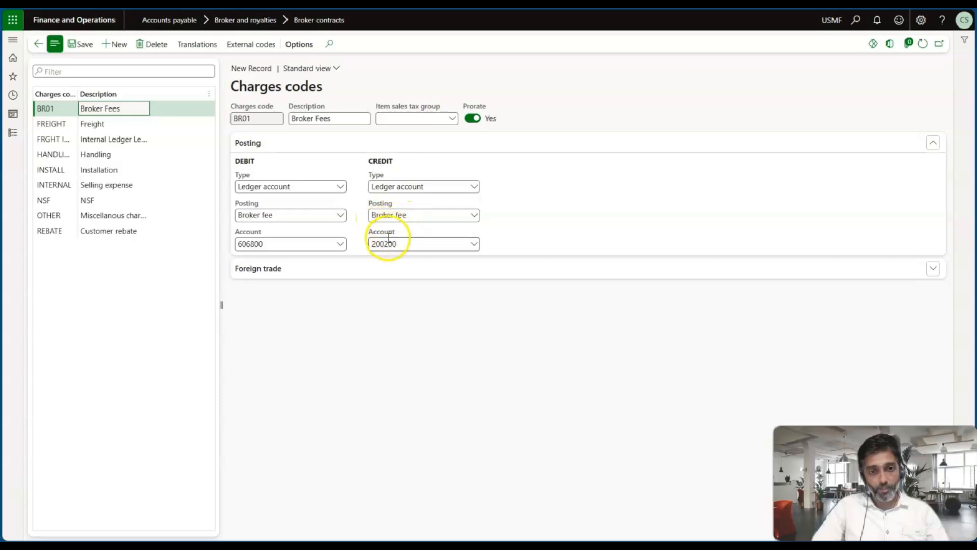
click(474, 217)
click(475, 198)
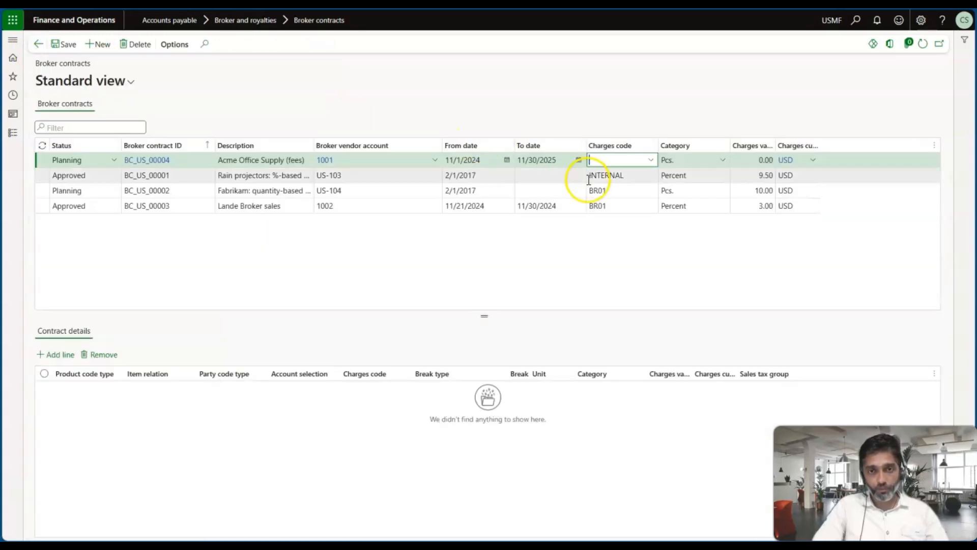
- Assign the charges code BR01 (Broker Fees) to the new contract and set its category to Percent
click(654, 160)
click(606, 187)
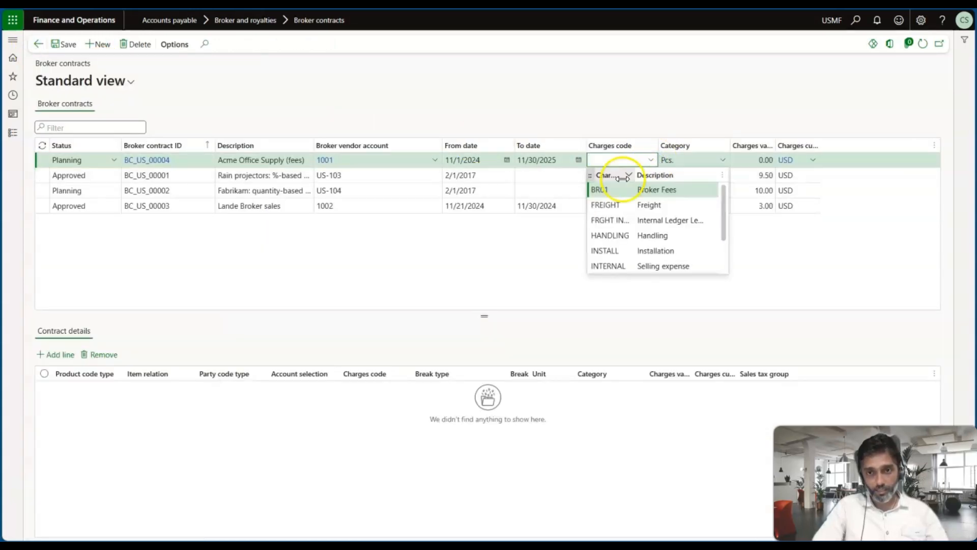
click(722, 162)
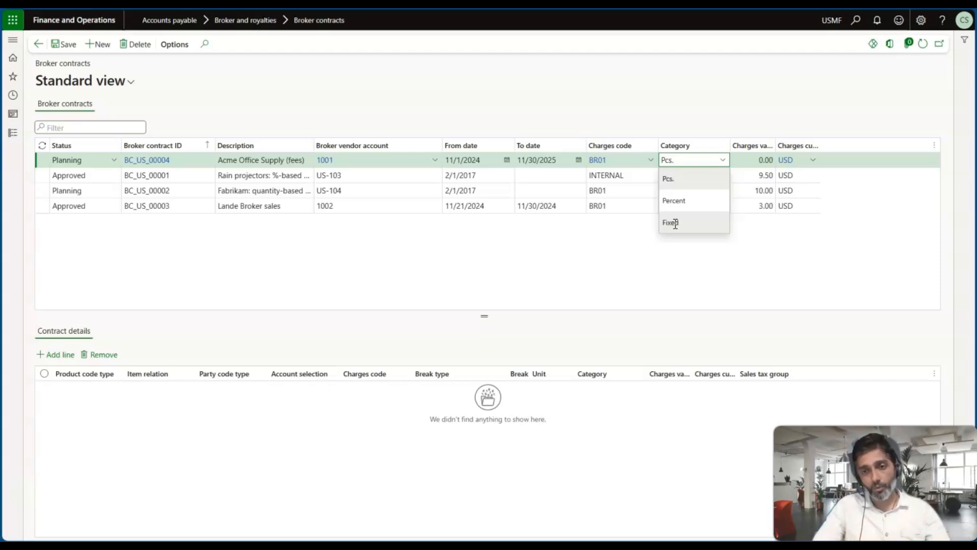
click(679, 206)
click(679, 206)
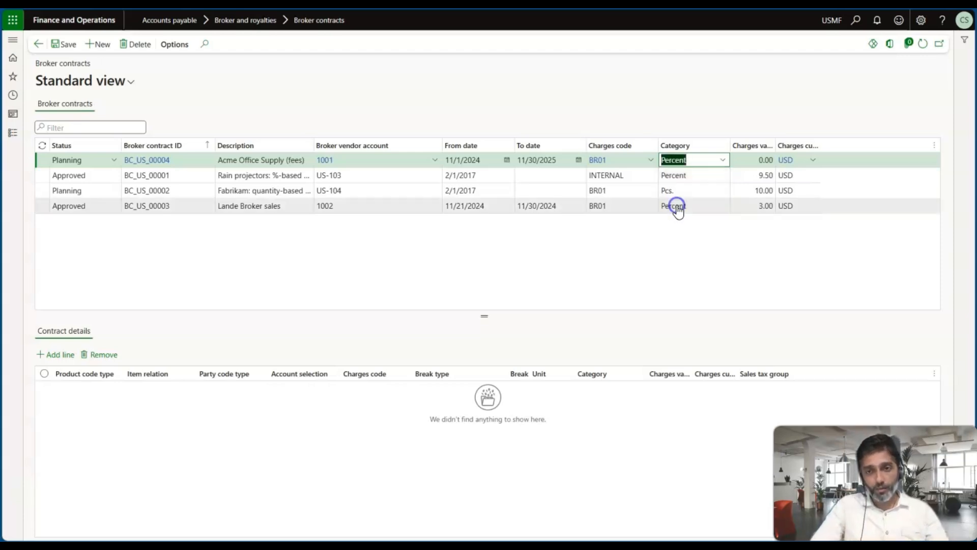
- Set the contract's charges value to 2.00, keeping the currency USD, and save the contract
click(756, 159)
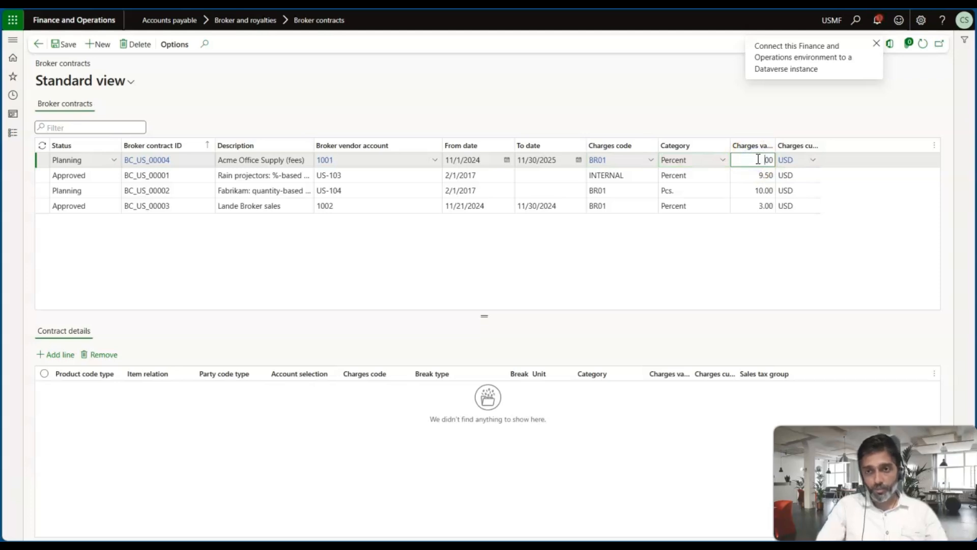
key(BackSpace)
key(Tab)
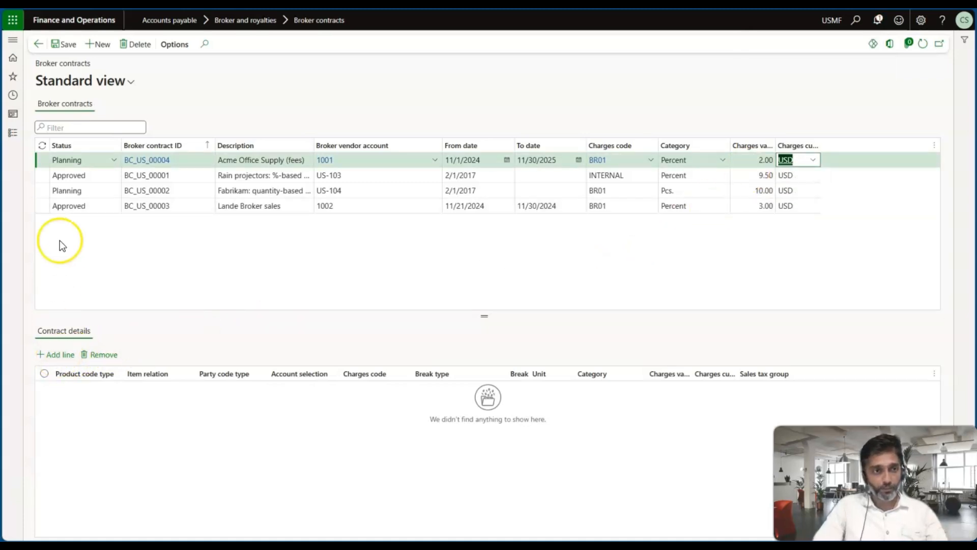
click(67, 44)
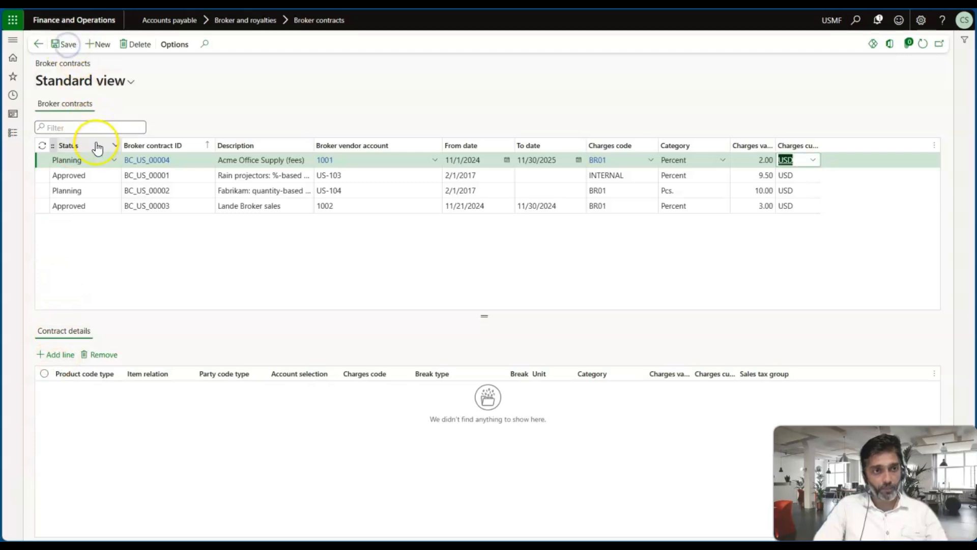
- Add a contract details line with product code type Table and item 1000 (Surface Pro 128 GB) as the item relation
click(59, 356)
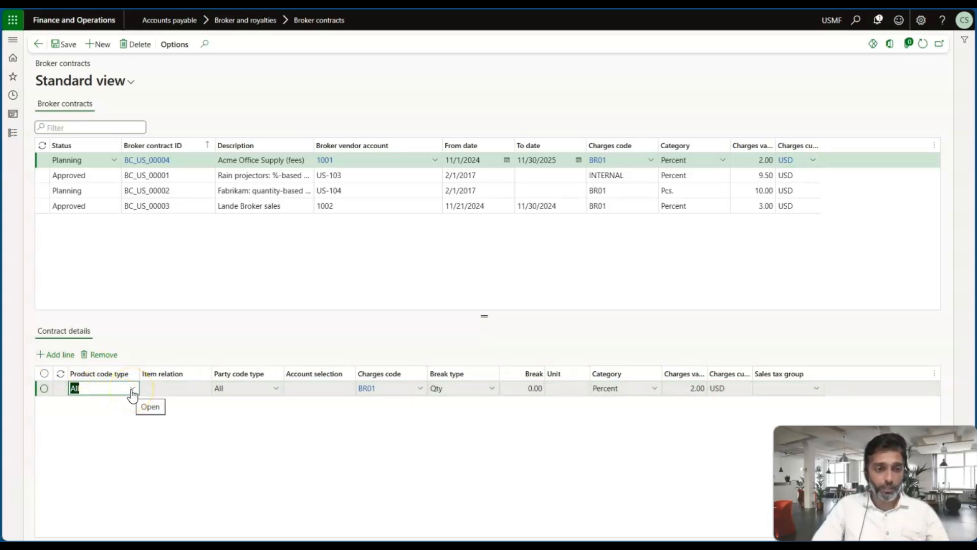
click(131, 389)
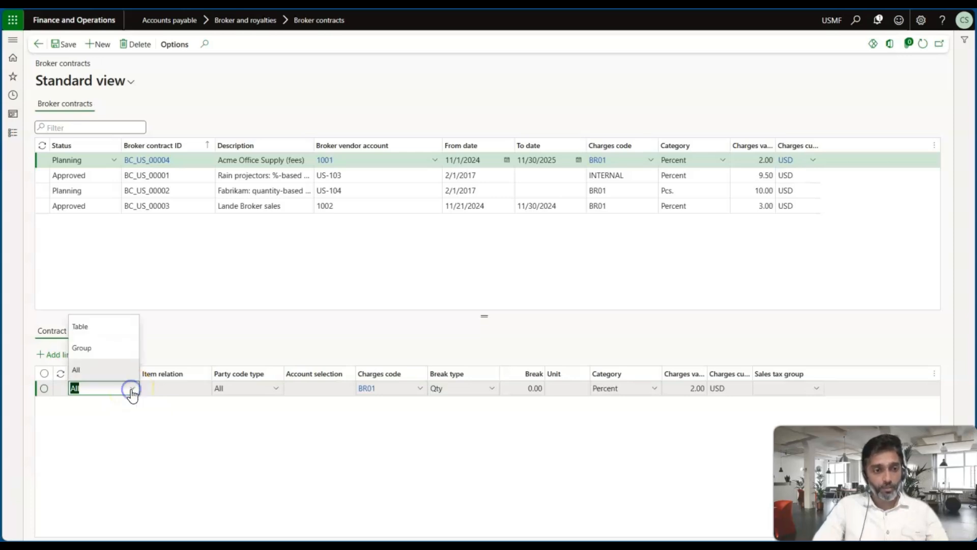
click(93, 328)
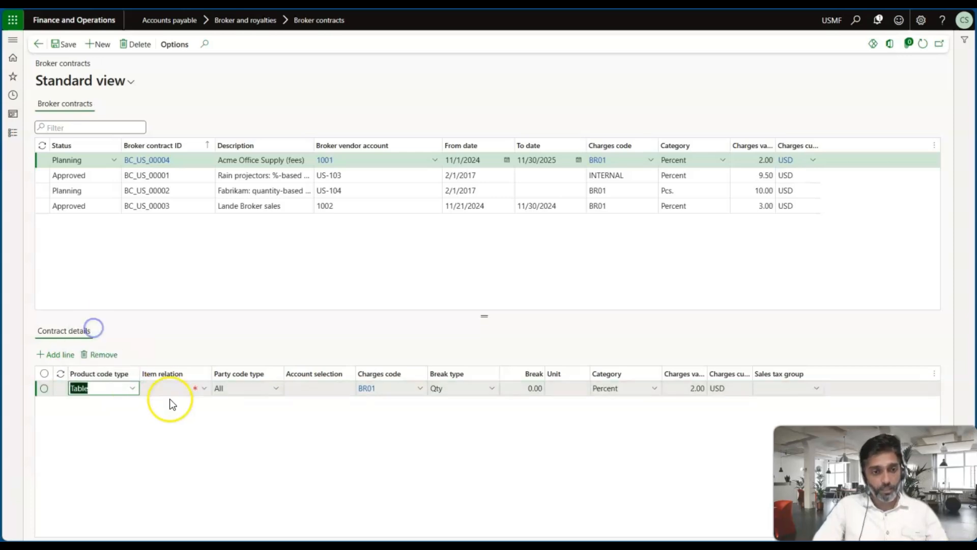
click(203, 389)
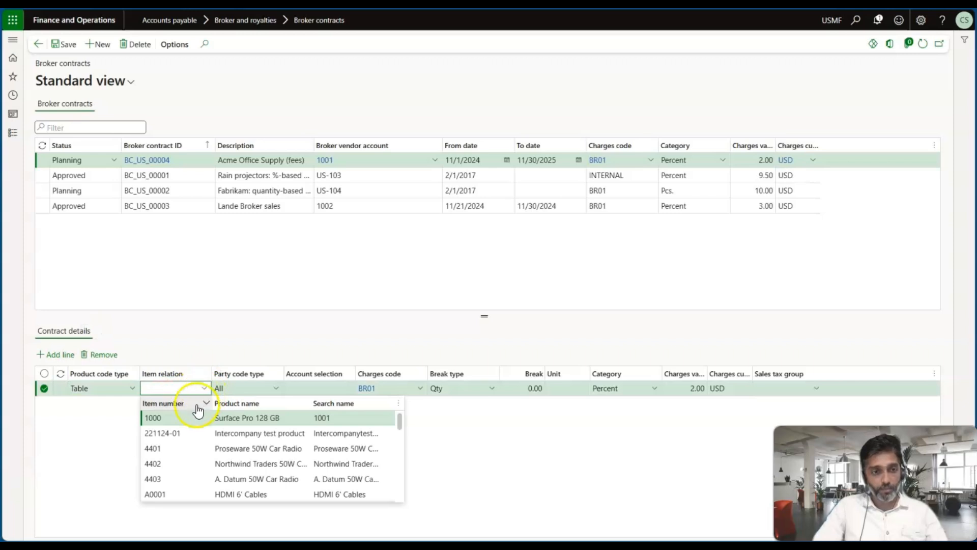
click(189, 416)
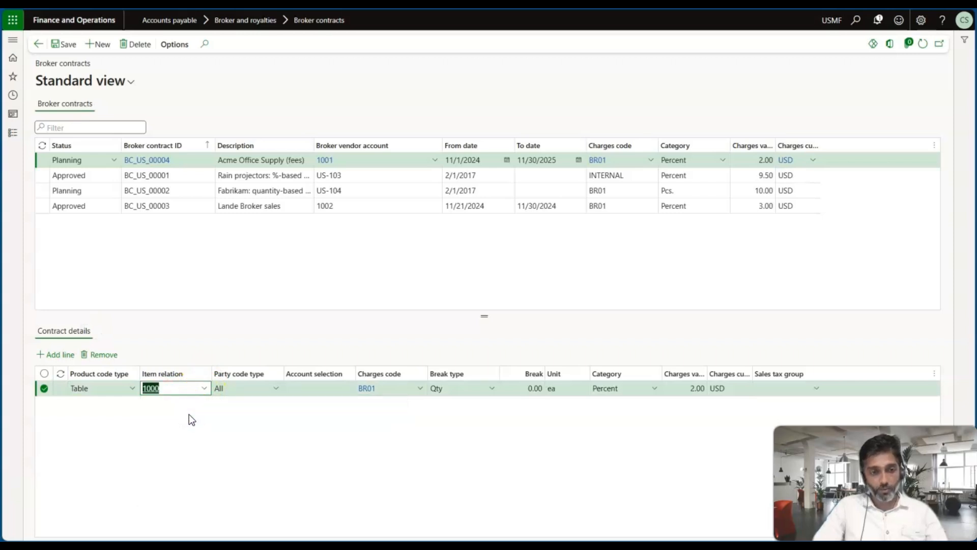
- Set the line's party code type to Table and select the customer Contoso Retail San Diego as its account
click(275, 390)
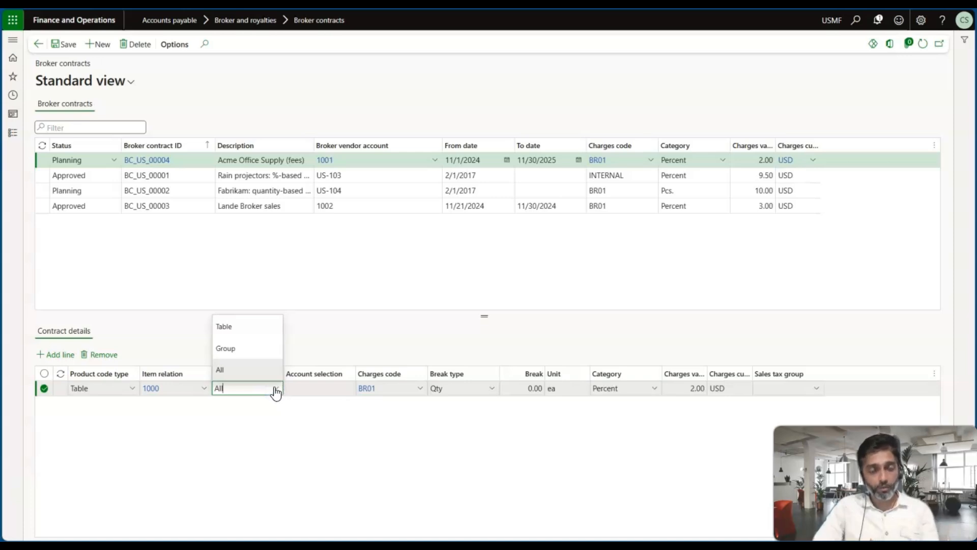
click(261, 330)
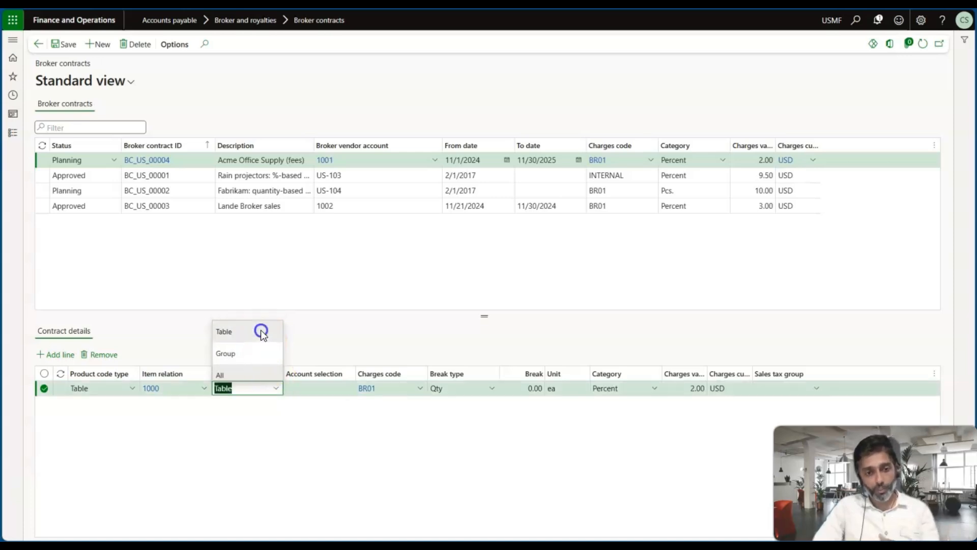
click(342, 390)
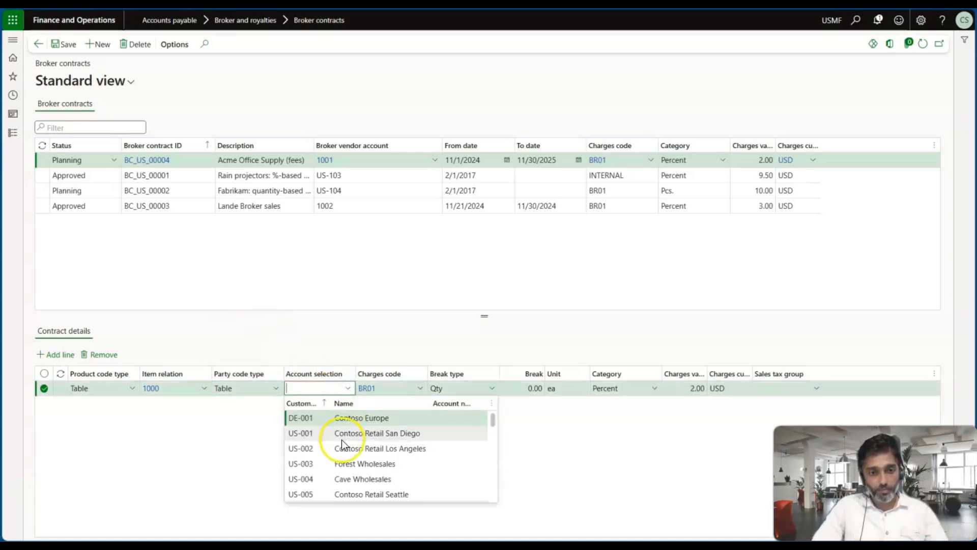
click(341, 436)
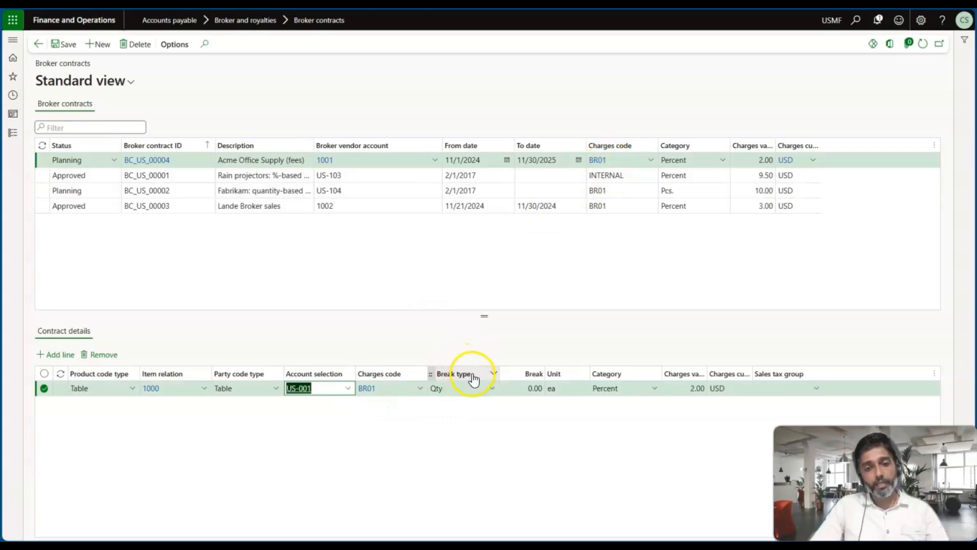
- Set the line's break to 10.00, review the break type options while keeping Qty, and save the contract
click(491, 390)
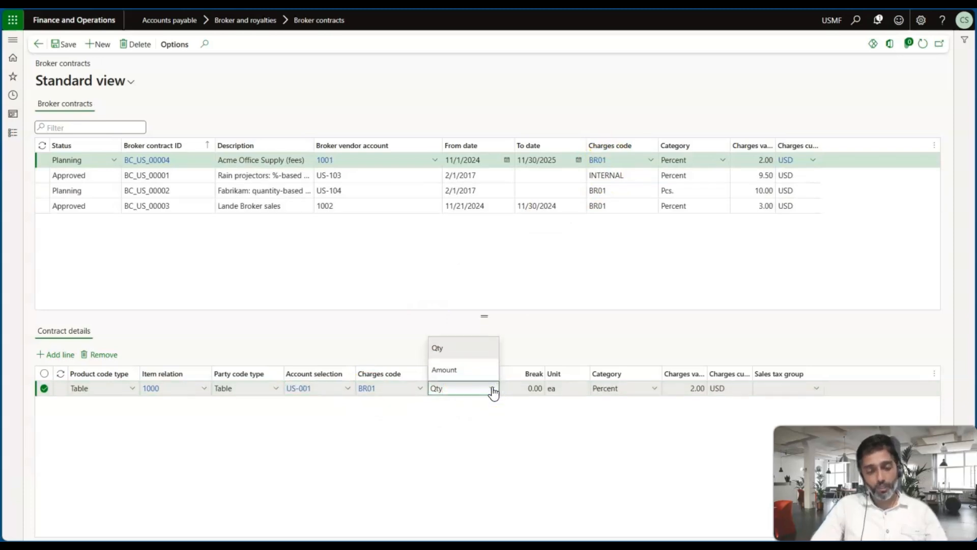
click(480, 409)
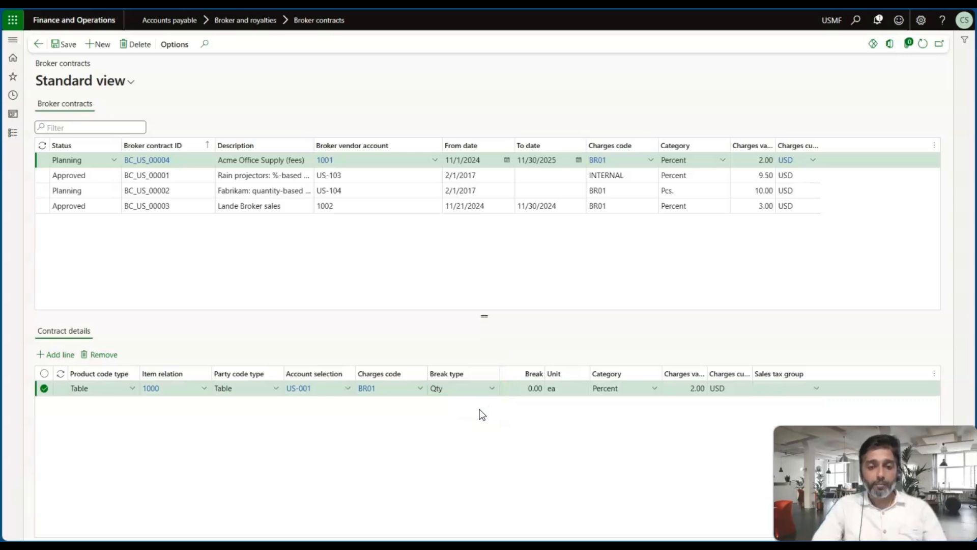
click(524, 390)
text(1)
key(Tab)
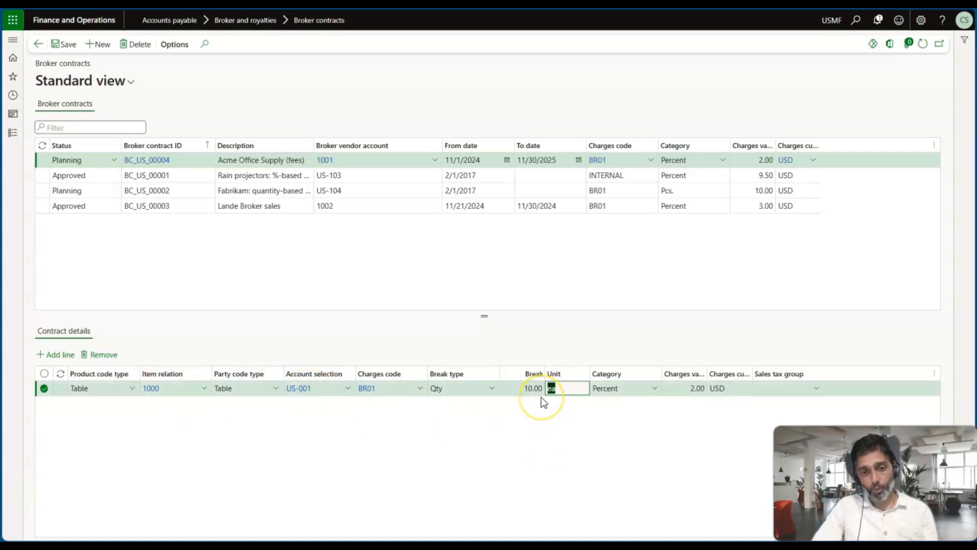
click(491, 391)
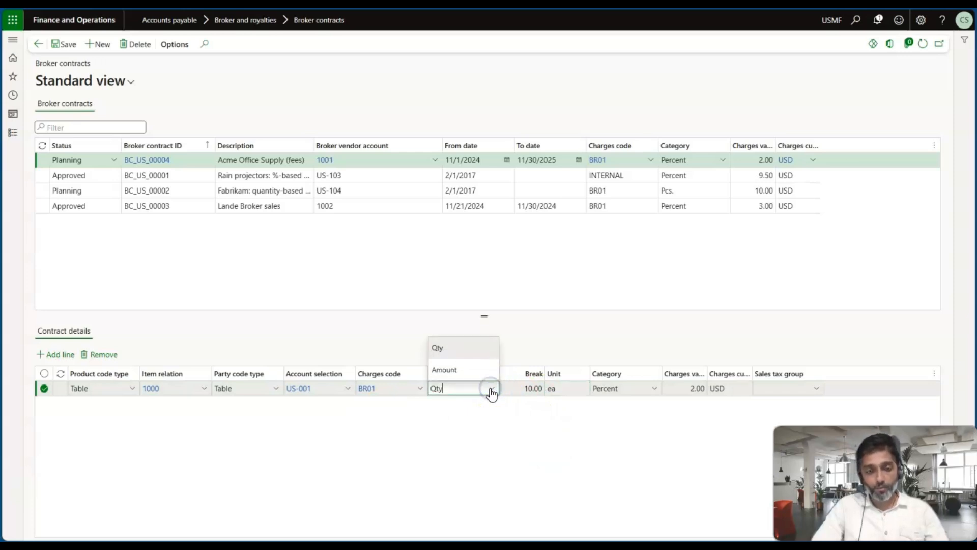
click(492, 410)
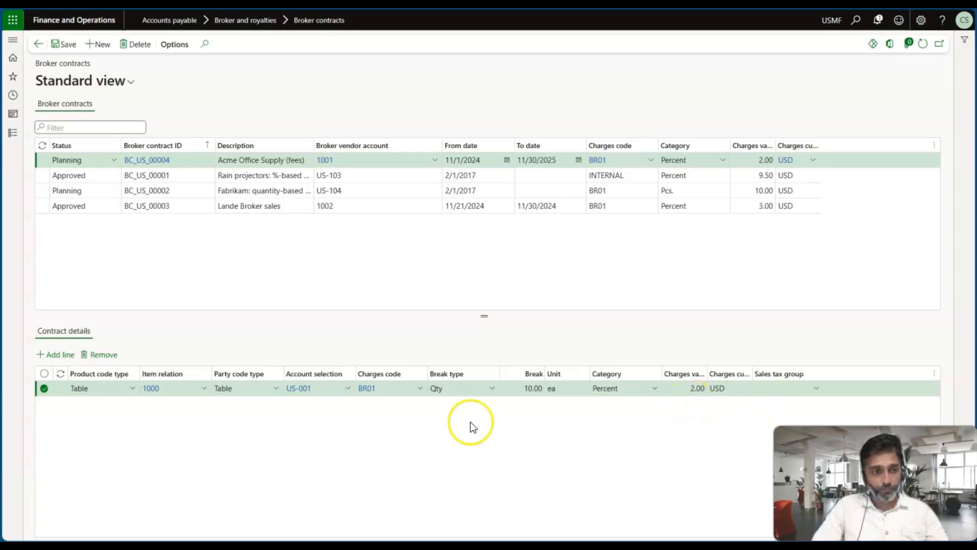
click(65, 44)
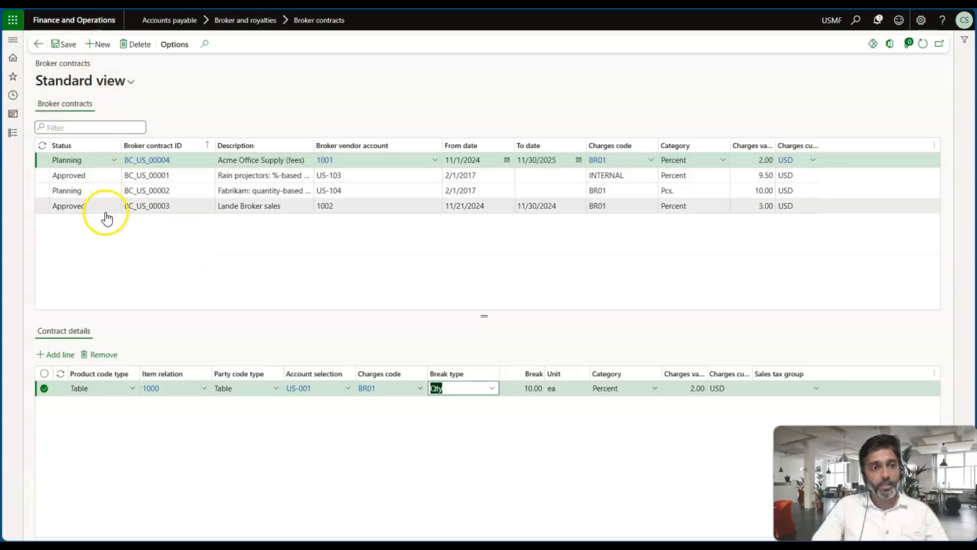
- Change the status of contract BC_US_00004 to Approved and save it
click(114, 163)
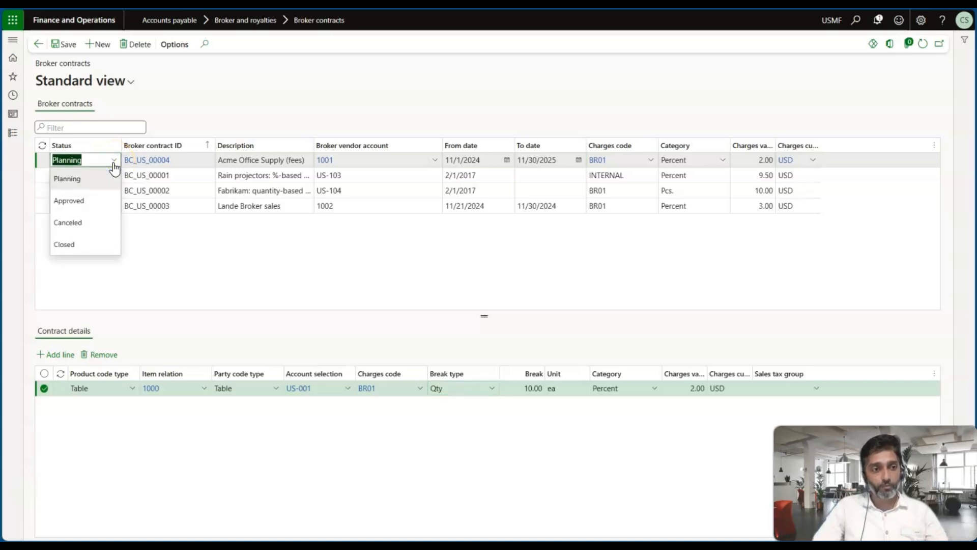
click(80, 200)
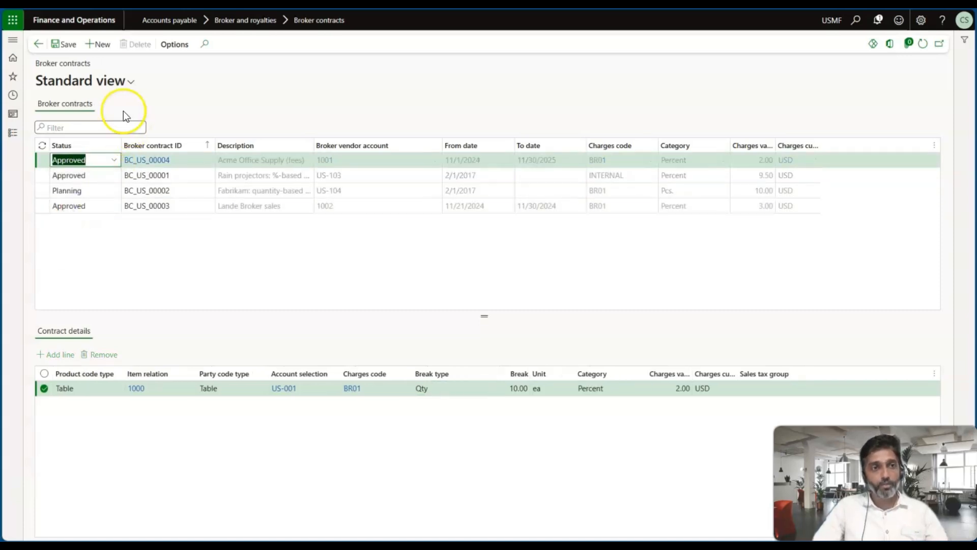
click(58, 45)
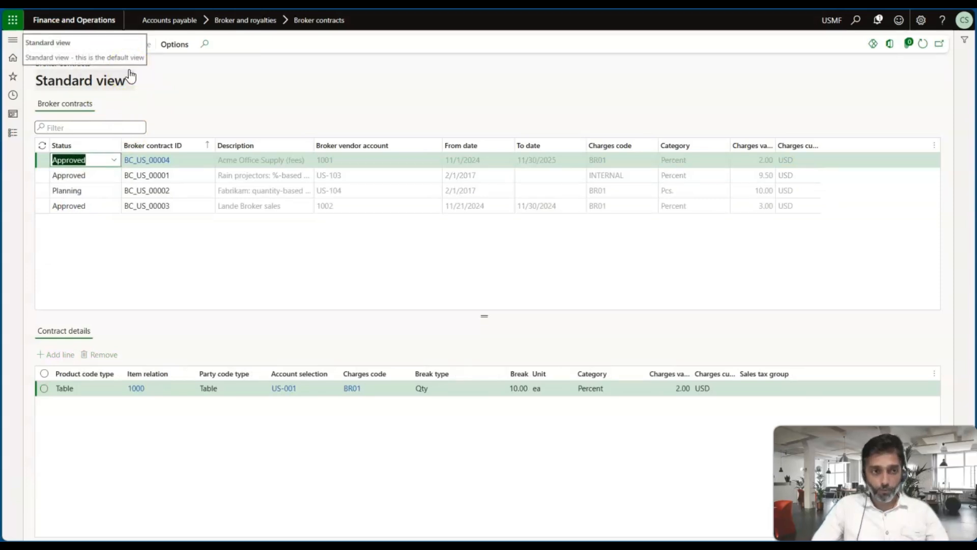
- Switch contract BC_US_00004 to Planning to make its fields editable, and return its status to Approved and save
click(209, 97)
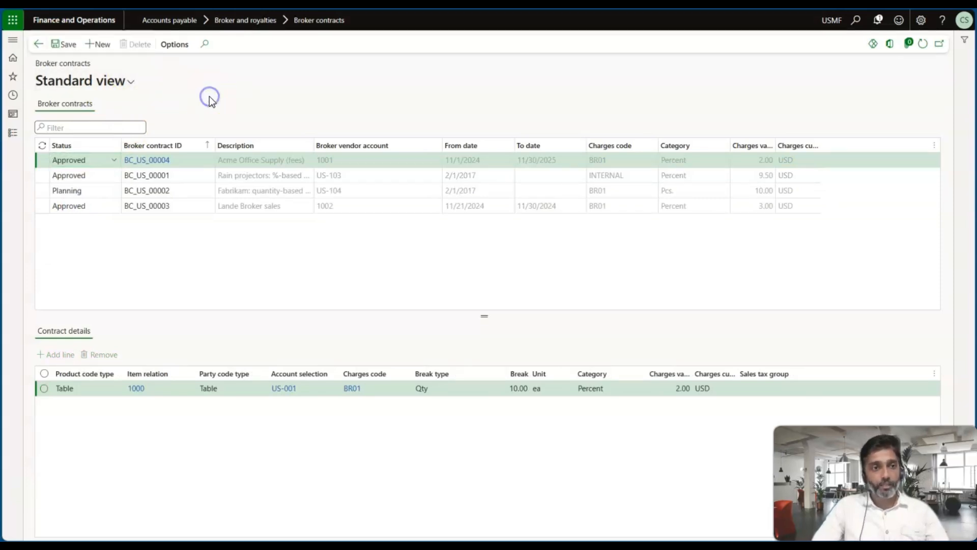
click(72, 162)
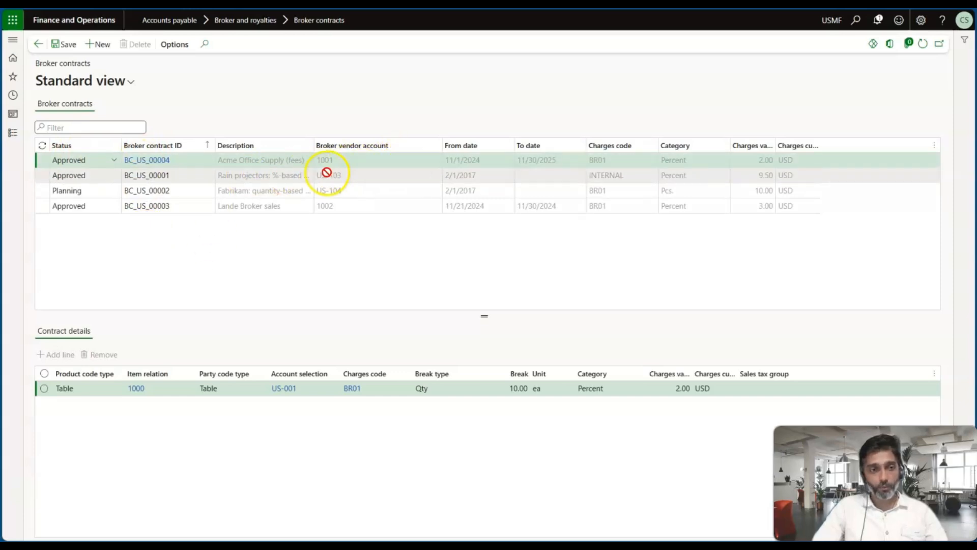
click(113, 160)
click(93, 183)
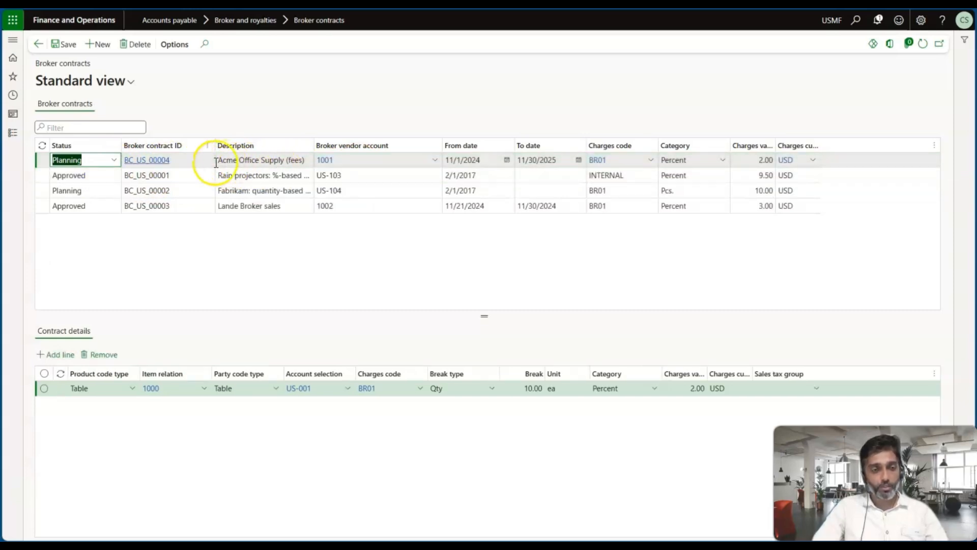
click(112, 162)
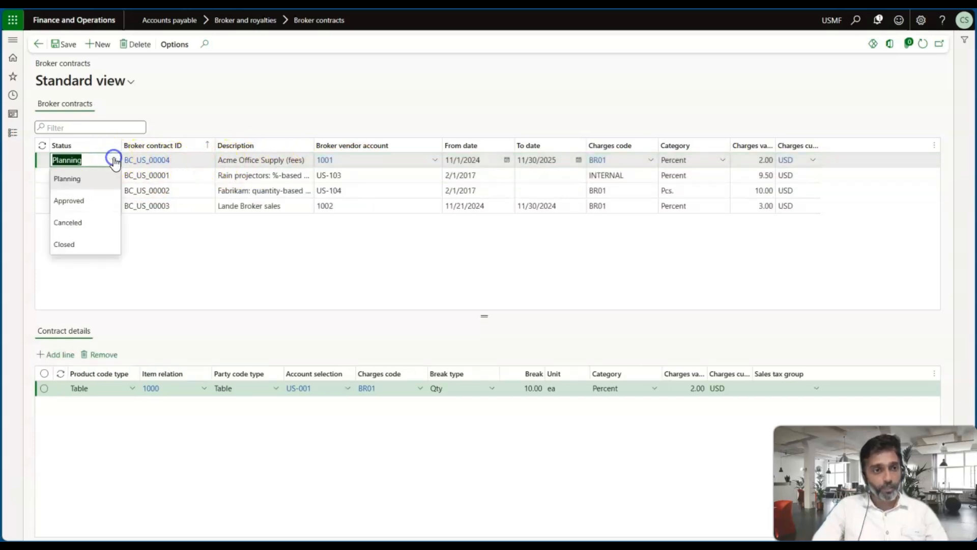
click(80, 200)
click(56, 44)
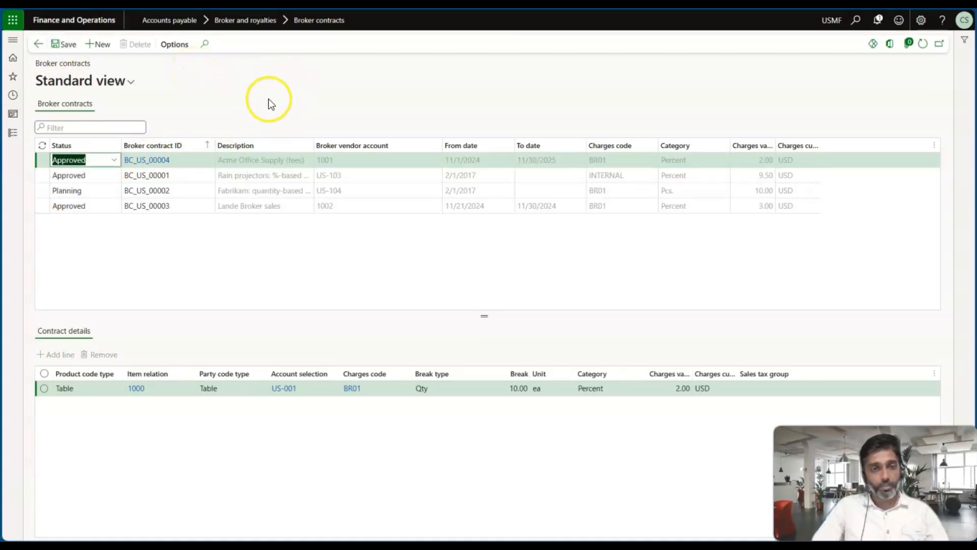
key(alt+Tab)
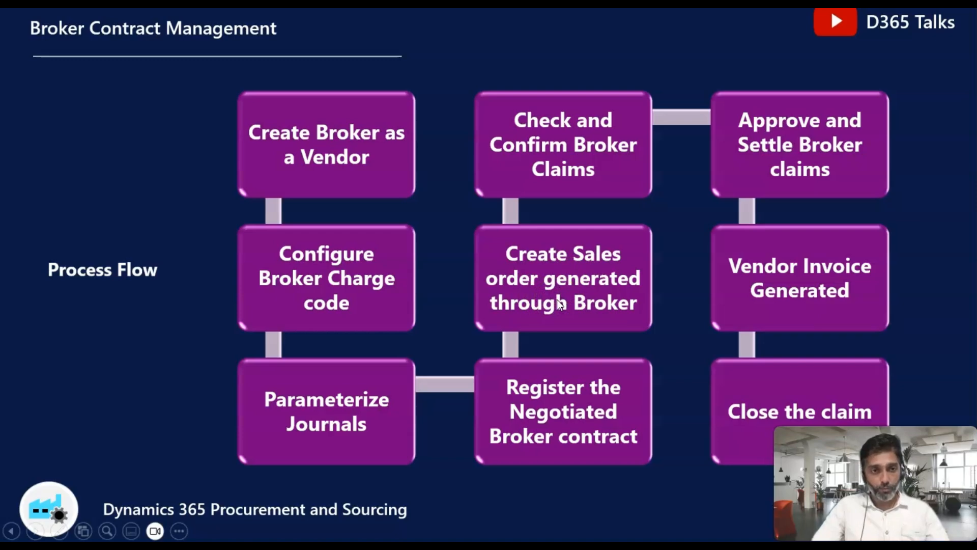
key(alt+Tab)
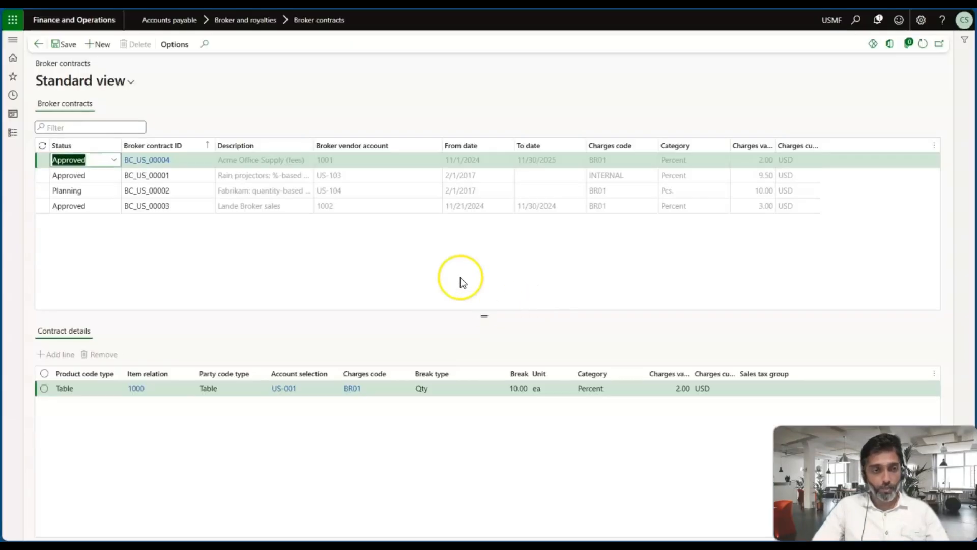
- Open the list of all sales orders in the Sales and marketing module
click(12, 136)
scroll(61, 285, down, 4)
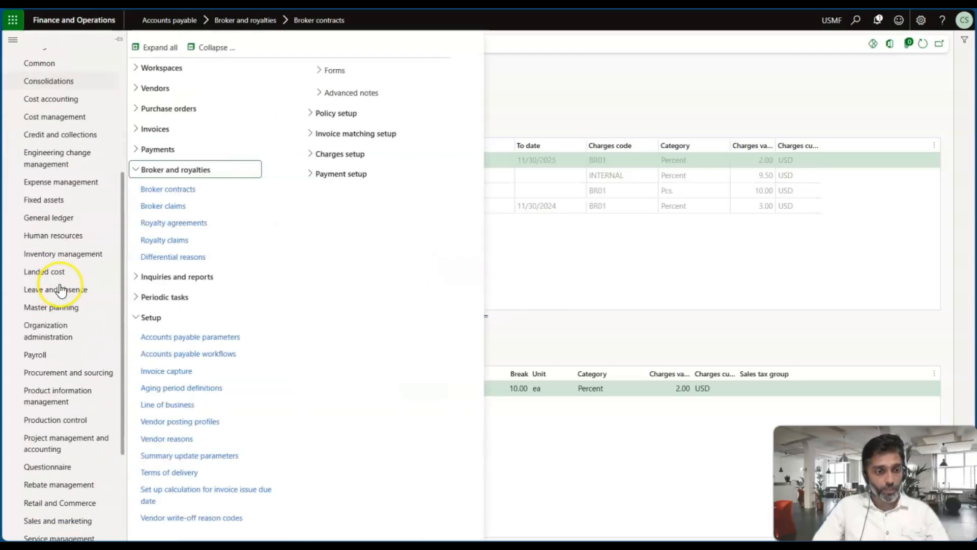
scroll(60, 287, down, 3)
click(60, 408)
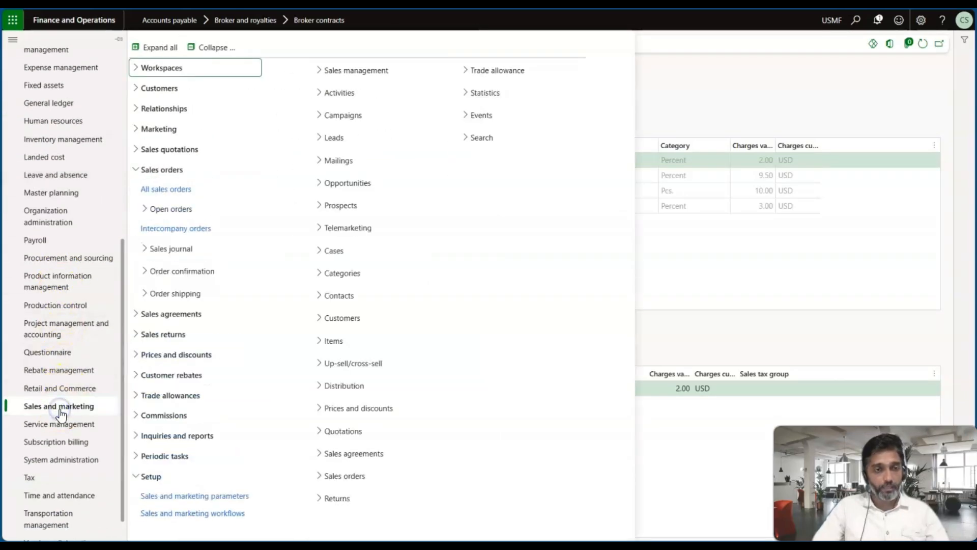
click(164, 189)
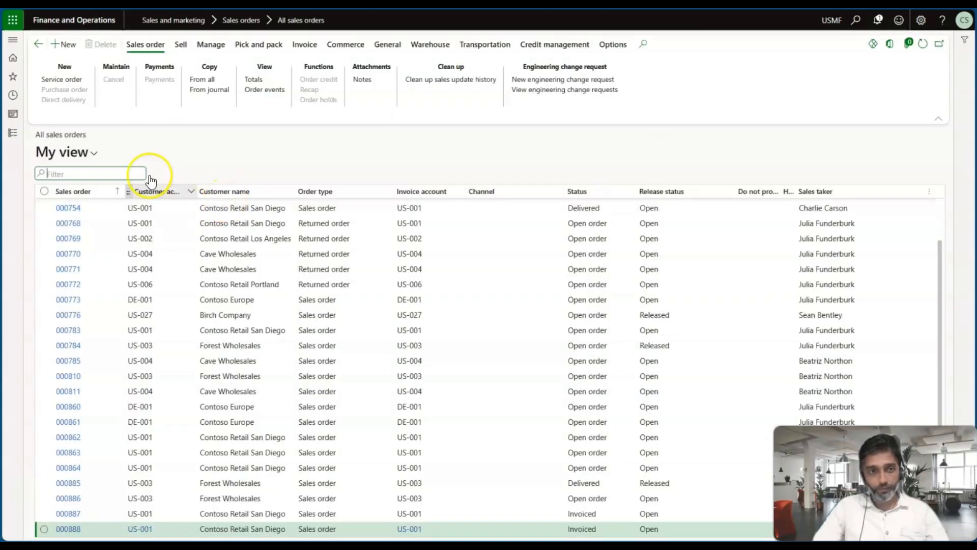
- Start a new sales order for customer account US-001 (Contoso Retail San Diego)
click(67, 45)
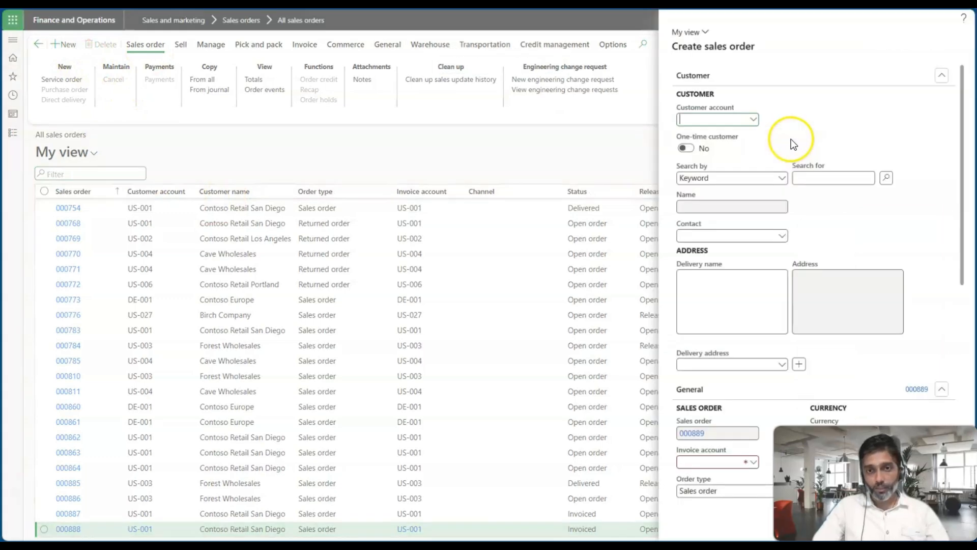
click(753, 119)
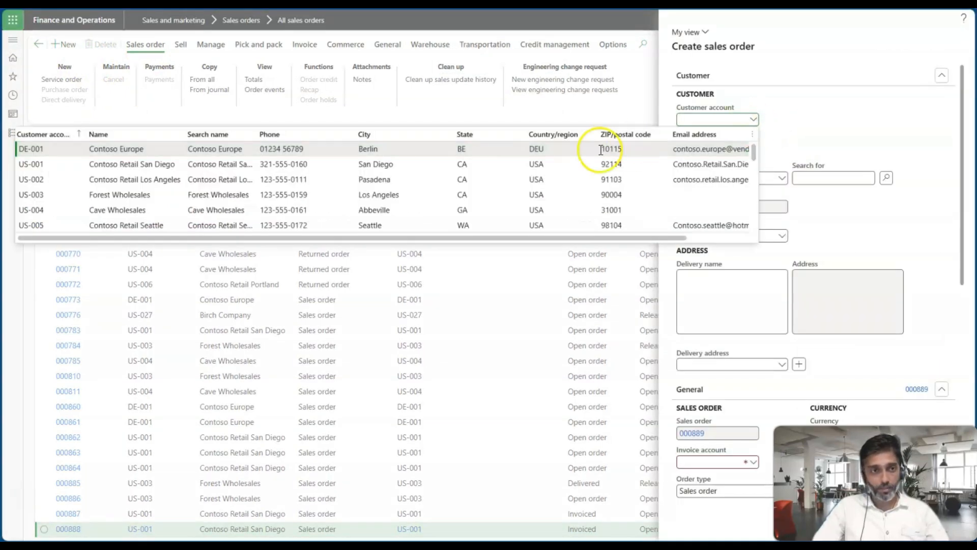
click(313, 164)
- Set the new sales order's site to 1 and warehouse to 11, and create the order
scroll(762, 212, down, 6)
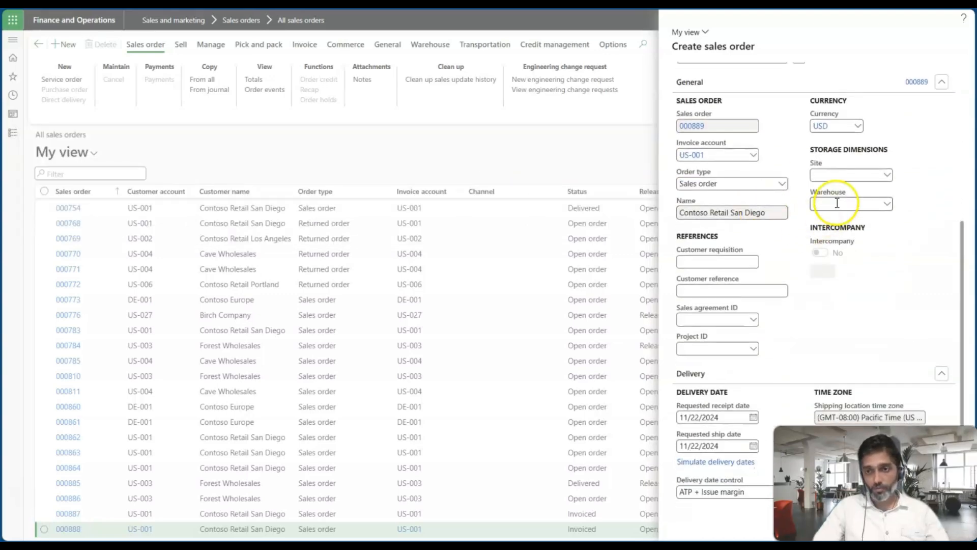
click(839, 176)
text(1)
key(Tab)
text(11)
key(Tab)
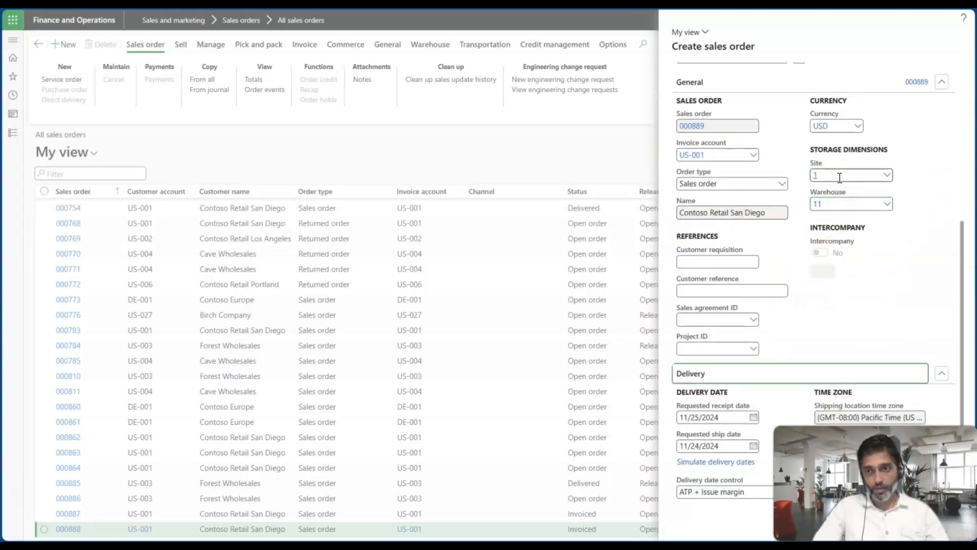
scroll(845, 244, down, 1)
scroll(845, 244, down, 1)
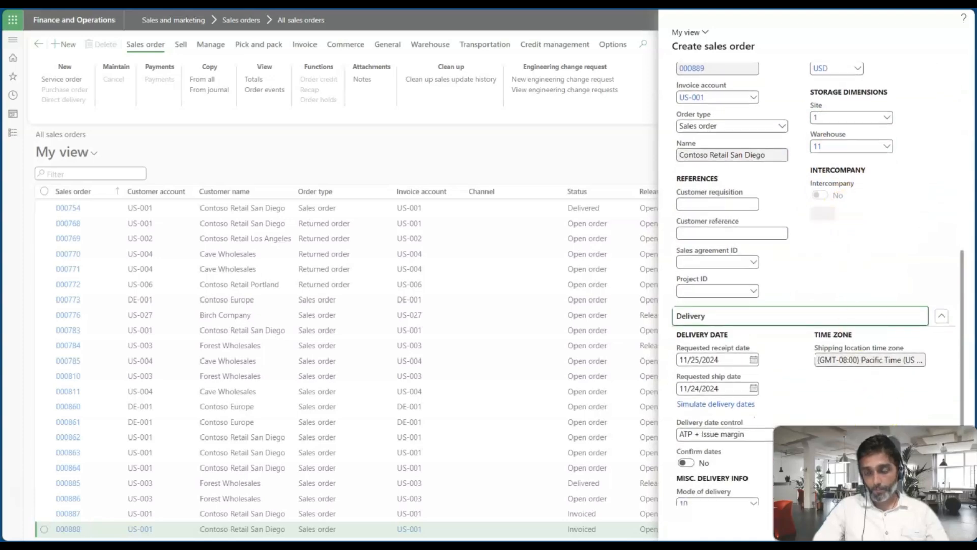
drag(891, 453, 888, 423)
click(915, 520)
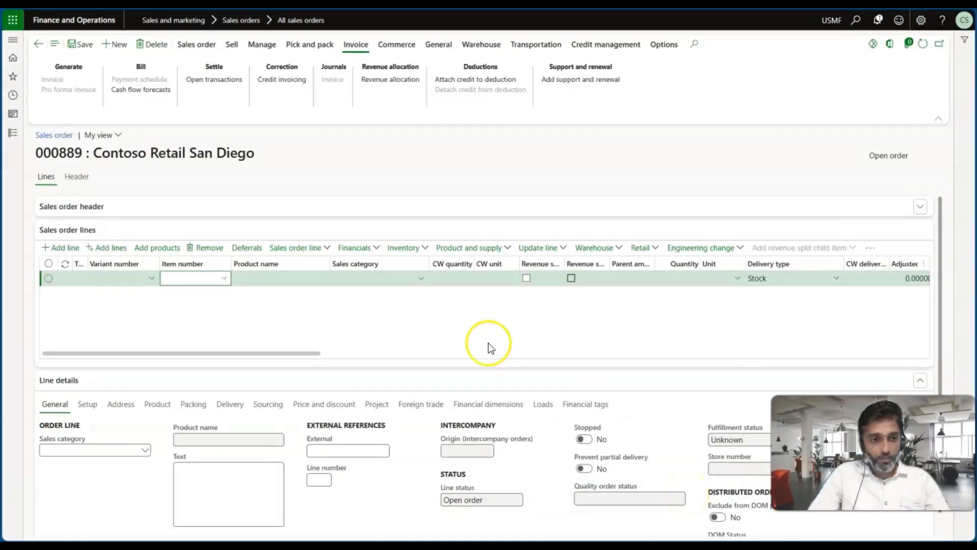
- Enter item 1000 (Surface Pro 128 GB) on the first sales order line and save the order
text(1000)
key(Tab)
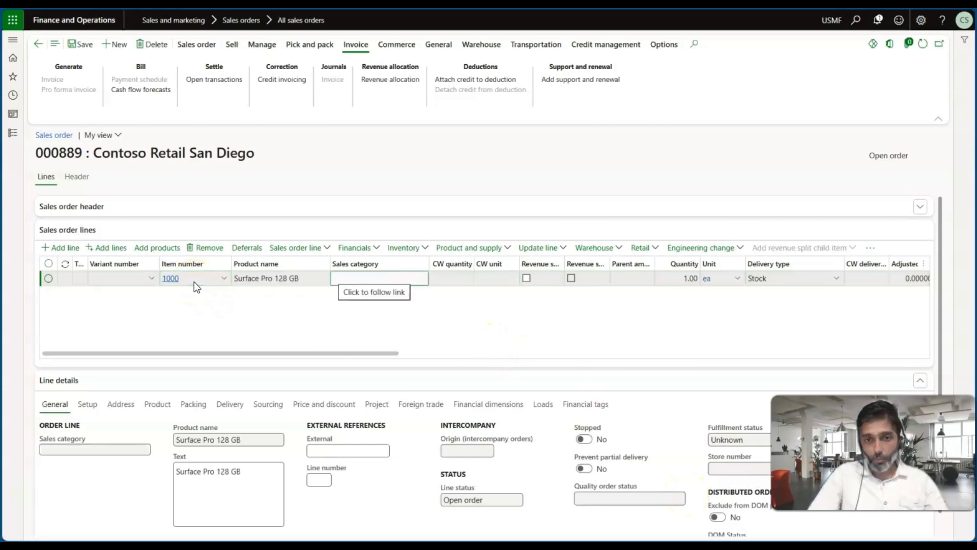
click(625, 278)
click(85, 47)
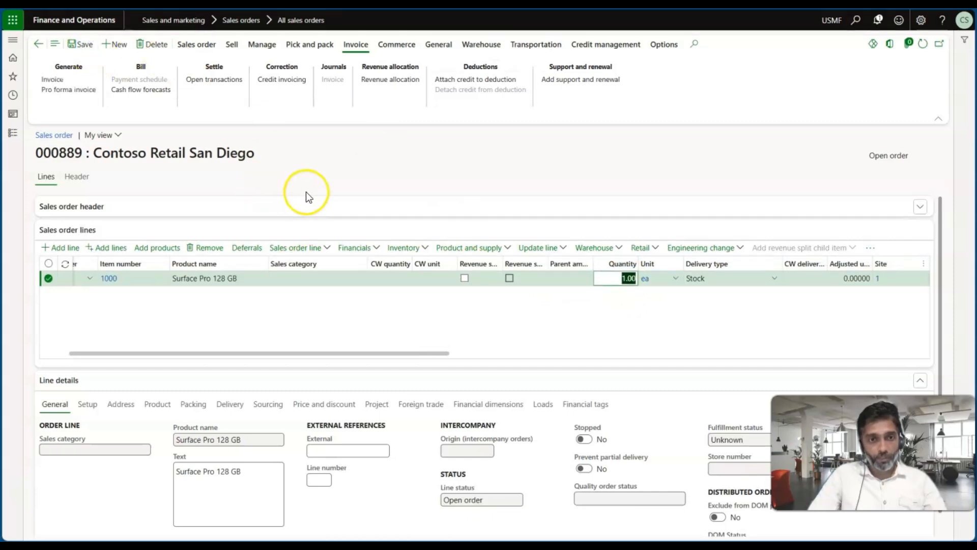
- Check the broker commissions of the item 1000 line at its default quantity, and return to the sales order
click(327, 249)
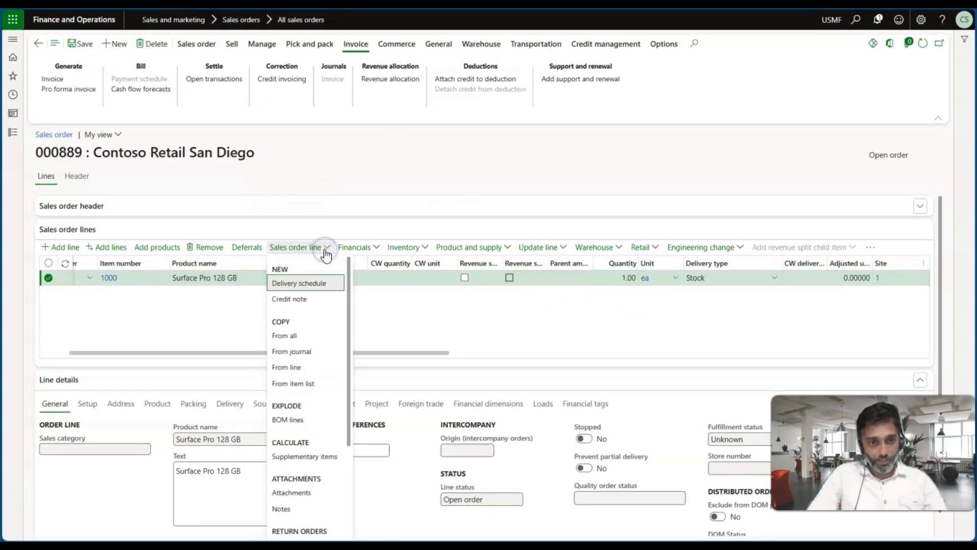
scroll(303, 356, down, 3)
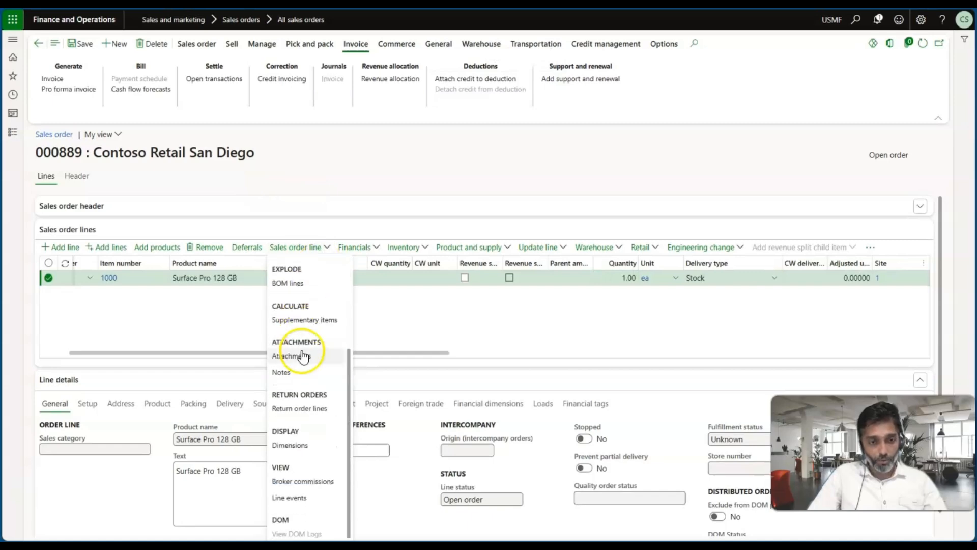
click(299, 482)
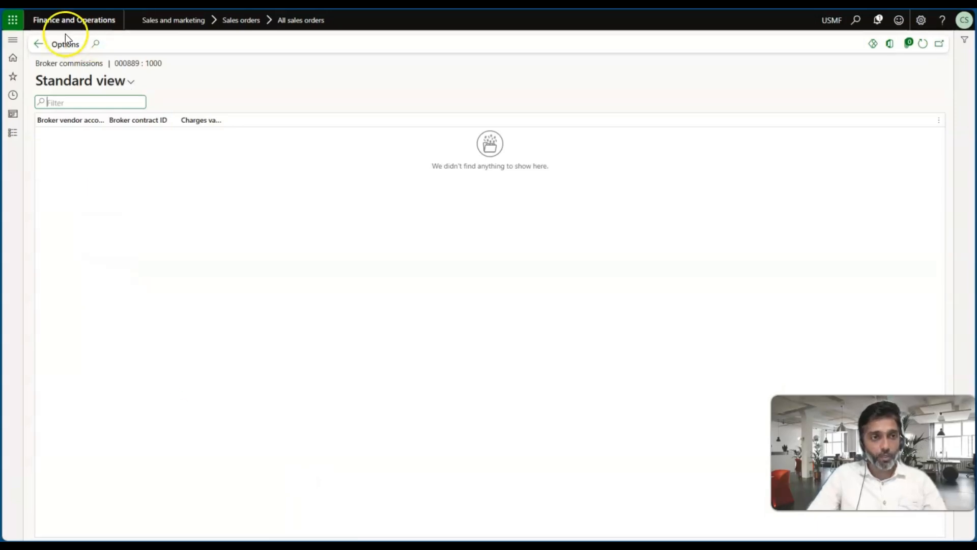
click(37, 46)
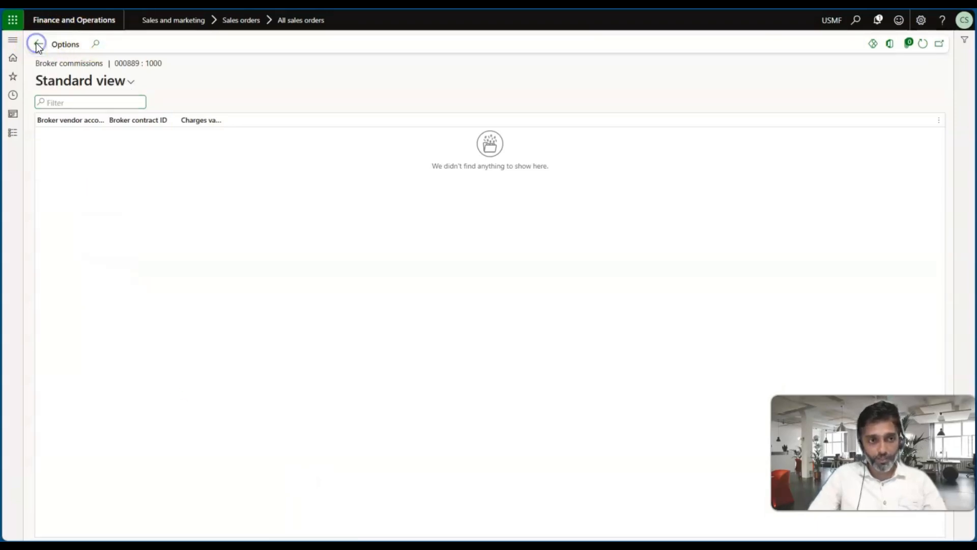
- Set the quantity of the item 1000 line to 9 and save the sales order
click(624, 279)
key(Tab)
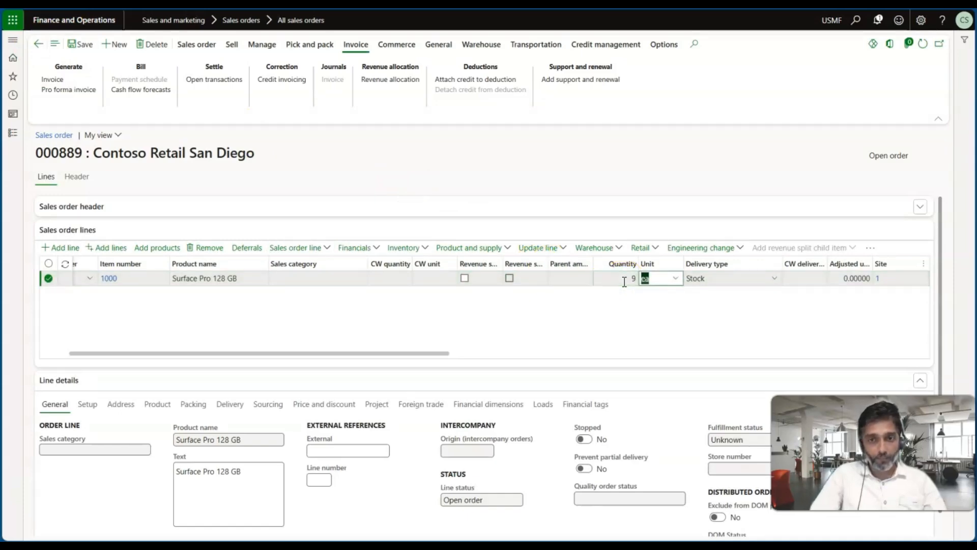
click(72, 47)
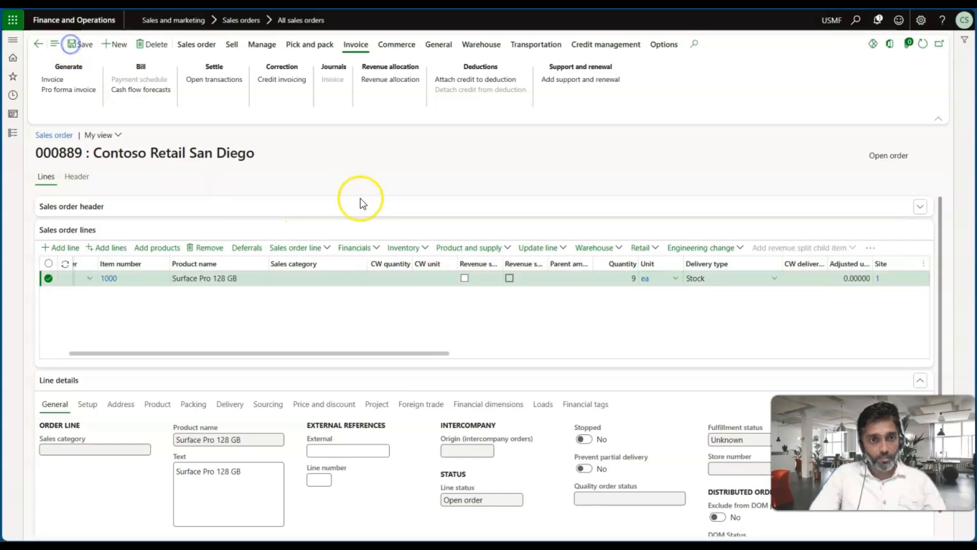
- Check the line's broker commissions for a quantity of 9, and return to the sales order
click(326, 248)
scroll(302, 356, down, 3)
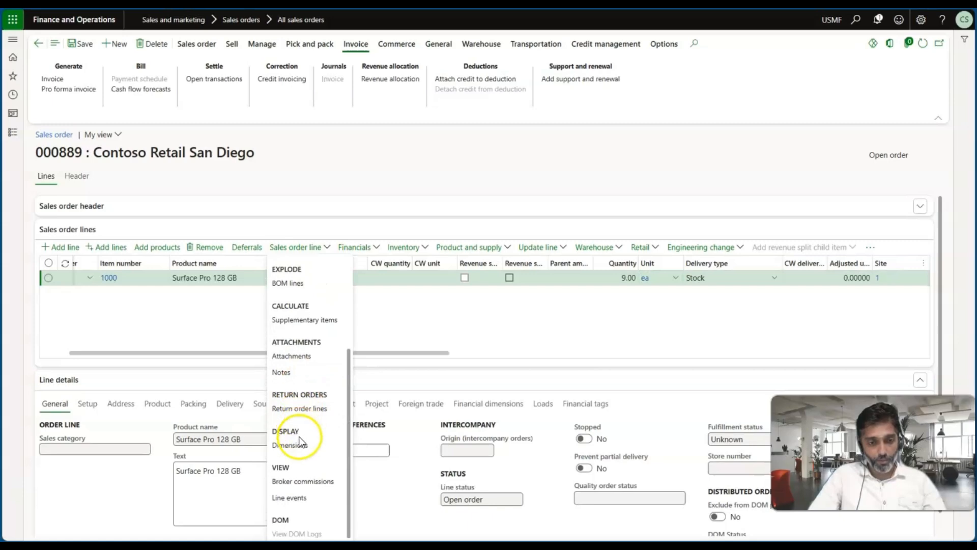
click(302, 482)
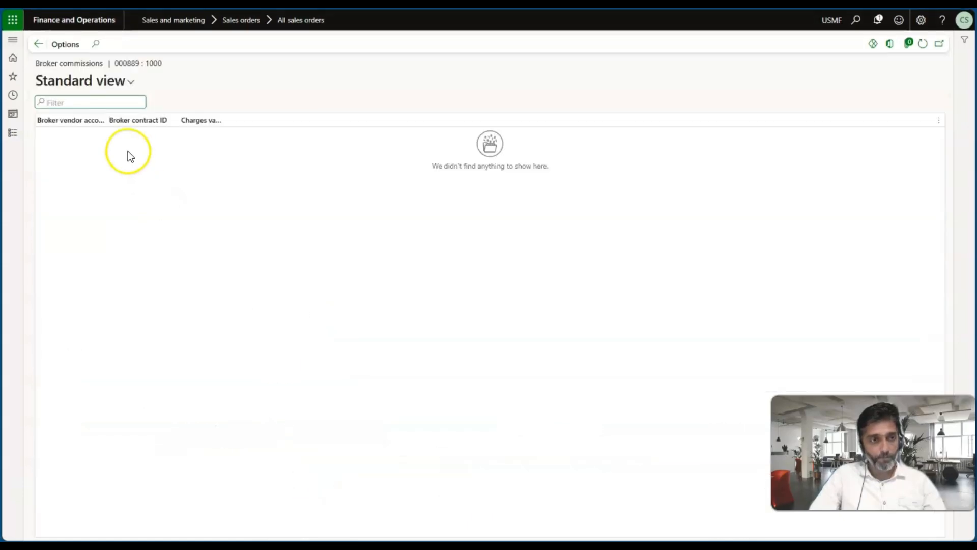
click(38, 43)
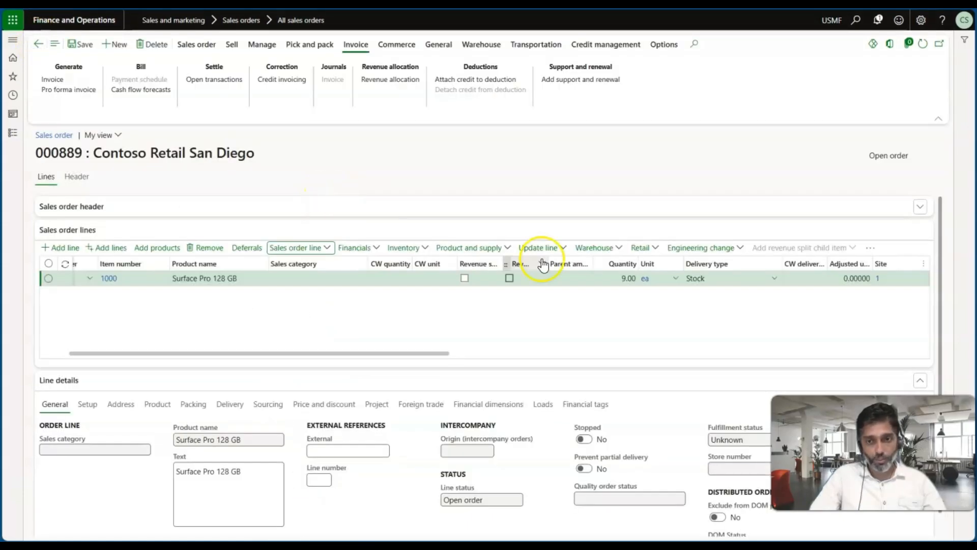
- Set the quantity of the item 1000 line to 10 and save the sales order
click(623, 279)
text(10)
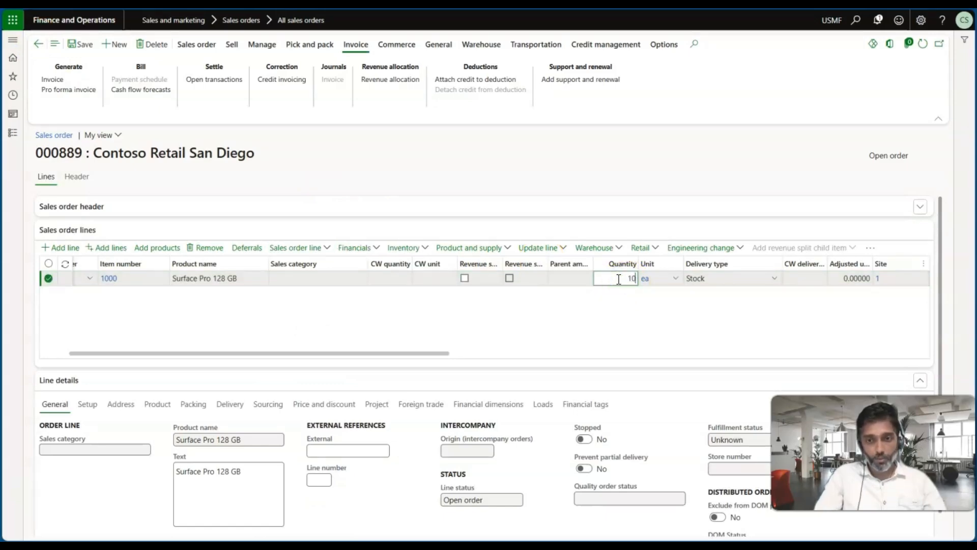
key(Tab)
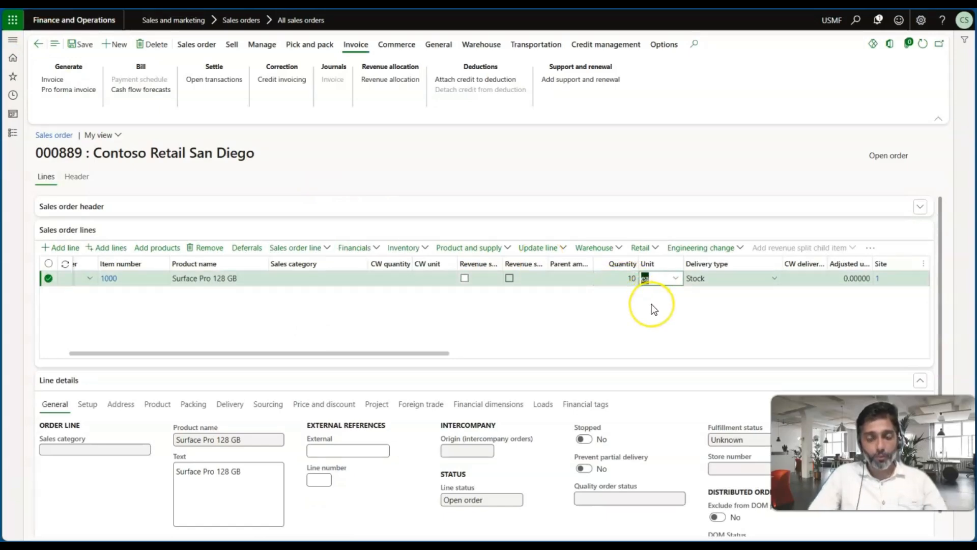
scroll(651, 304, right, 5)
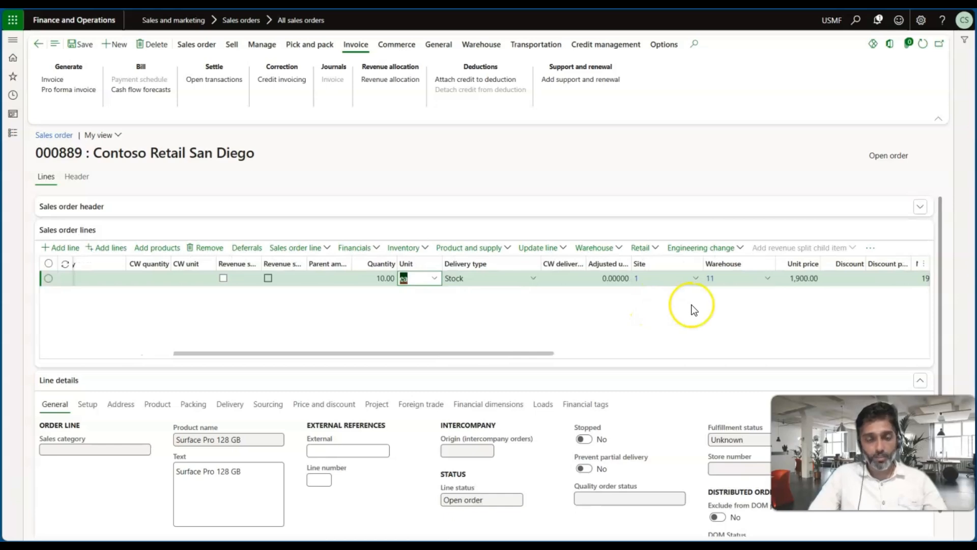
click(80, 45)
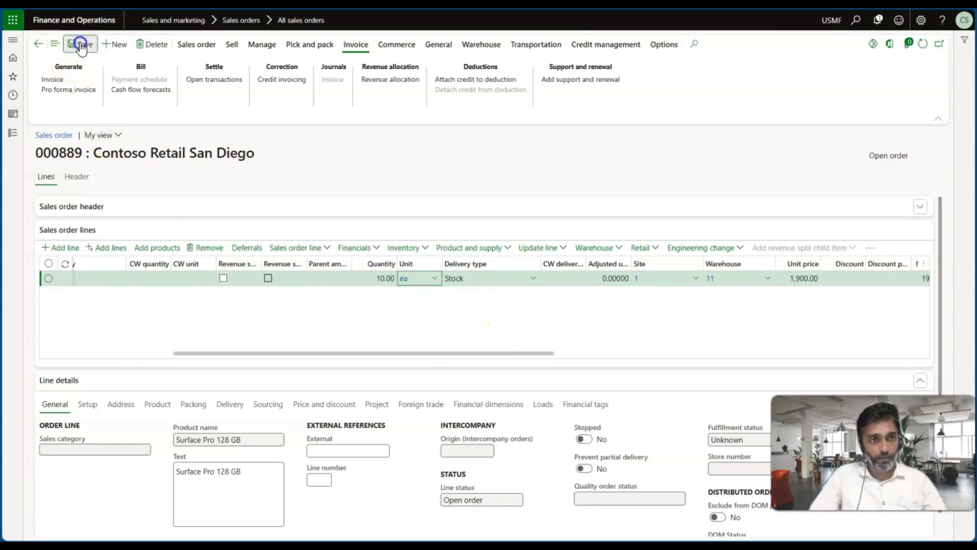
click(404, 279)
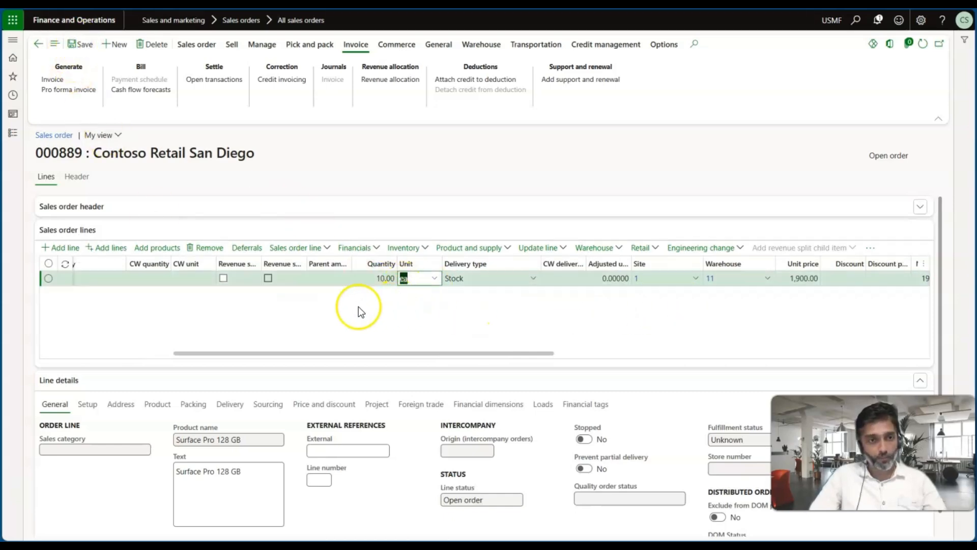
- View the broker commissions of the sales order line for a quantity of 10
click(322, 248)
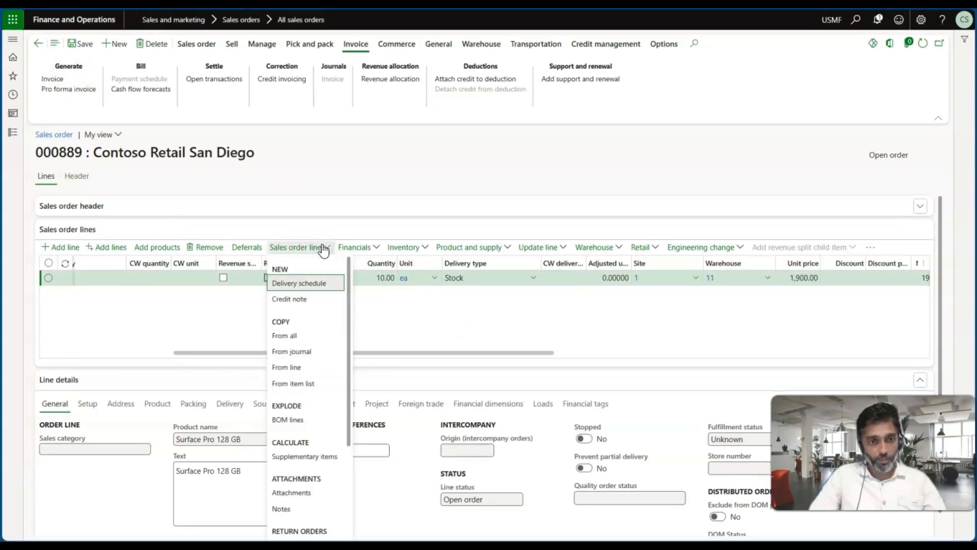
scroll(312, 397, down, 3)
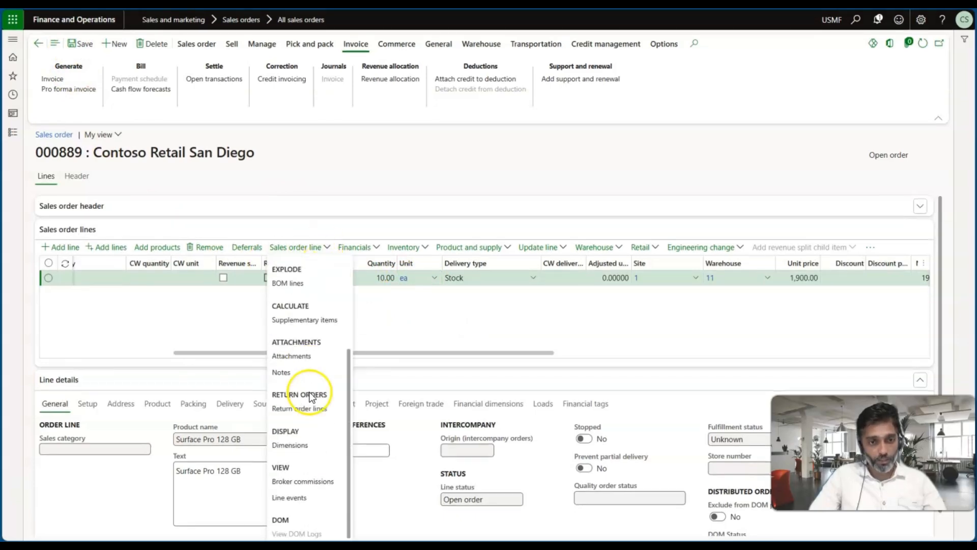
click(304, 481)
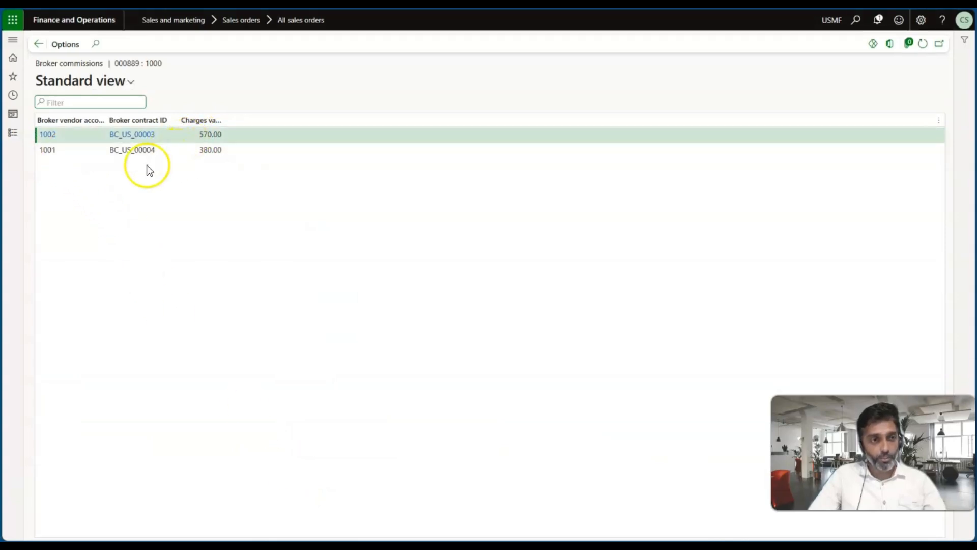
- Inspect the vendor details of broker accounts 1002 and 1001, duplicate the browser tab, and return to the sales order
drag(105, 121, 159, 121)
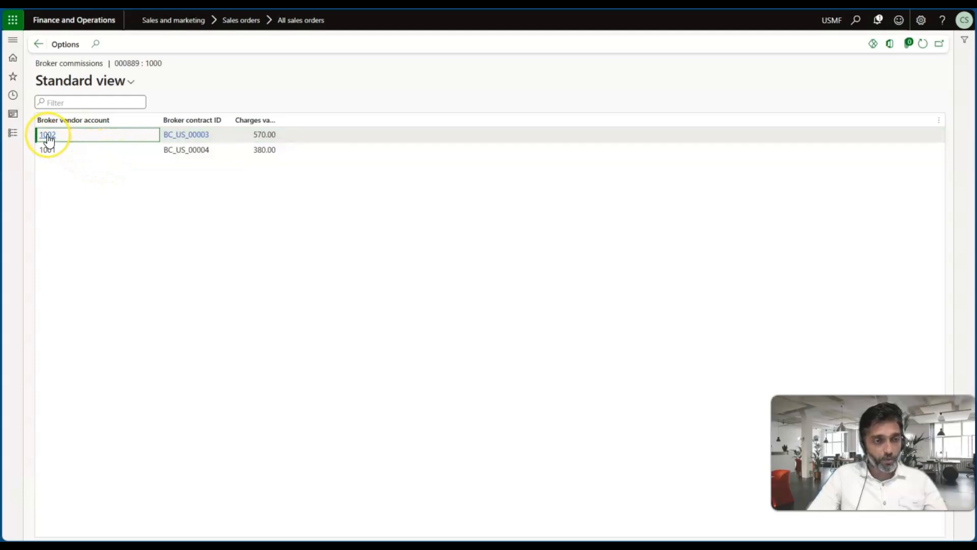
mouse_move(48, 139)
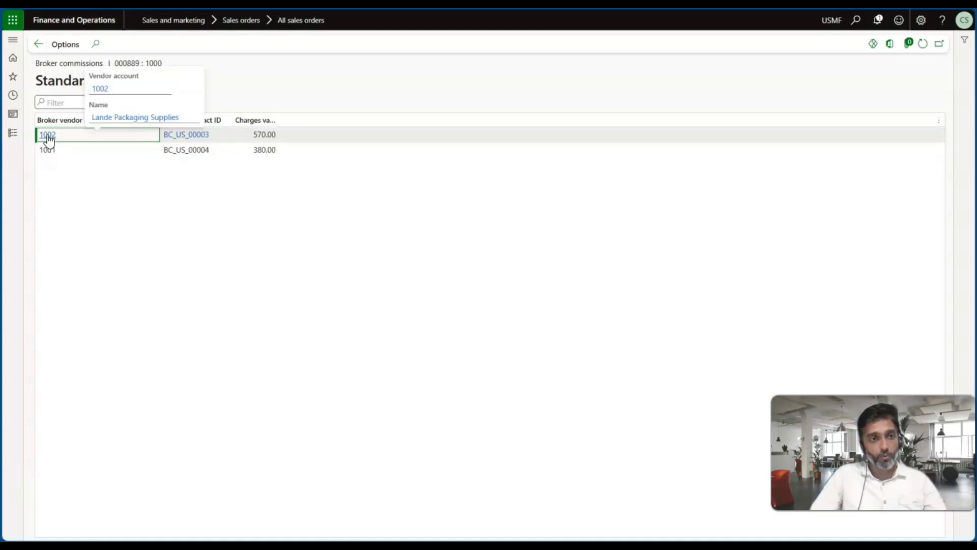
right_click(179, 6)
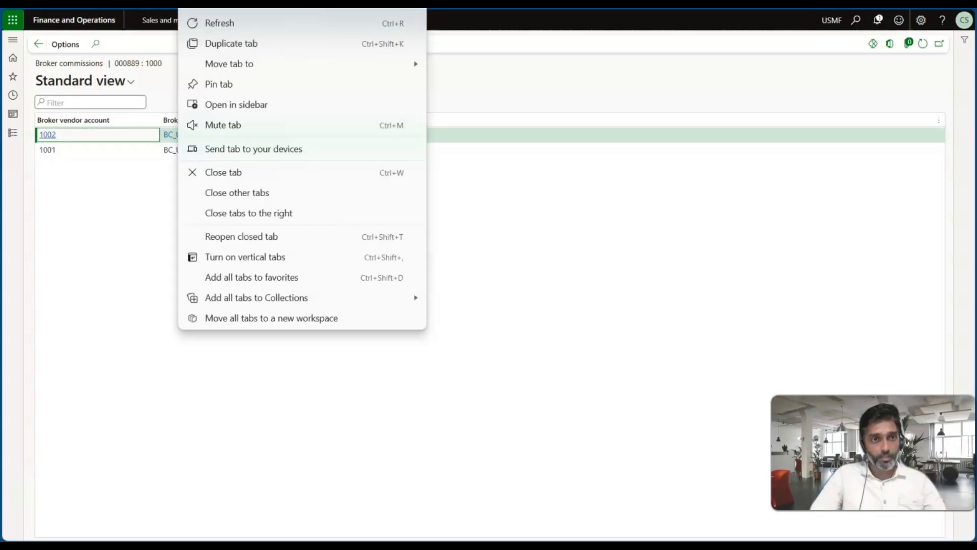
click(209, 23)
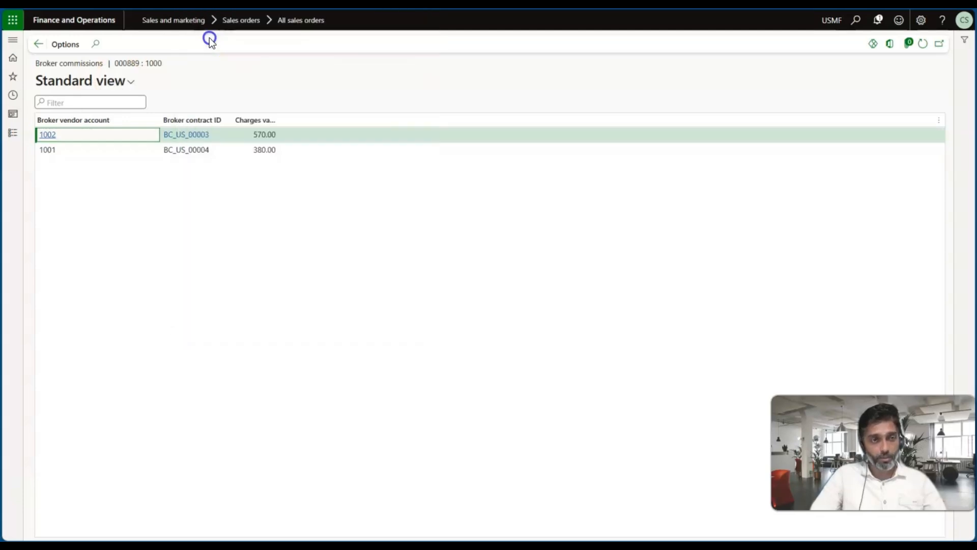
click(49, 150)
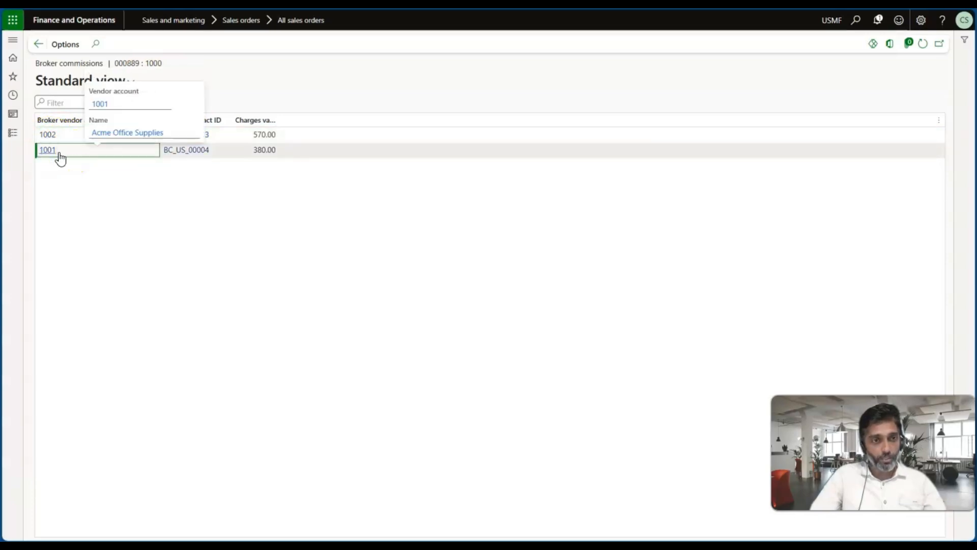
click(39, 44)
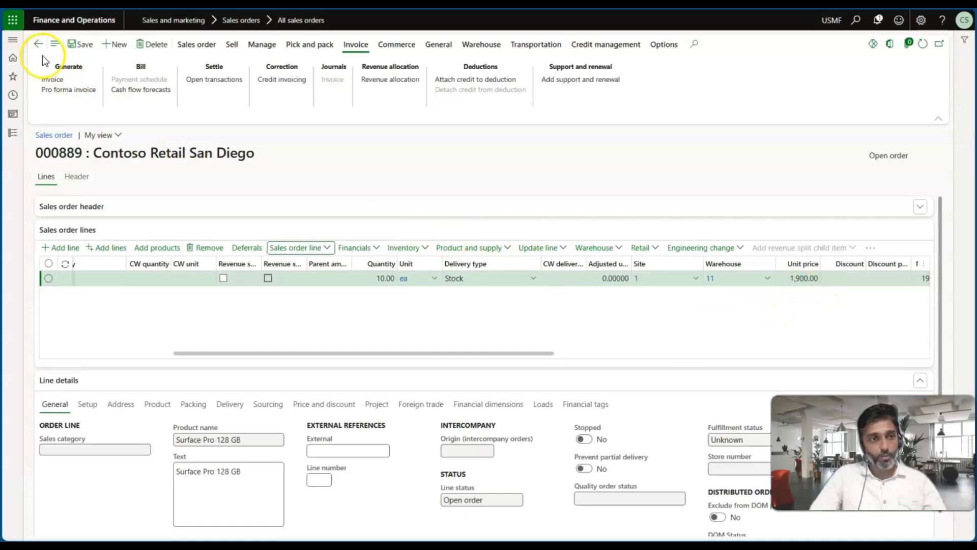
- Reopen the sales order line's broker commissions and check the charges value of contract BC_US_00004
click(323, 248)
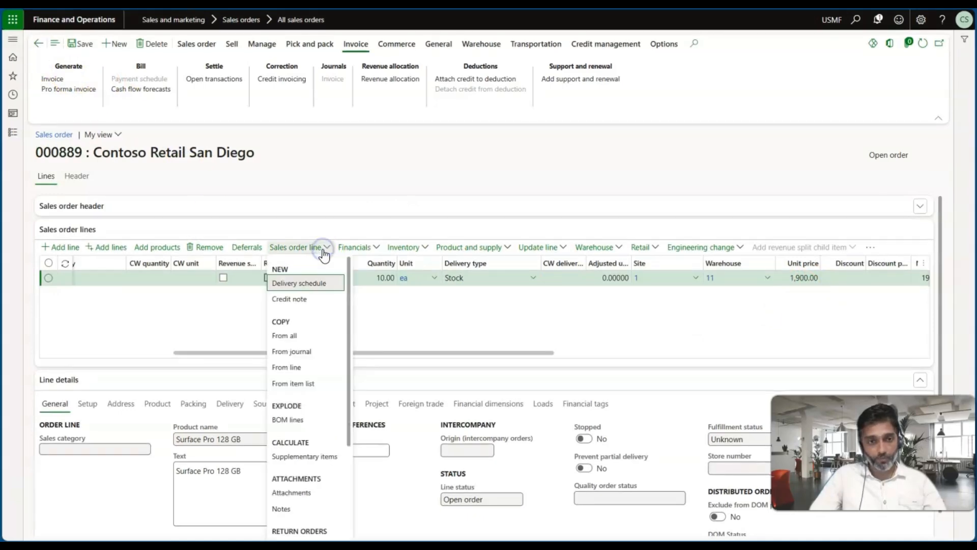
scroll(304, 504, down, 4)
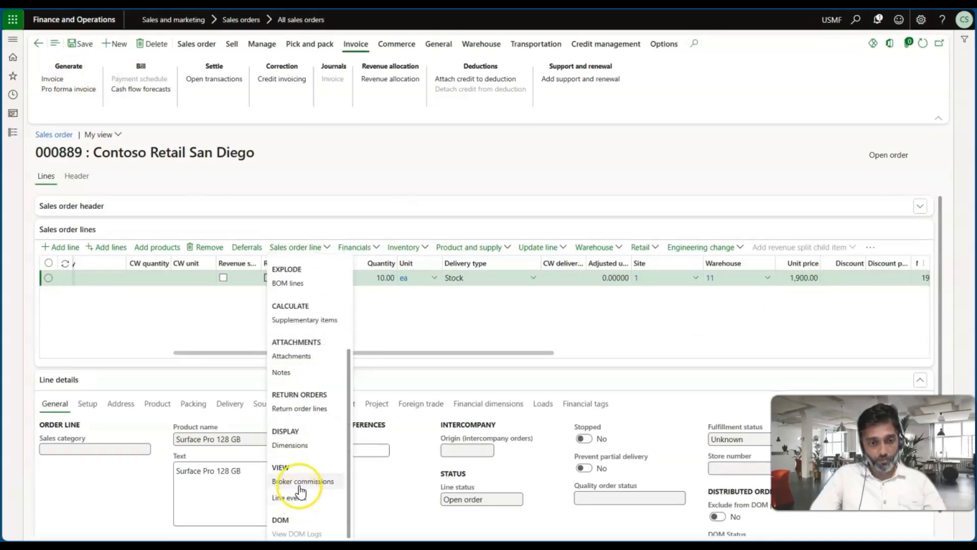
click(300, 493)
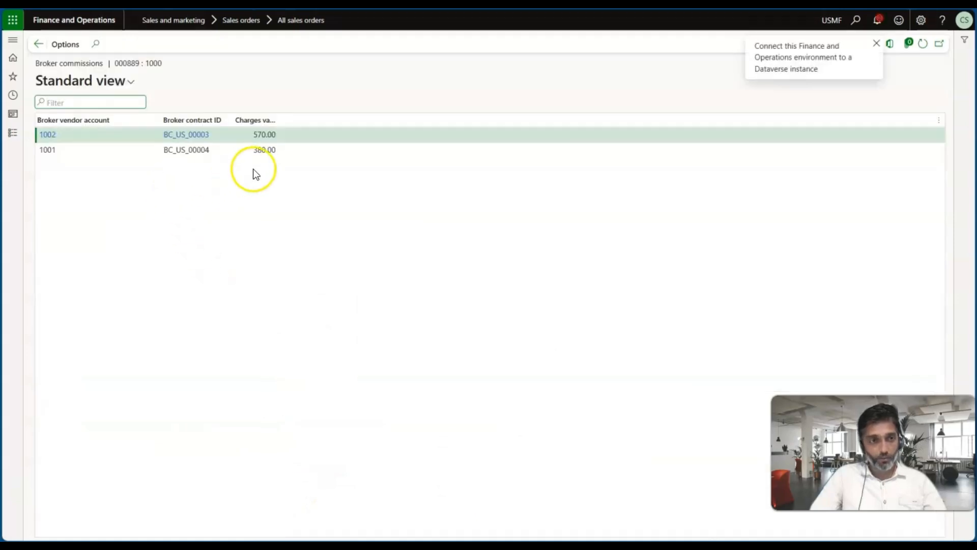
click(261, 153)
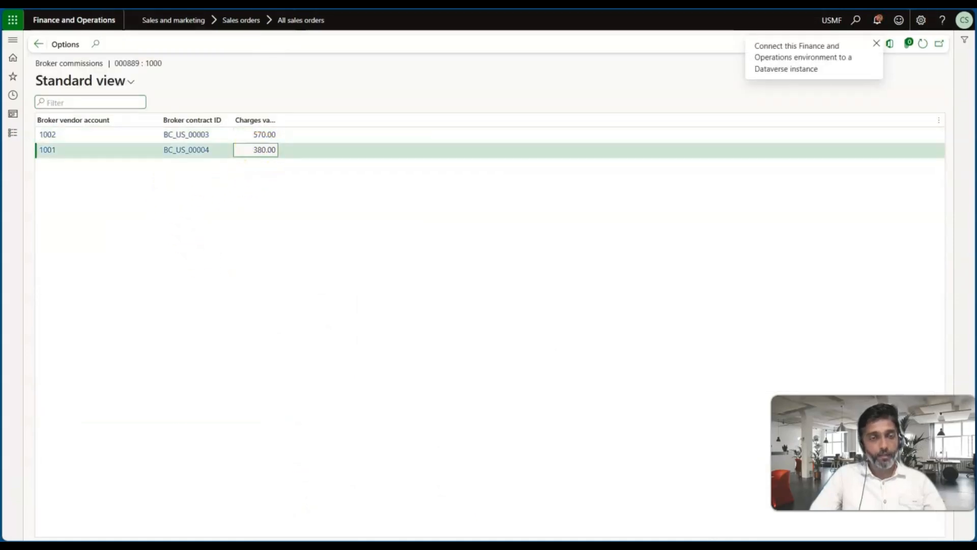
- Open the Accounts payable broker contracts list in the duplicated browser tab
key(Escape)
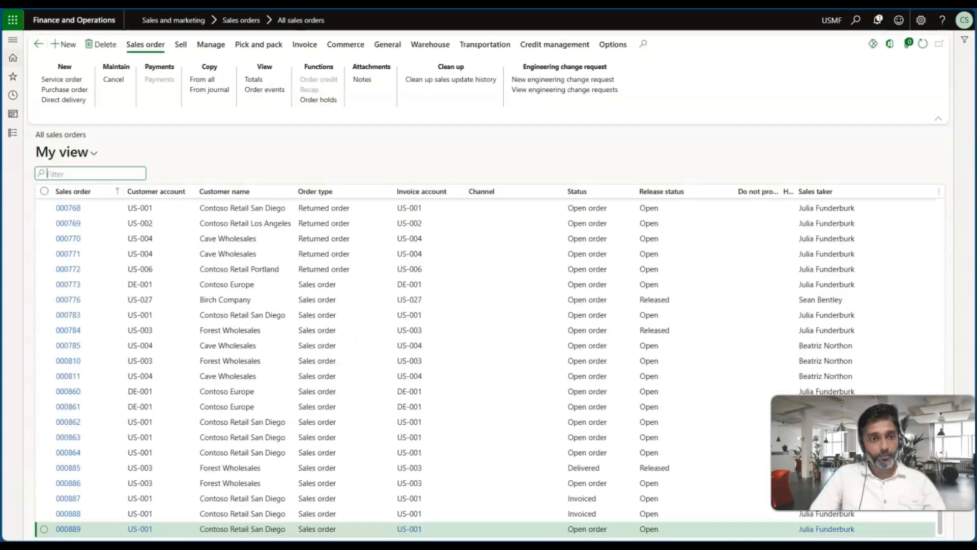
click(14, 134)
scroll(55, 249, down, 4)
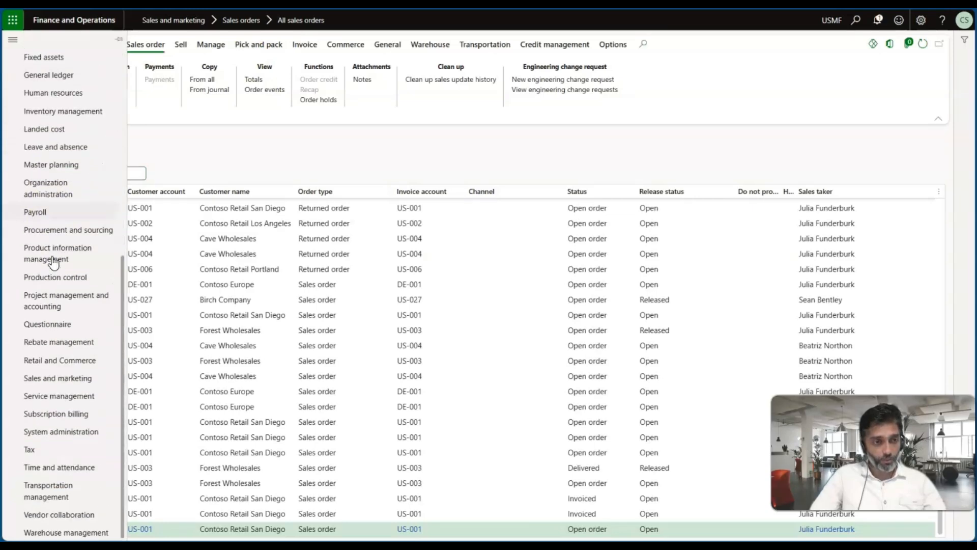
scroll(54, 262, up, 4)
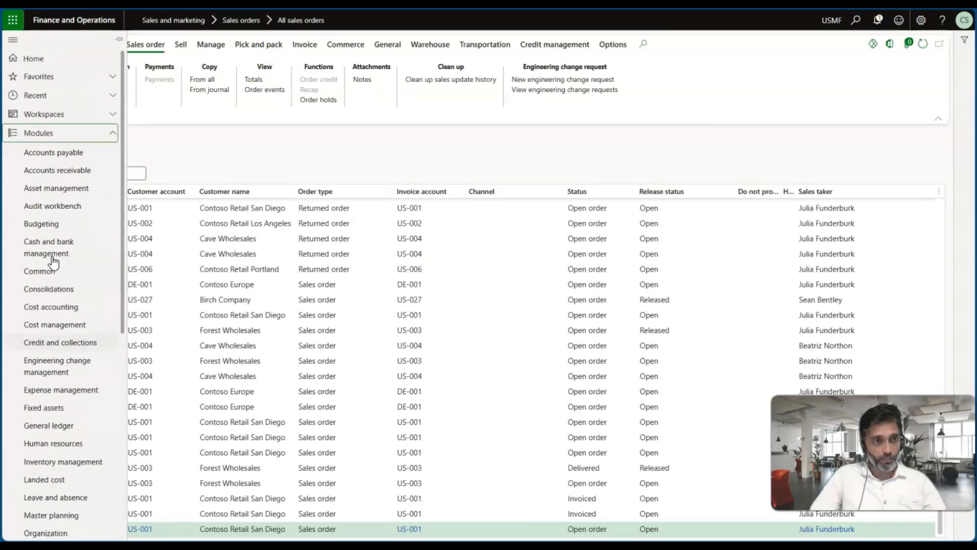
click(66, 152)
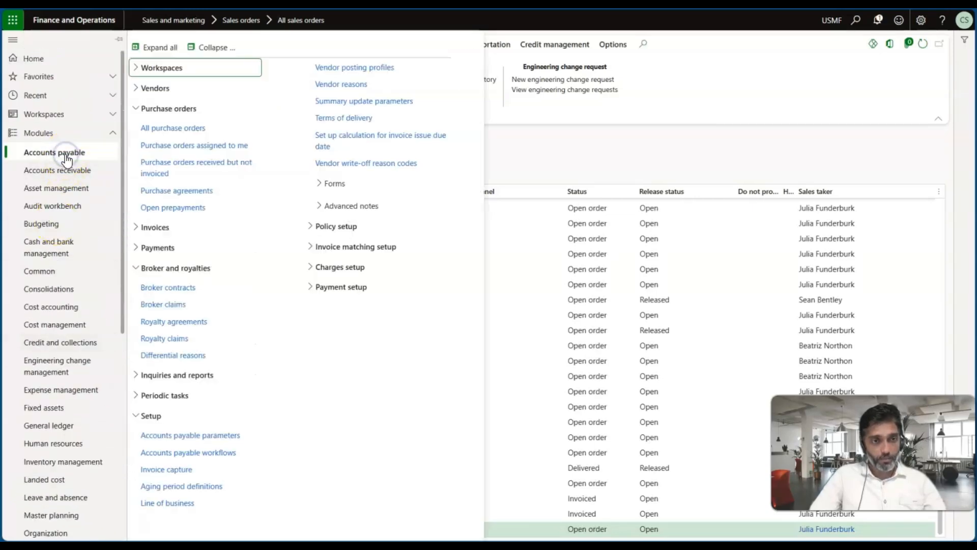
click(175, 293)
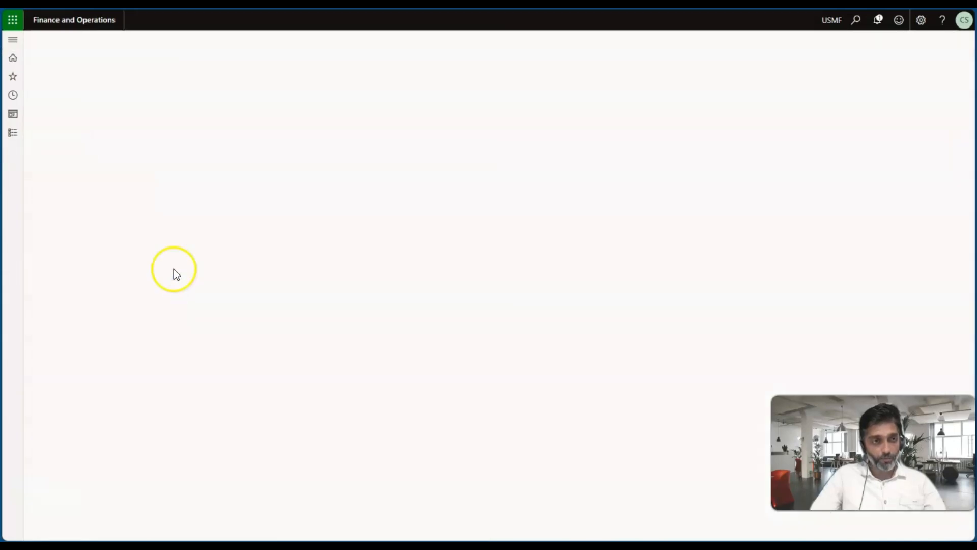
- Set the status of broker contract BC_US_00003 to Planning and save it
drag(145, 193, 304, 218)
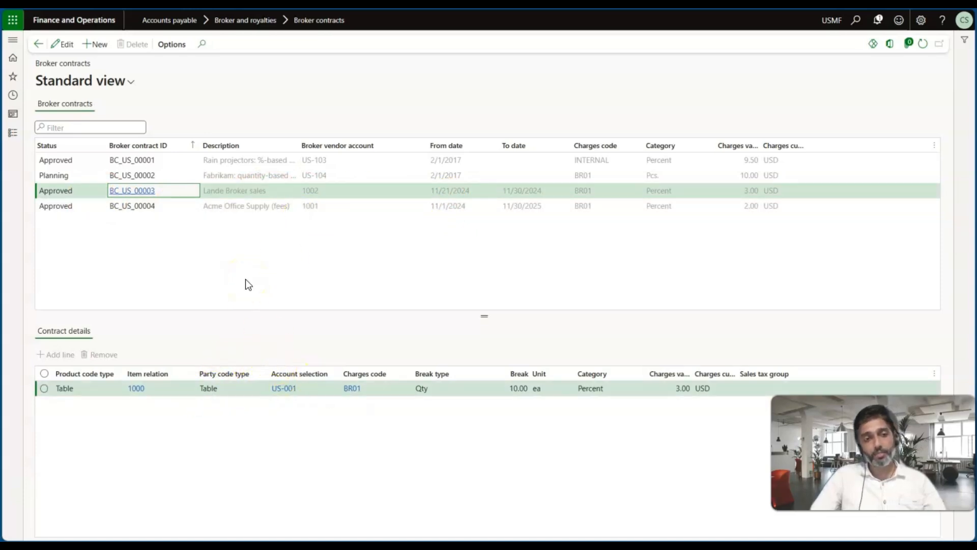
click(102, 196)
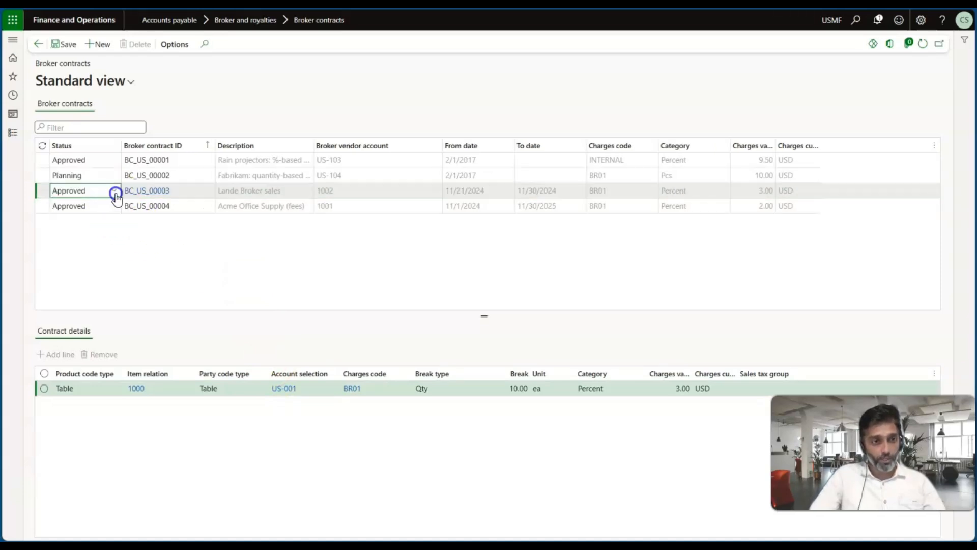
click(114, 192)
click(88, 208)
click(70, 44)
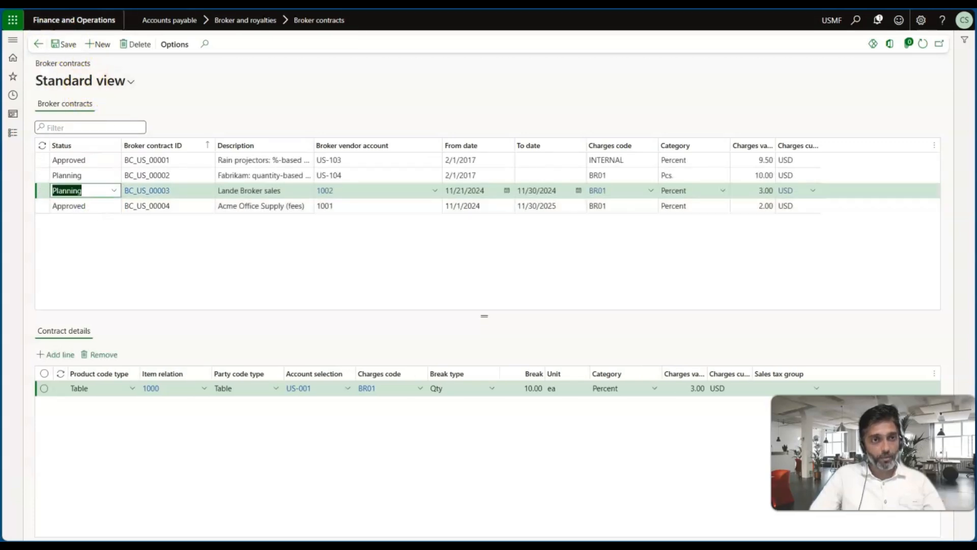
- Go back to sales order 000889 in the original browser tab, set the item 1000 line's quantity to 20 and save
key(Escape)
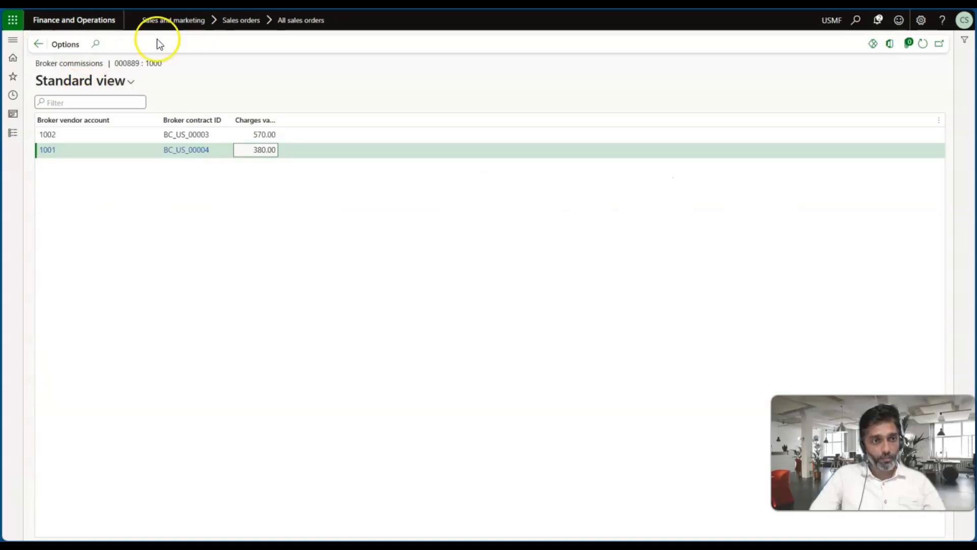
click(42, 43)
click(383, 279)
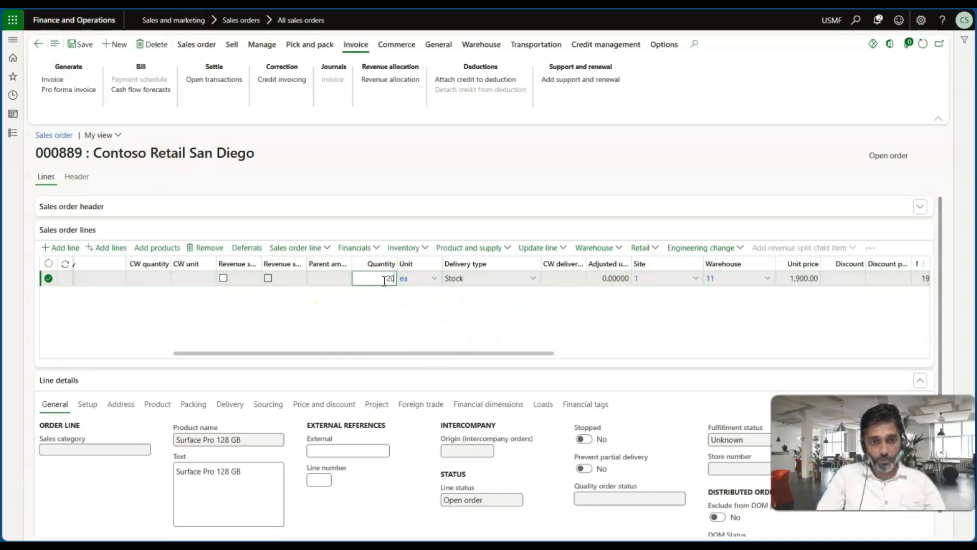
key(Tab)
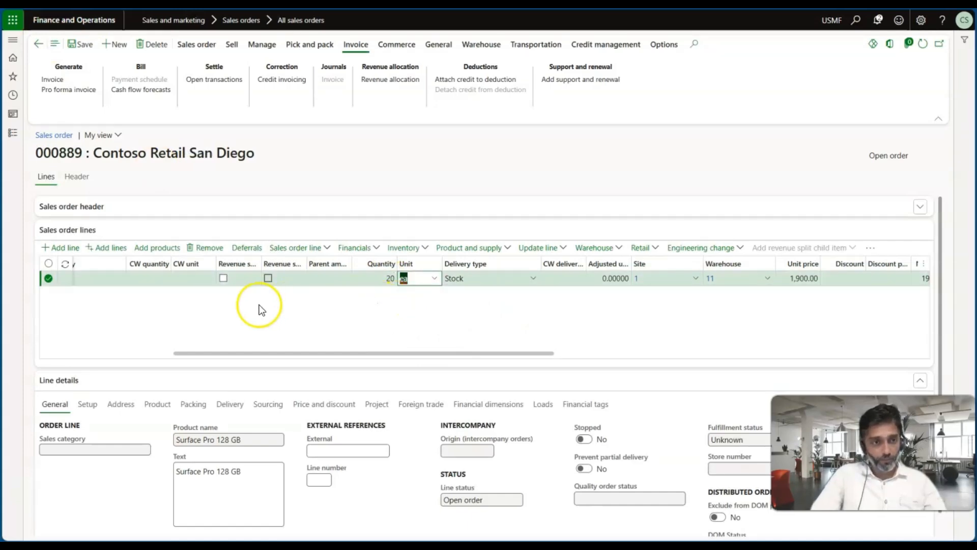
click(80, 46)
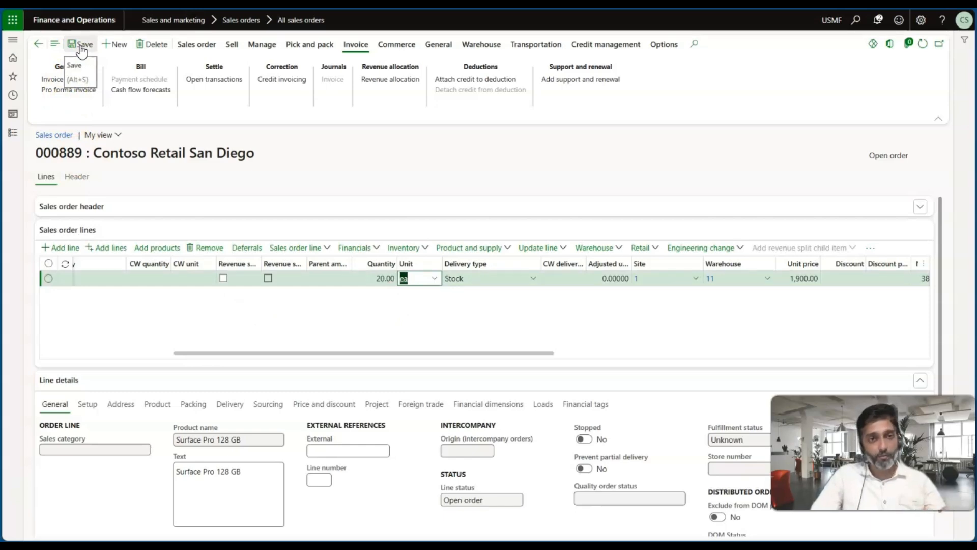
- Check the line's broker commissions for a quantity of 20, widening the Charges value column, and return to the sales order
click(326, 248)
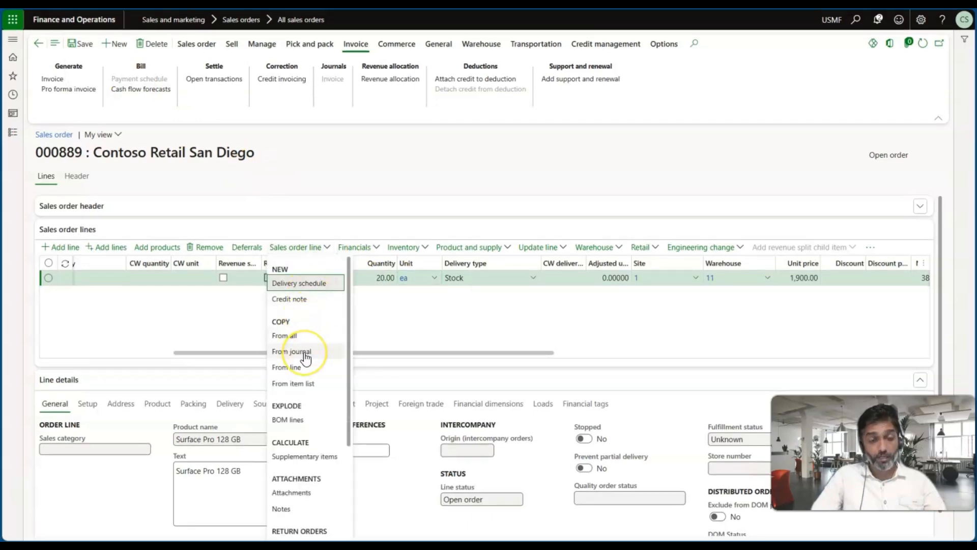
scroll(306, 359, down, 2)
scroll(306, 359, down, 2)
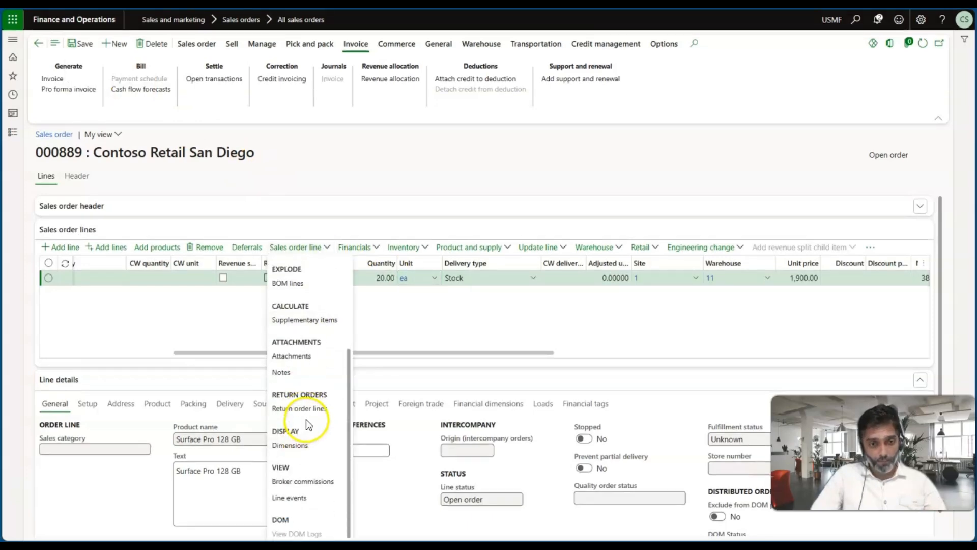
click(300, 483)
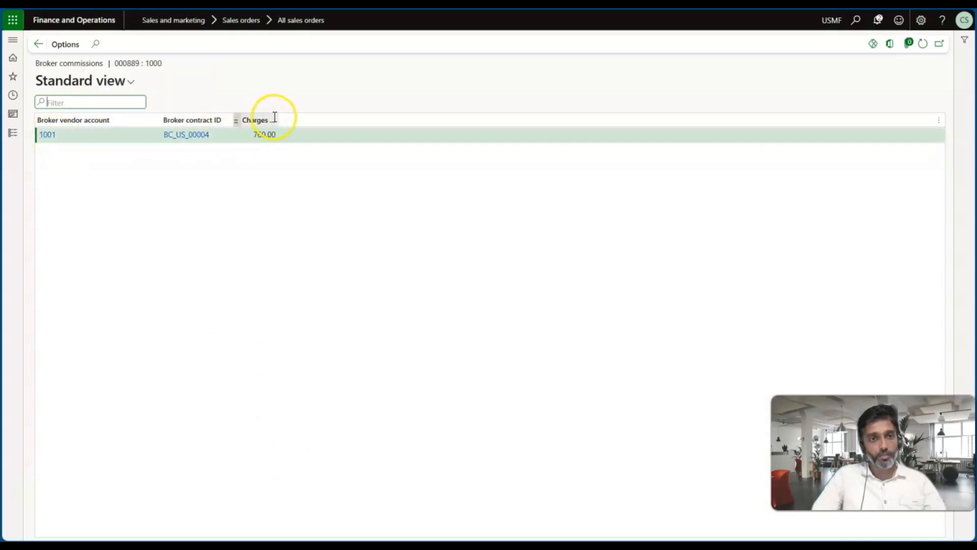
drag(276, 116, 334, 117)
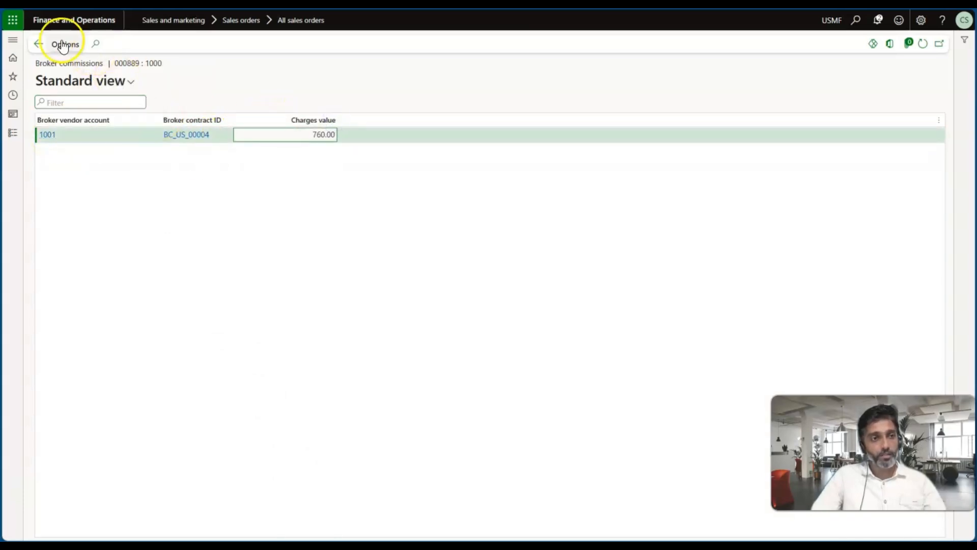
click(38, 45)
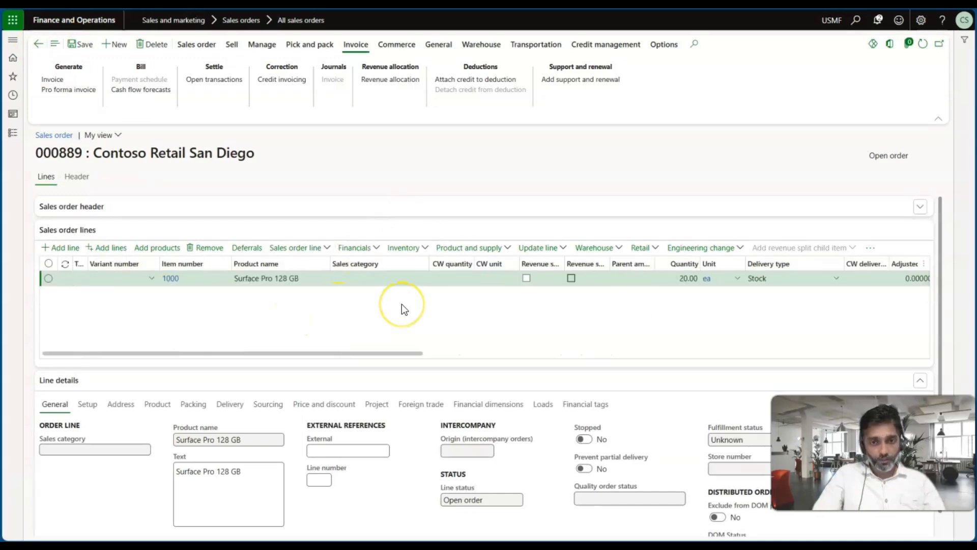
- Compare the item 1000 line's net amount with its broker commission, and return to the sales order
scroll(405, 309, right, 10)
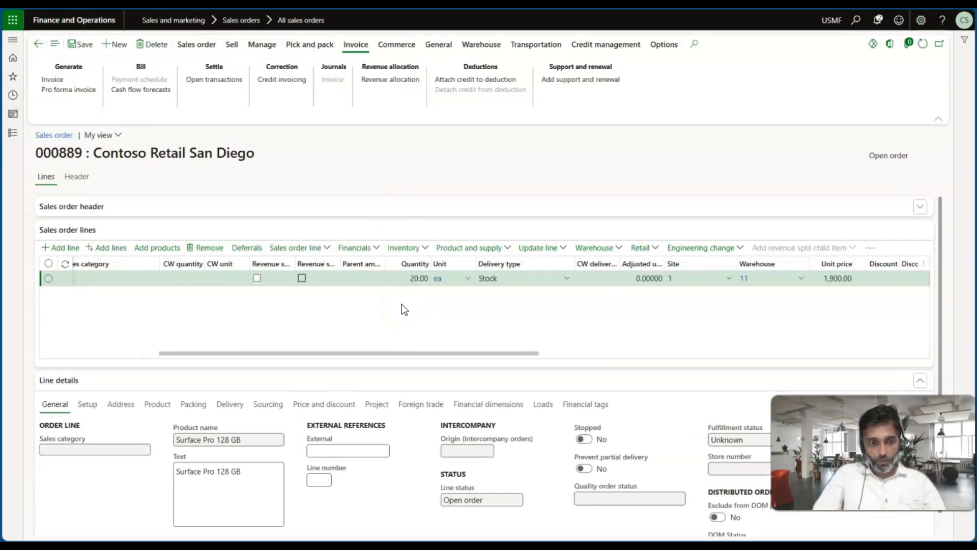
scroll(402, 304, right, 5)
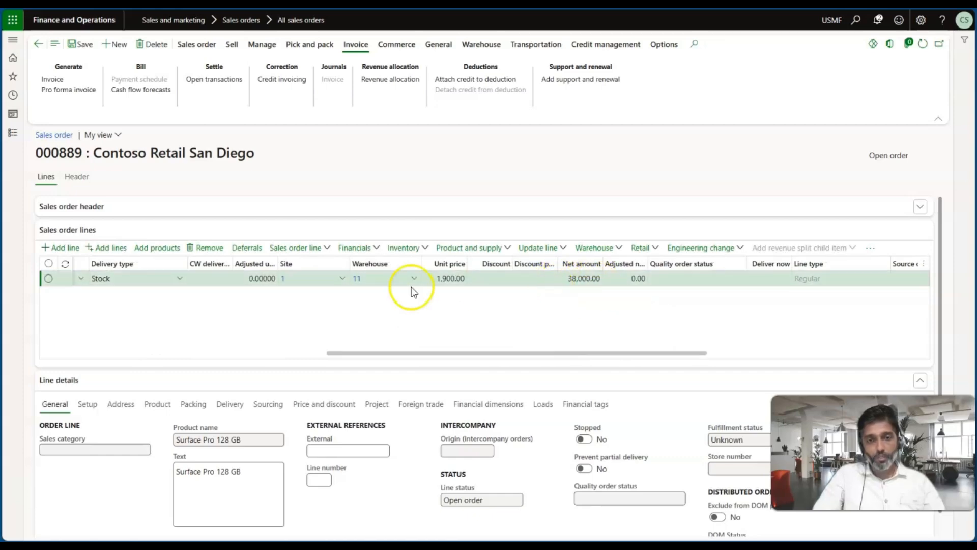
scroll(291, 318, left, 6)
click(327, 249)
scroll(309, 408, down, 3)
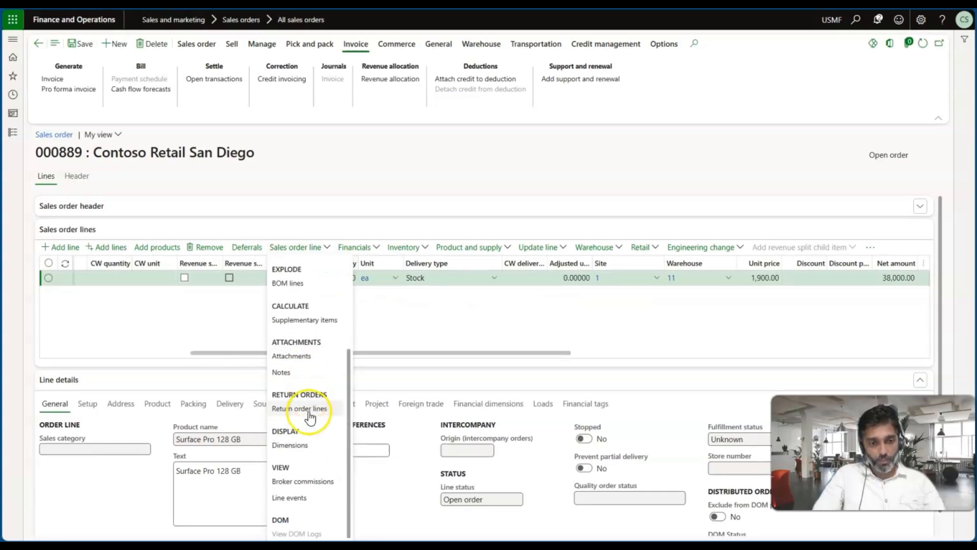
click(297, 481)
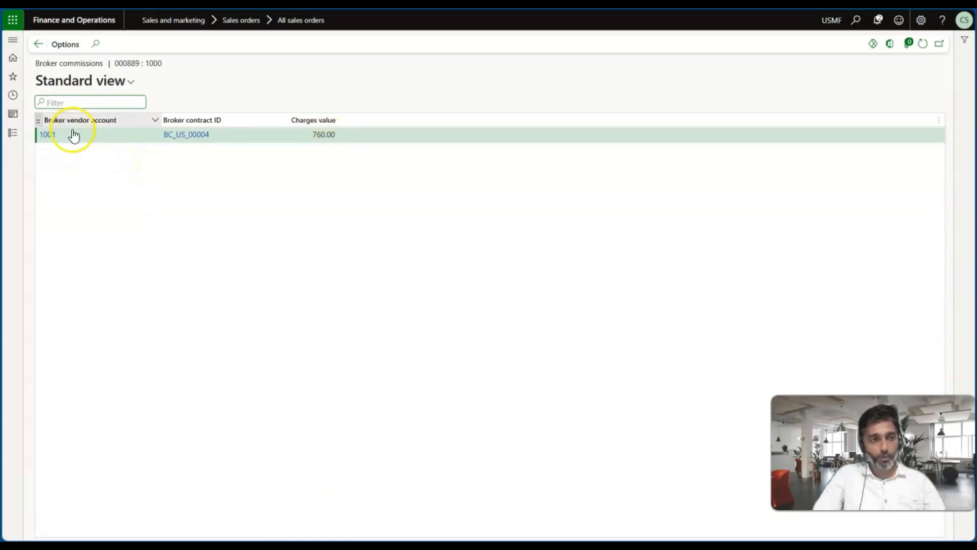
click(39, 45)
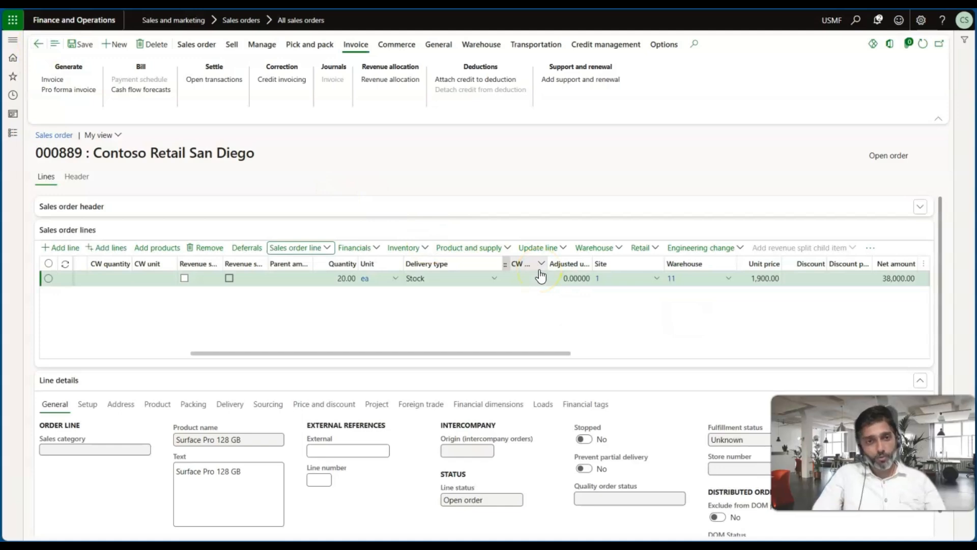
- Post the invoice for sales order 000889 with quantity set to All, and check the order's status
click(224, 45)
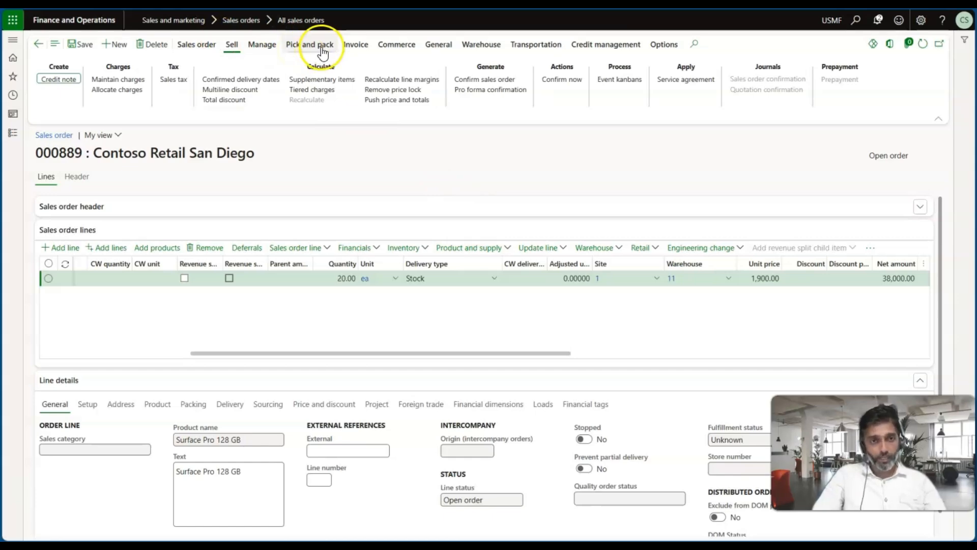
click(354, 44)
click(58, 80)
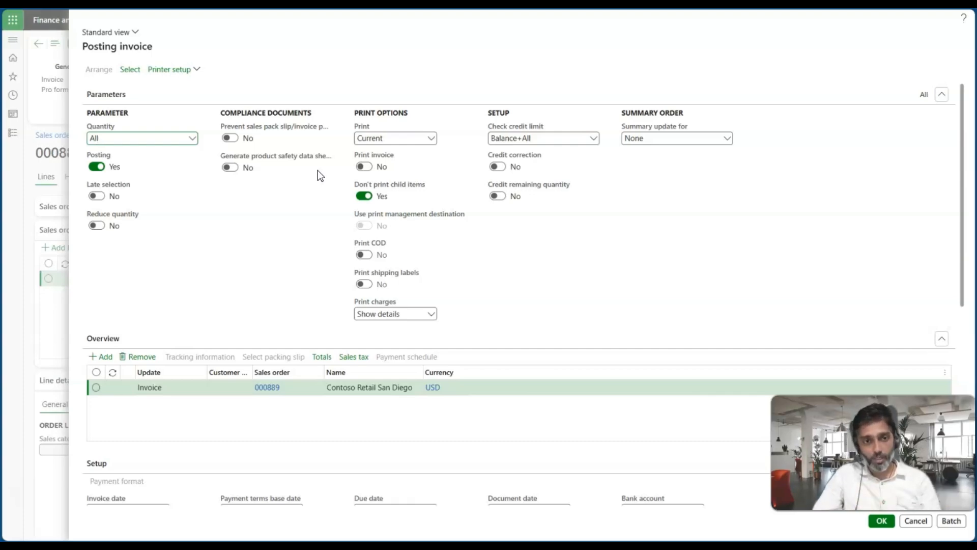
scroll(321, 253, down, 4)
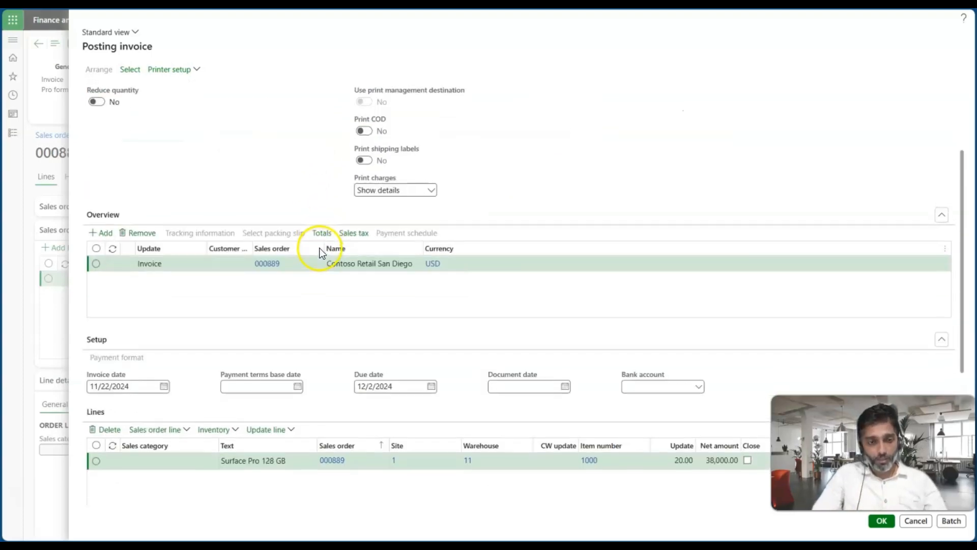
scroll(321, 252, down, 2)
scroll(338, 255, up, 6)
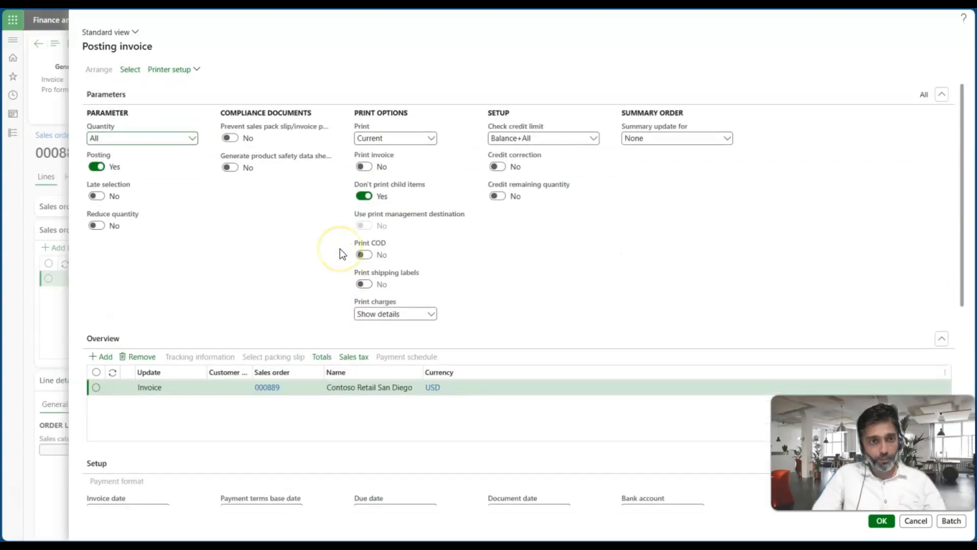
click(882, 520)
click(594, 256)
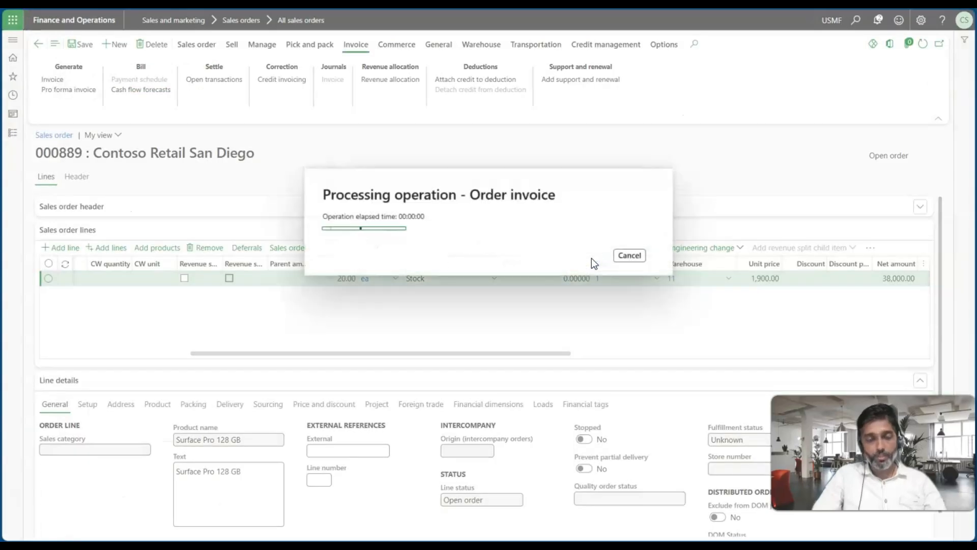
click(477, 247)
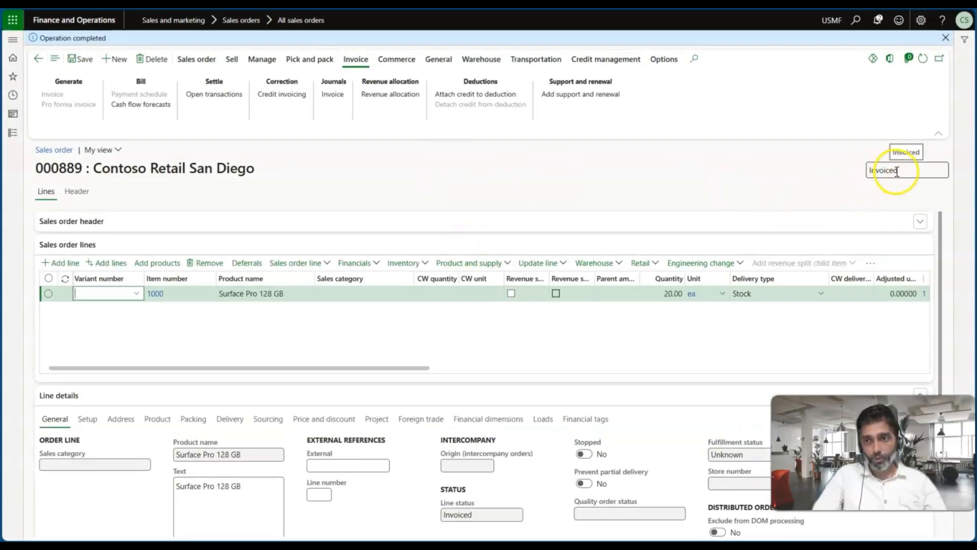
double_click(866, 172)
click(623, 184)
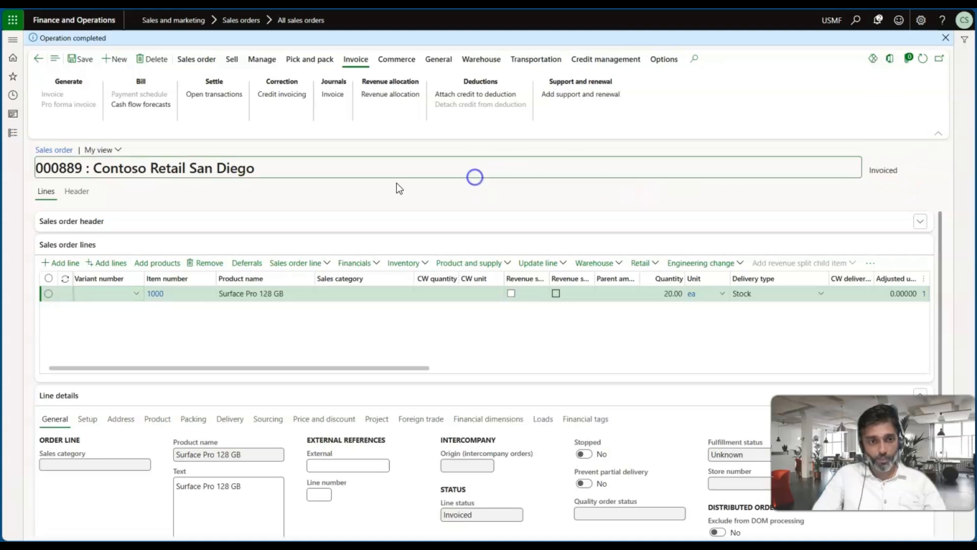
- Open the financial voucher from the item 1000 line's inventory transactions and adjust the Description column's boundary
click(414, 262)
click(408, 399)
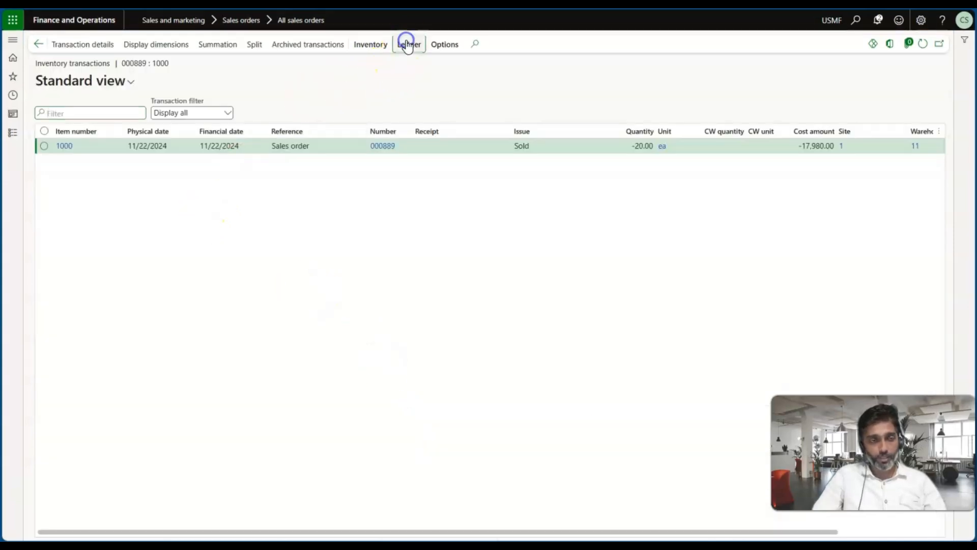
click(408, 45)
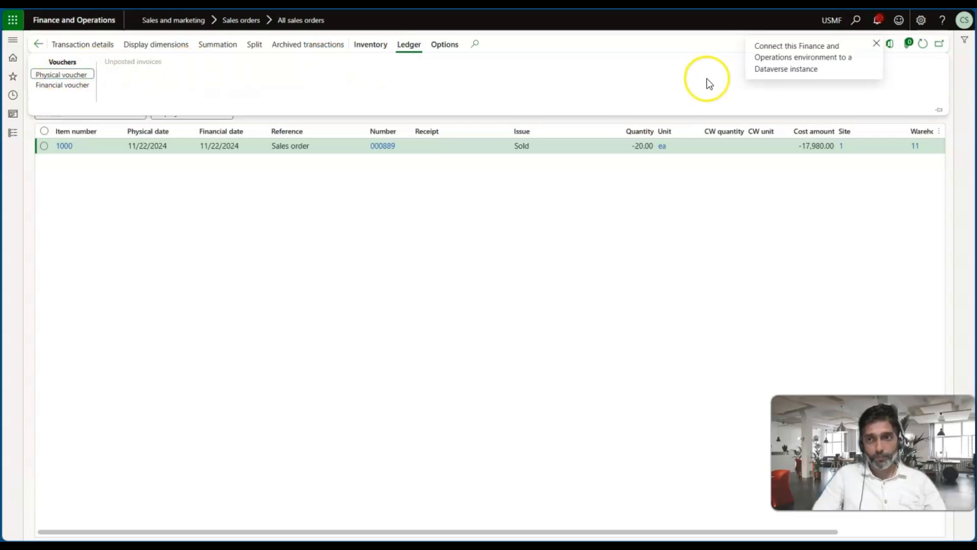
click(876, 44)
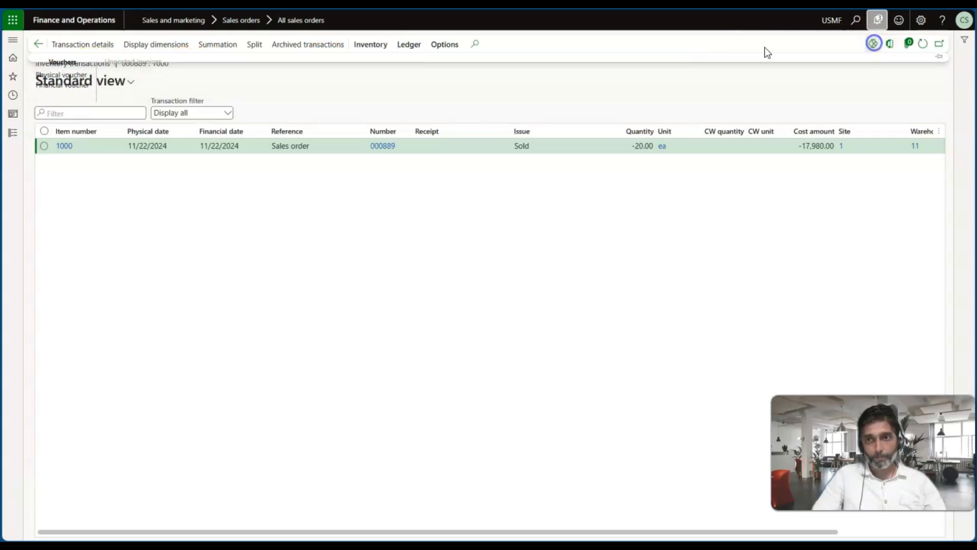
click(410, 47)
click(62, 84)
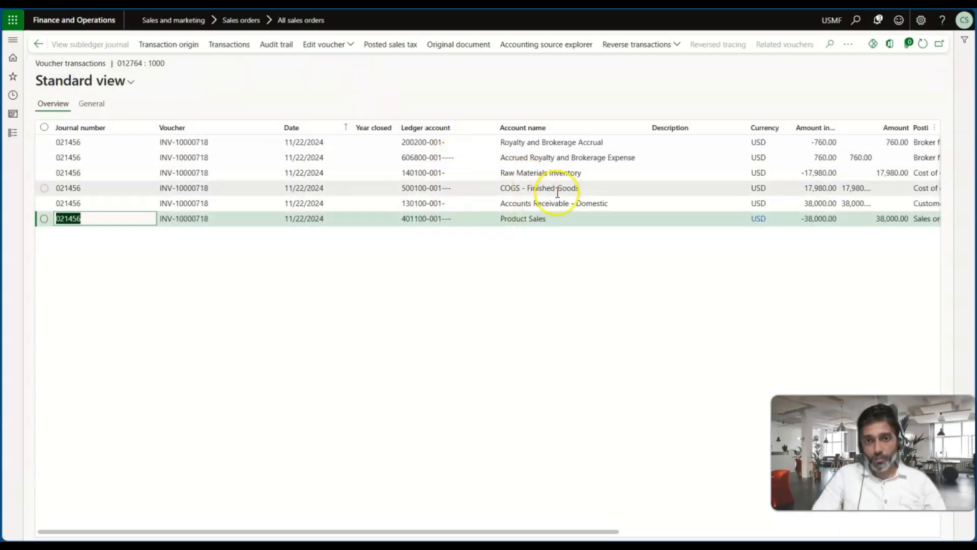
drag(647, 126, 643, 126)
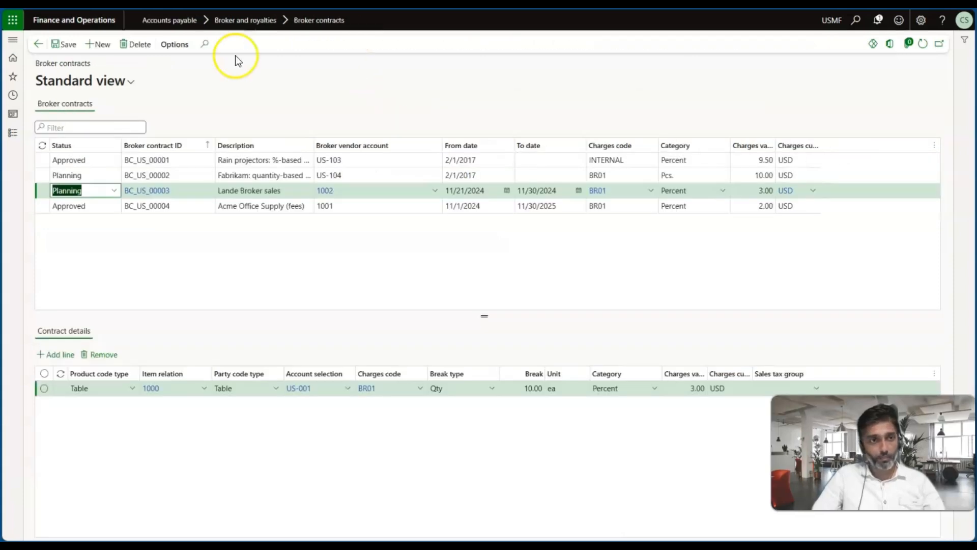
- In the broker contracts browser tab, open the Accounts receivable charges codes and check the BR01 debit and credit posting accounts
click(12, 132)
scroll(81, 300, down, 7)
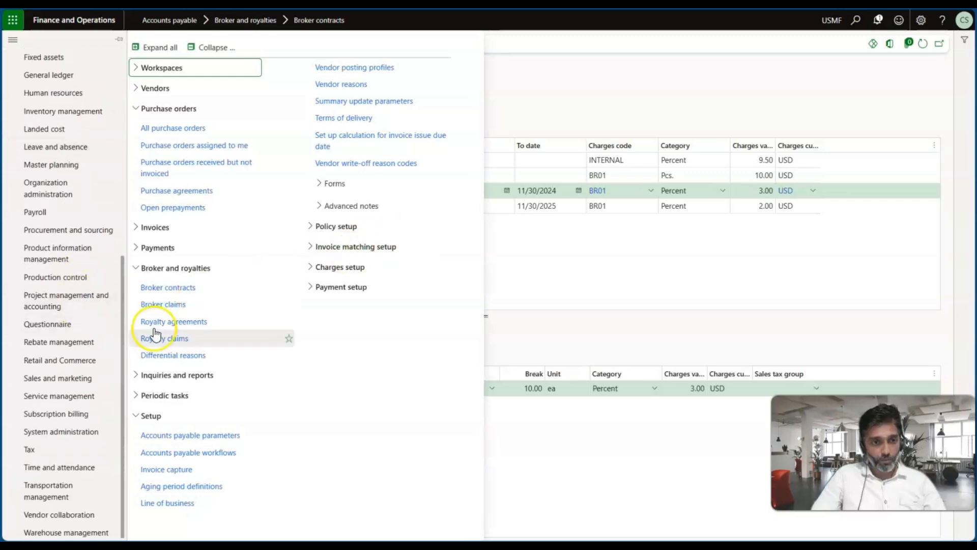
scroll(50, 290, up, 10)
scroll(51, 292, up, 1)
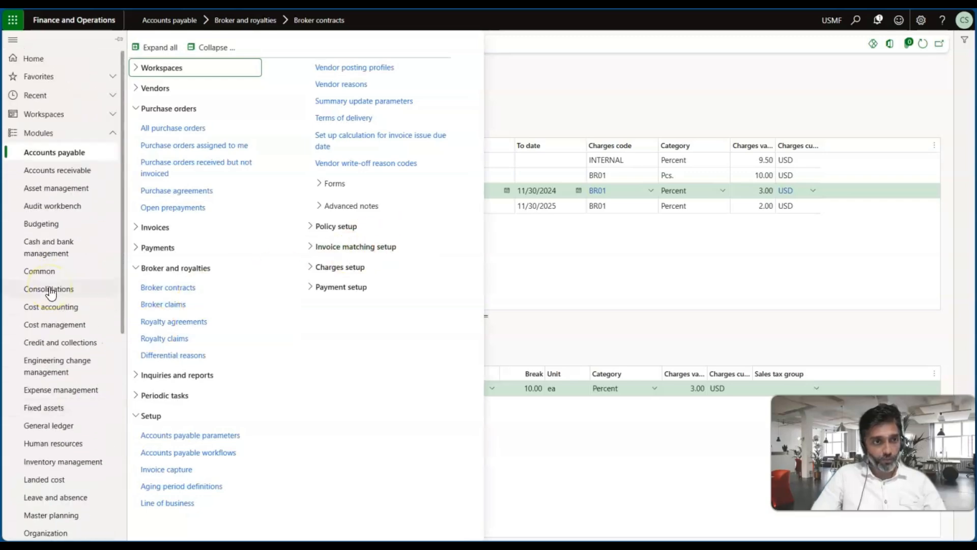
click(62, 170)
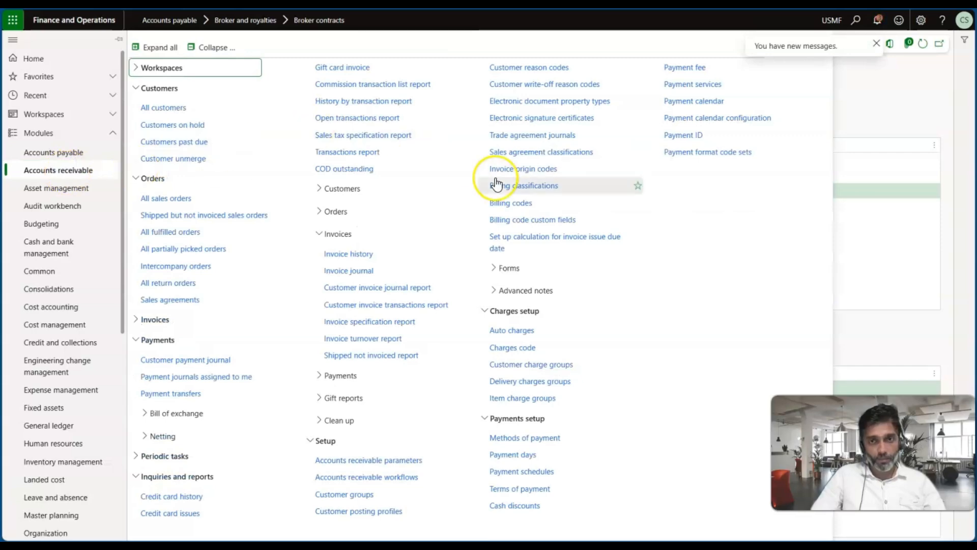
click(515, 349)
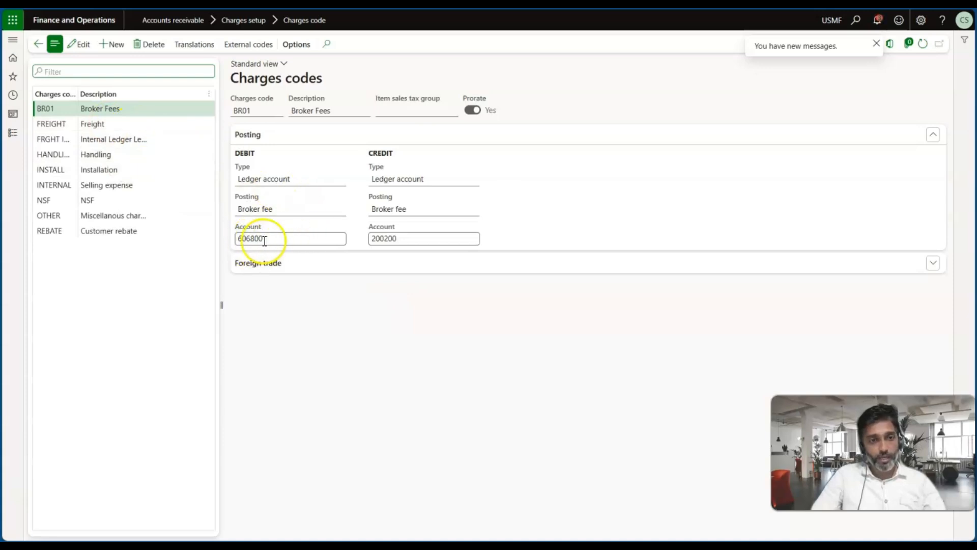
mouse_move(255, 245)
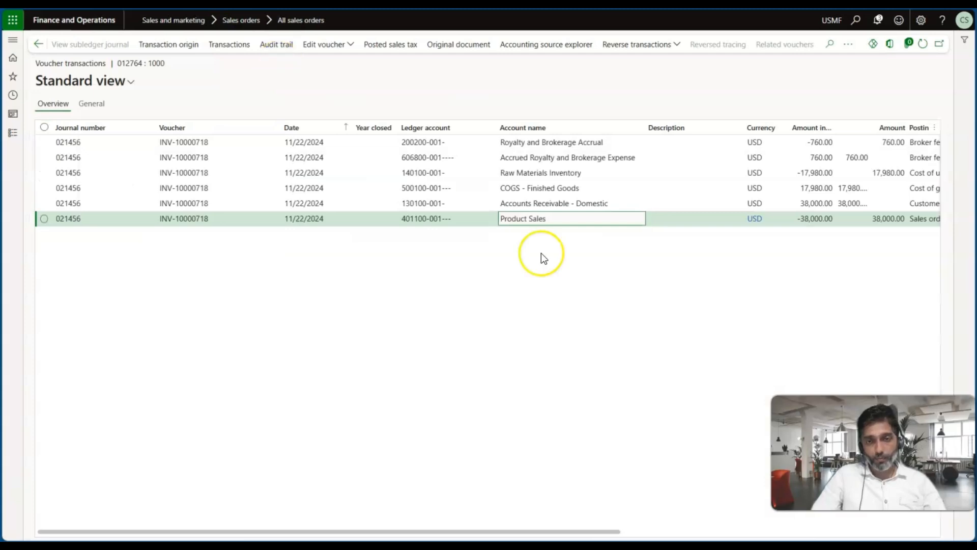
- Compare the voucher's brokerage expense and accrual lines with the BR01 posting accounts, and return to sales order 000889
click(606, 158)
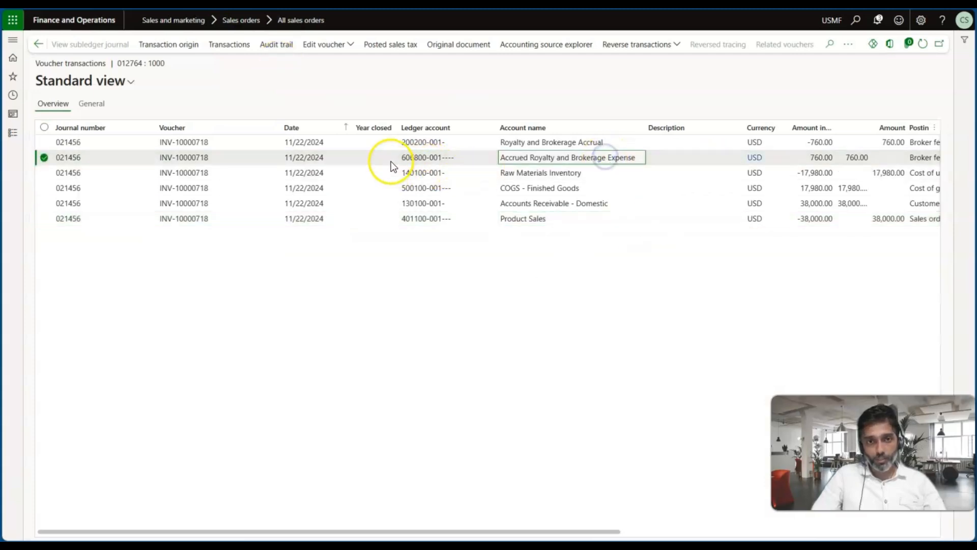
click(472, 146)
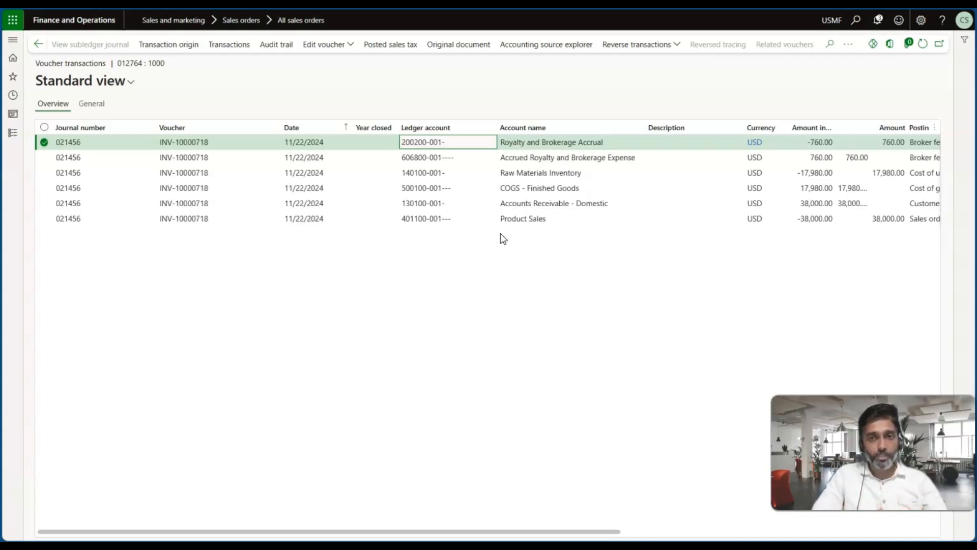
click(803, 162)
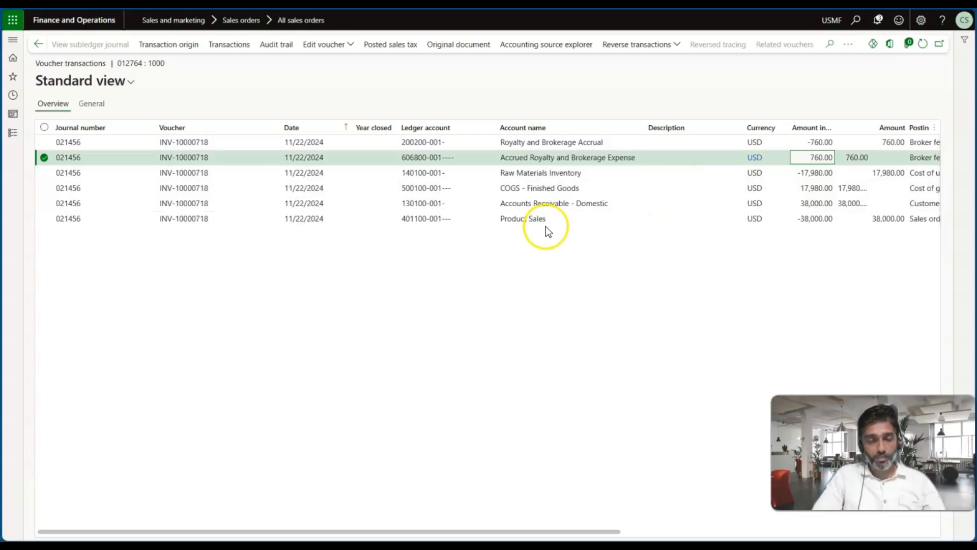
click(43, 47)
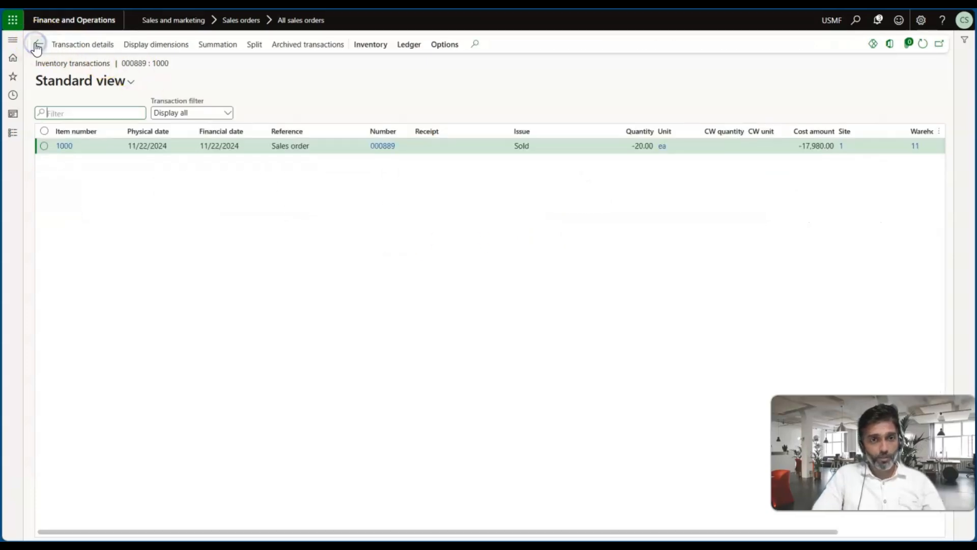
click(38, 44)
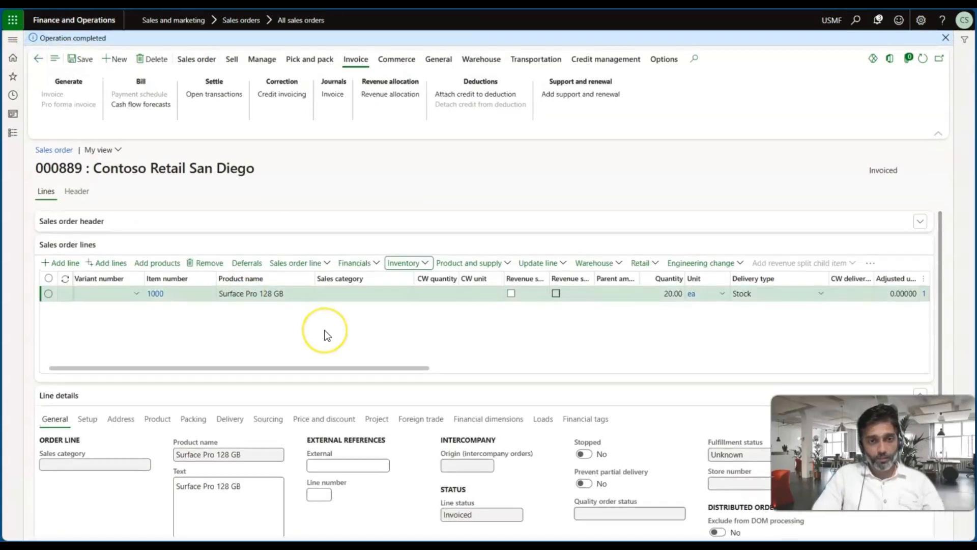
- Switch to the presentation to review the broker contract process flow, and return to the sales order
key(alt+Tab)
key(alt+Tab)
key(alt+Tab)
key(alt+Tab)
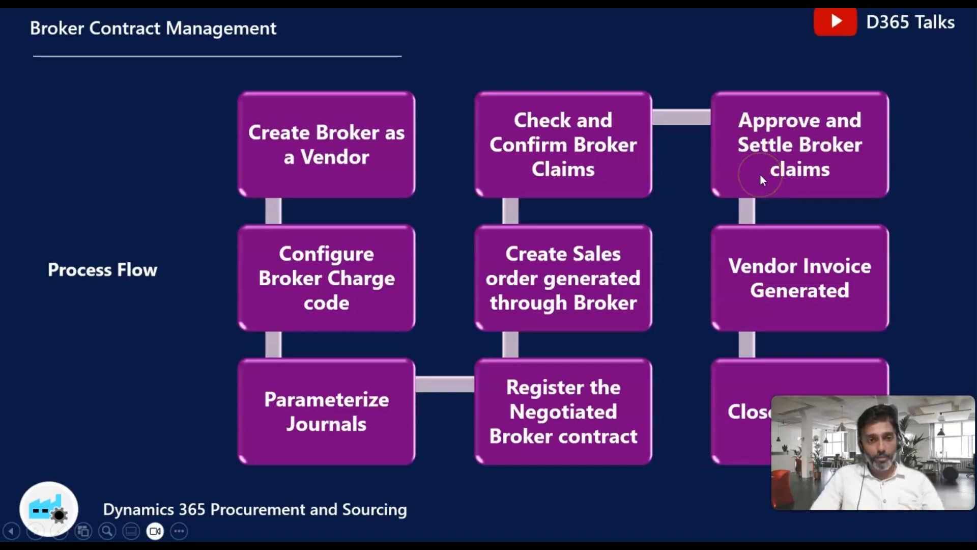
key(alt+Tab)
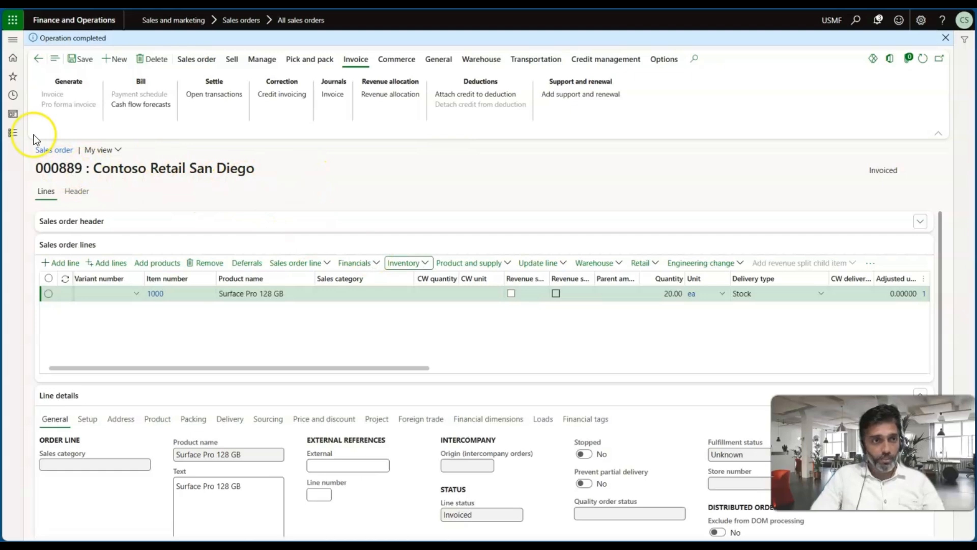
- Open the Accounts payable broker claims and select the claim for sales order 000889
click(13, 133)
click(74, 151)
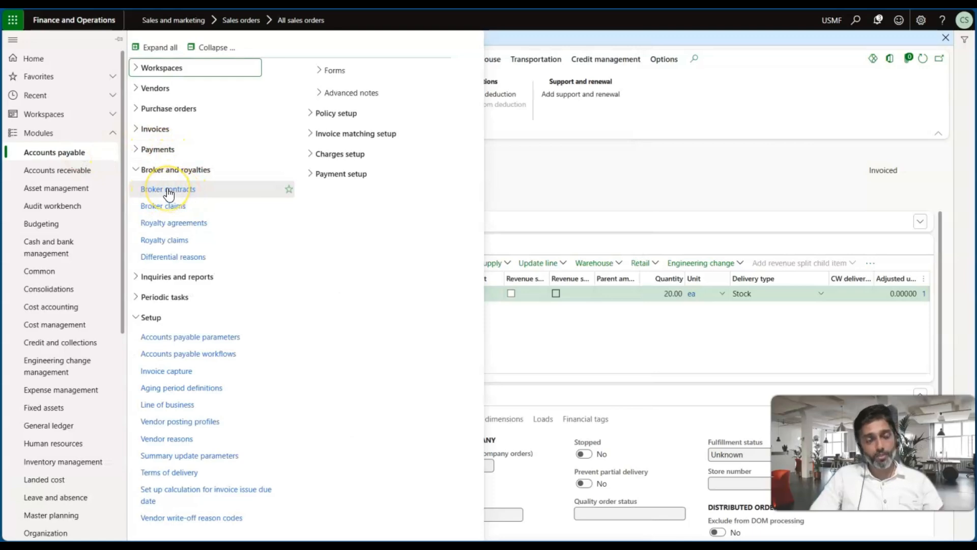
click(175, 209)
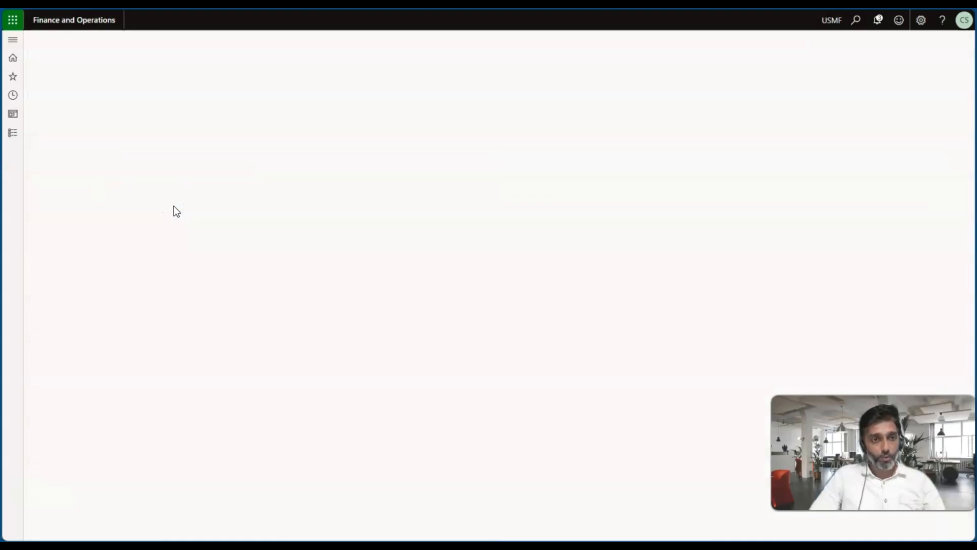
click(218, 205)
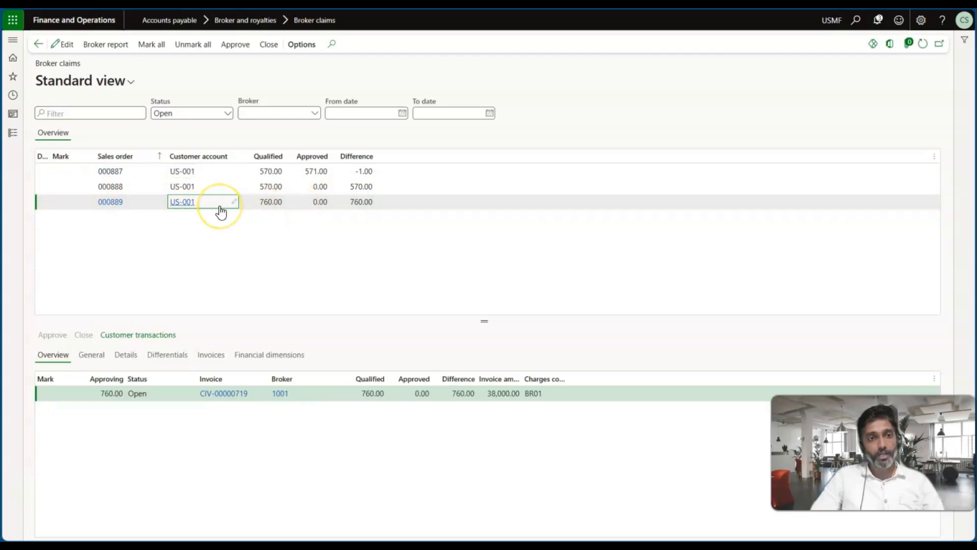
mouse_move(221, 211)
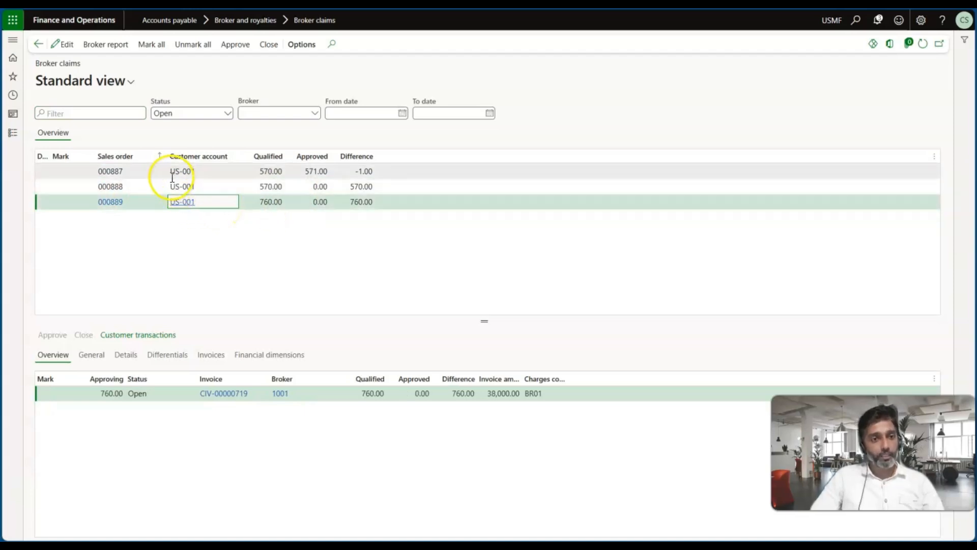
- Filter the open broker claims by broker 1001, Acme Office Supplies
click(227, 113)
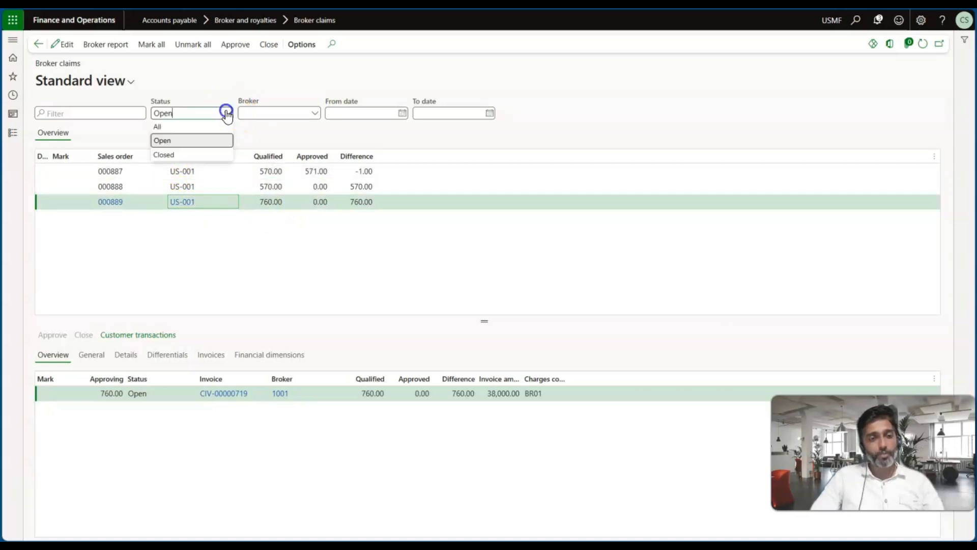
click(261, 126)
click(315, 113)
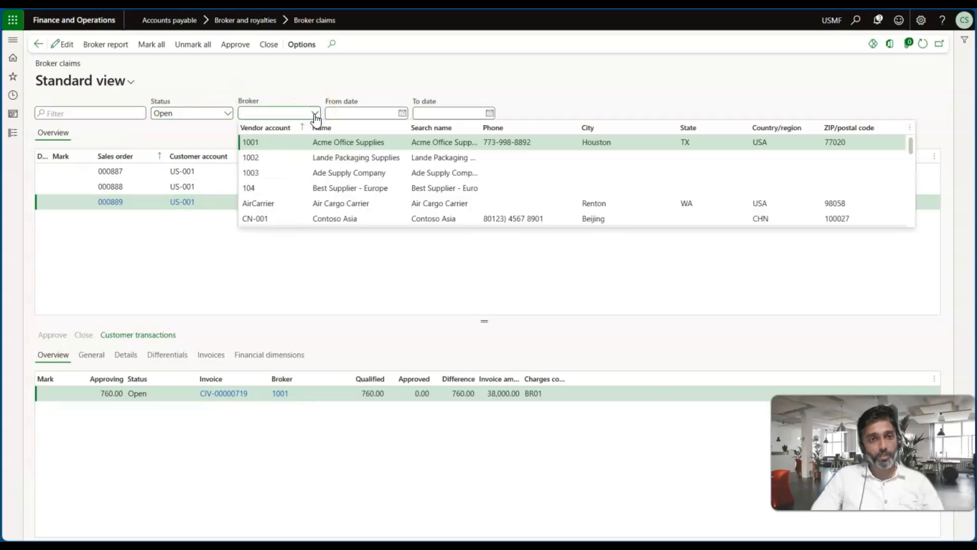
click(290, 143)
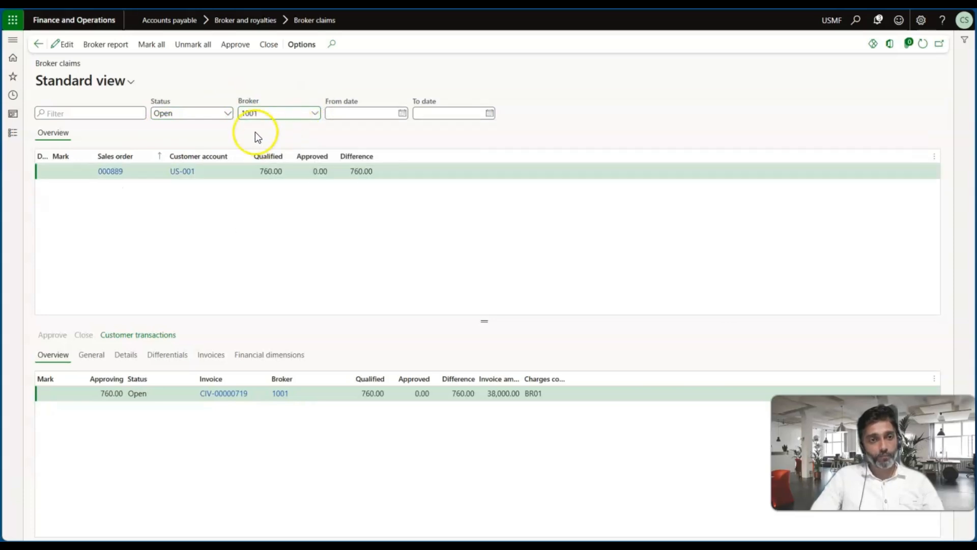
click(315, 113)
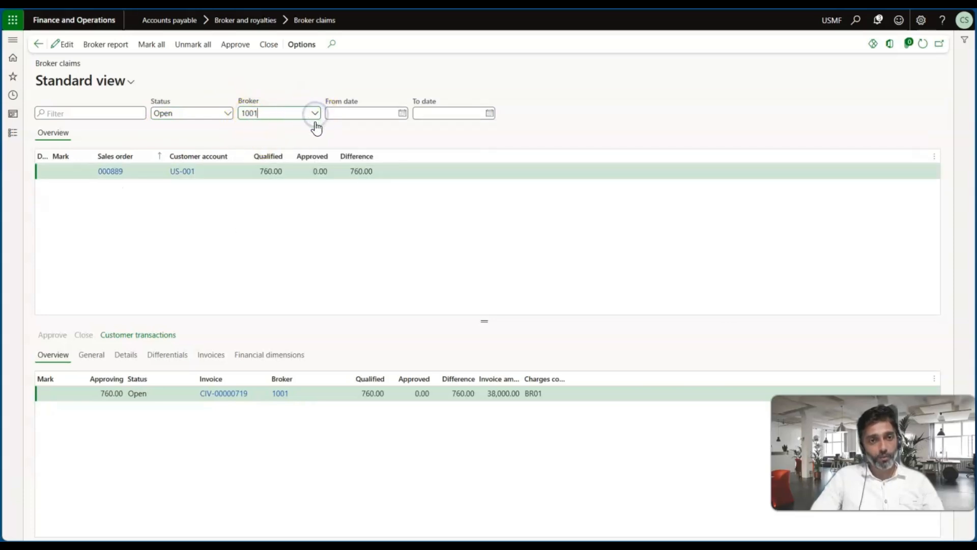
click(348, 143)
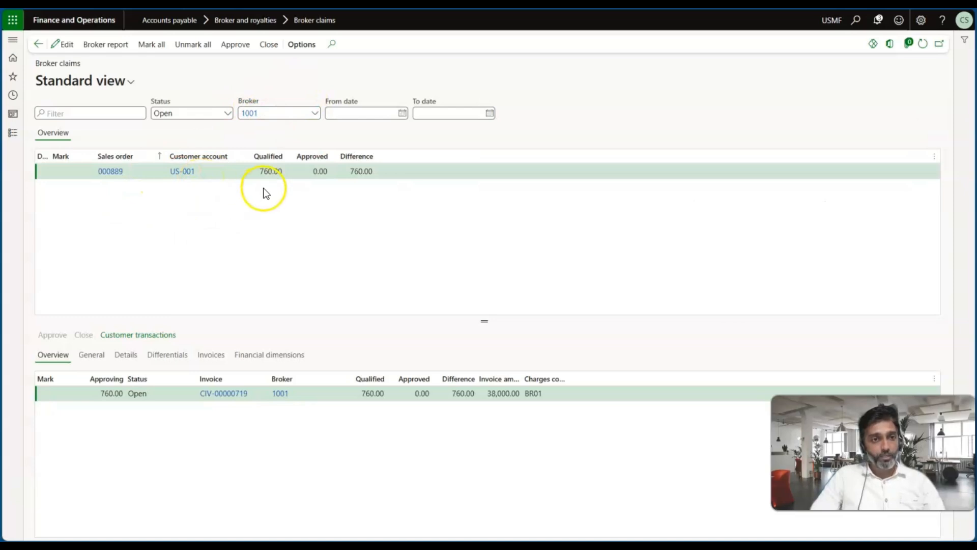
- Widen the Deductions column of the broker claims list and put the claims into edit mode
drag(48, 156, 89, 158)
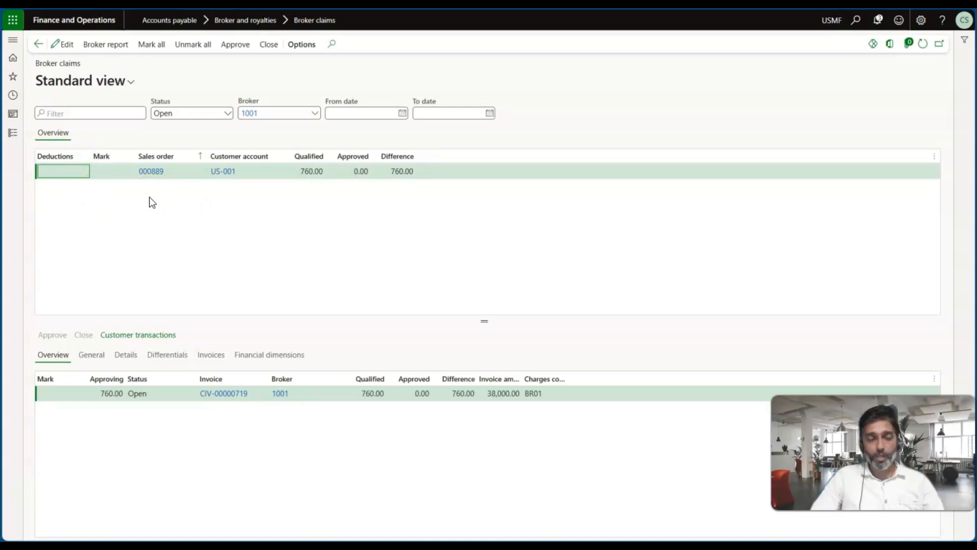
click(167, 228)
click(109, 170)
click(56, 43)
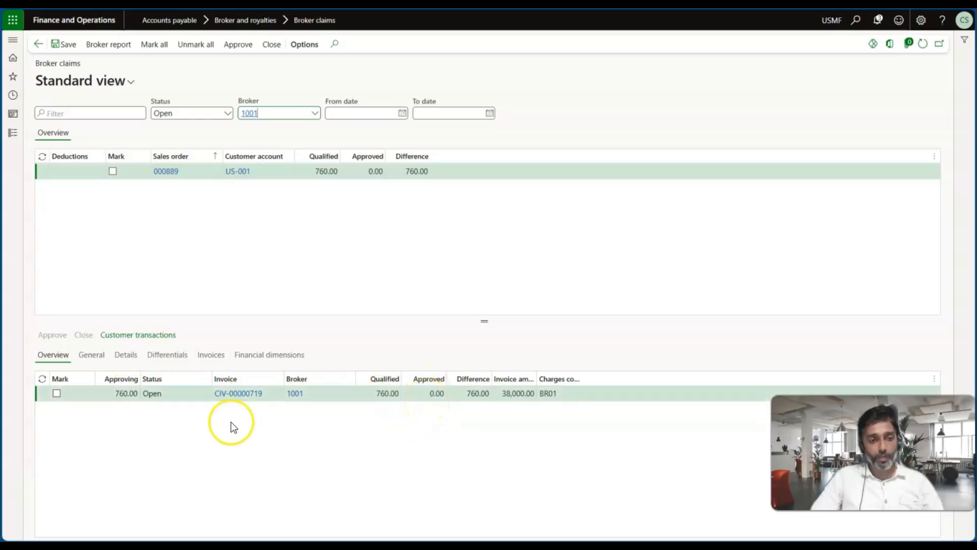
- Set the approving amount of the Acme Office Supplies broker claim to 380.00 and approve the claim
click(124, 396)
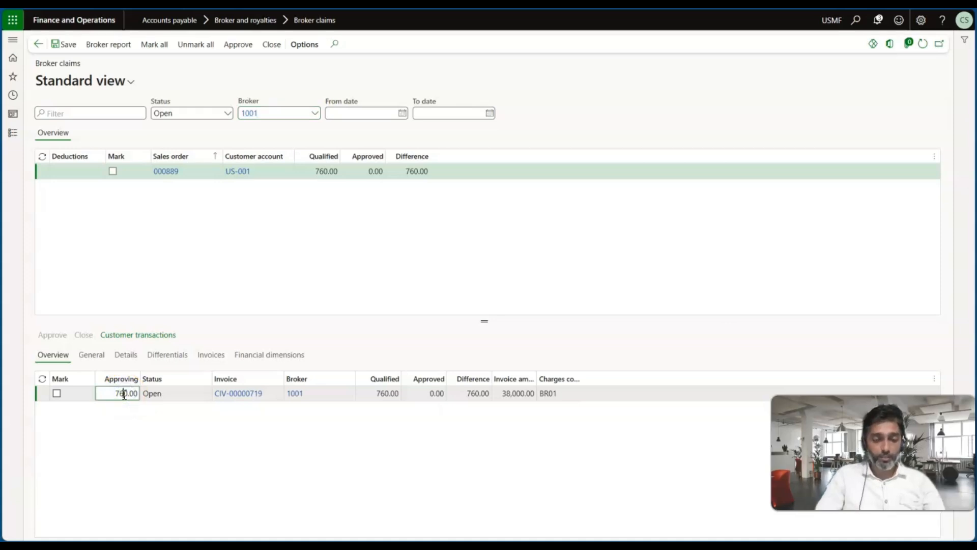
key(BackSpace)
key(BackSpace)
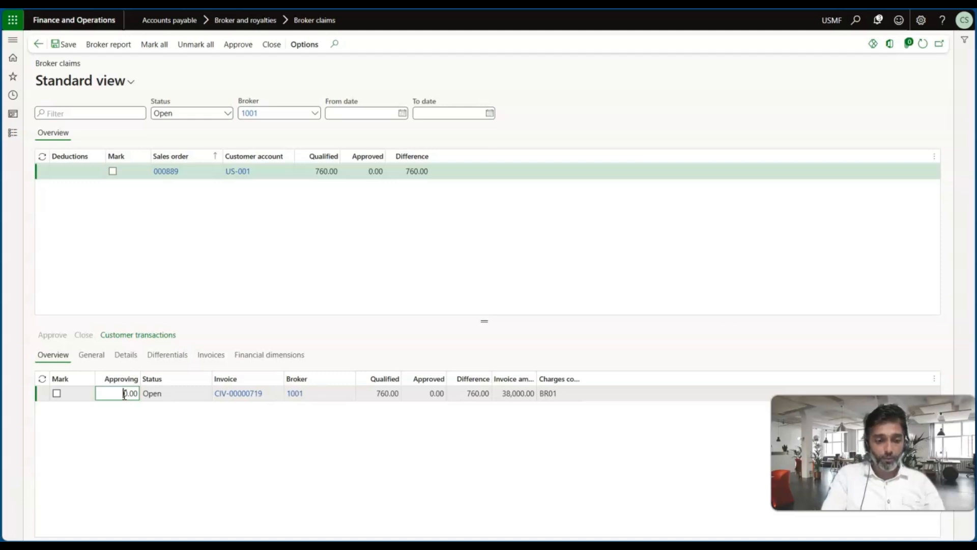
text(38)
key(Tab)
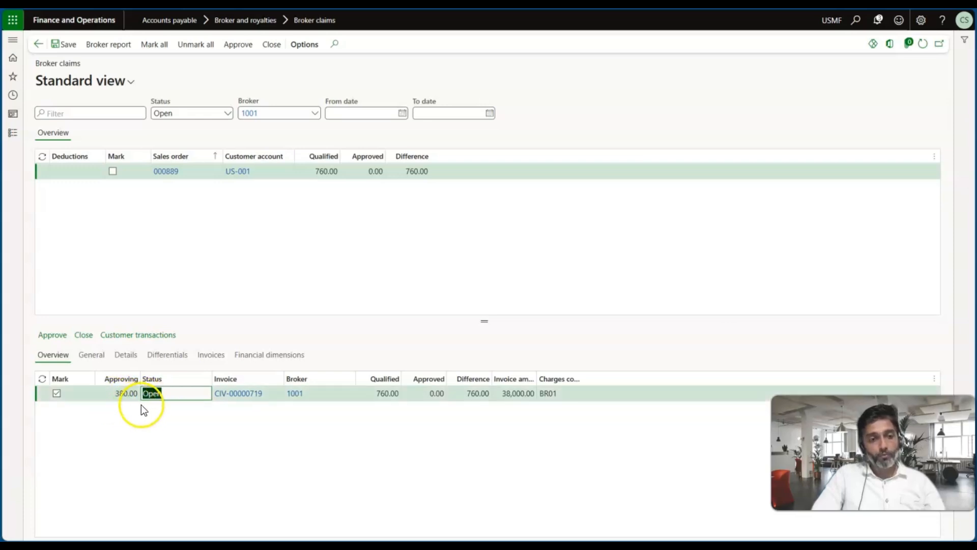
click(237, 47)
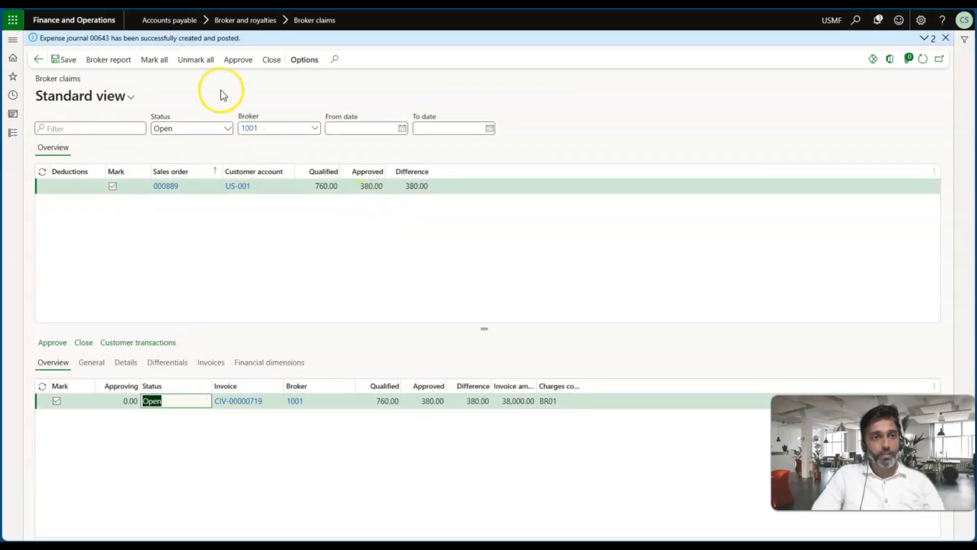
- Review the approval messages for the expense journal and vendor invoice numbers, and dismiss the messages
drag(44, 41, 111, 42)
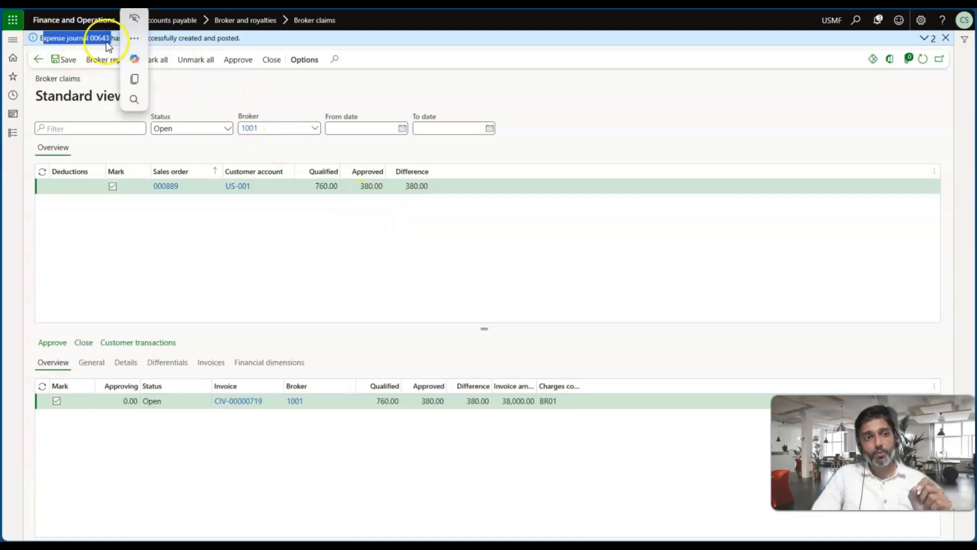
click(106, 41)
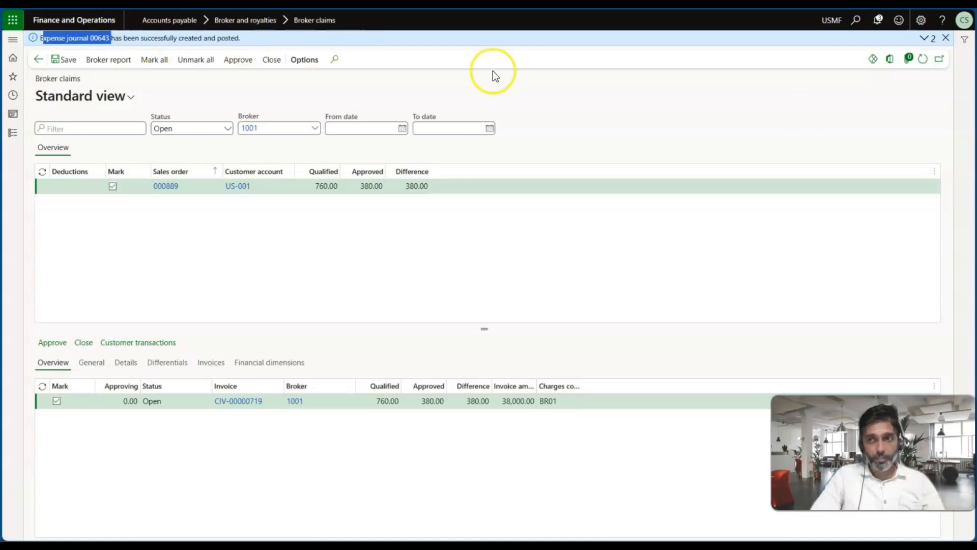
click(925, 38)
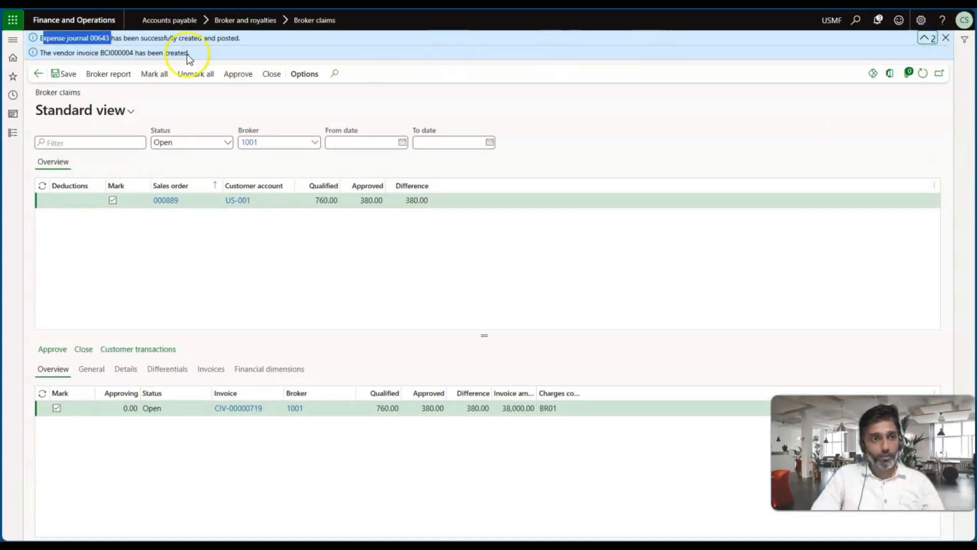
drag(100, 51, 135, 50)
right_click(127, 51)
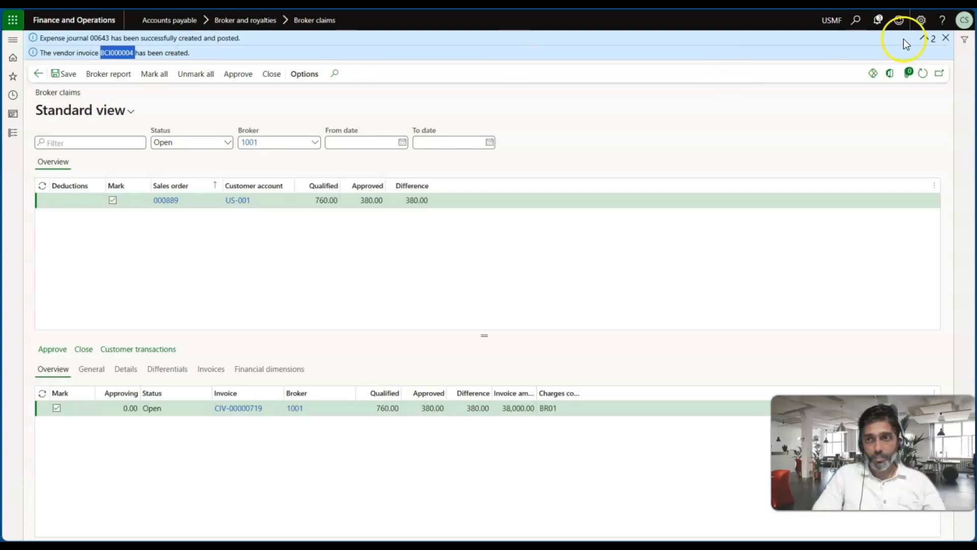
click(946, 38)
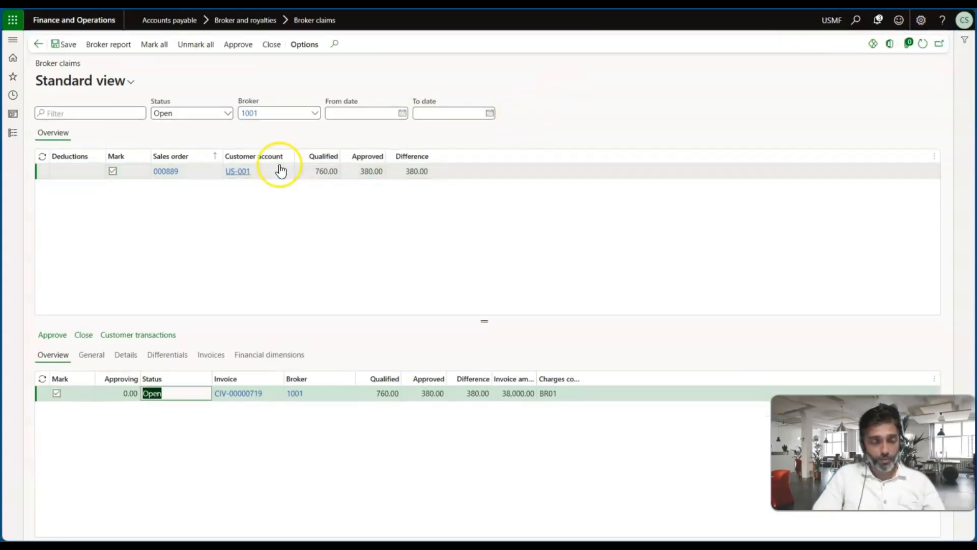
- Open the Accounts payable list of open vendor invoices and filter it by vendor account 1001
click(11, 137)
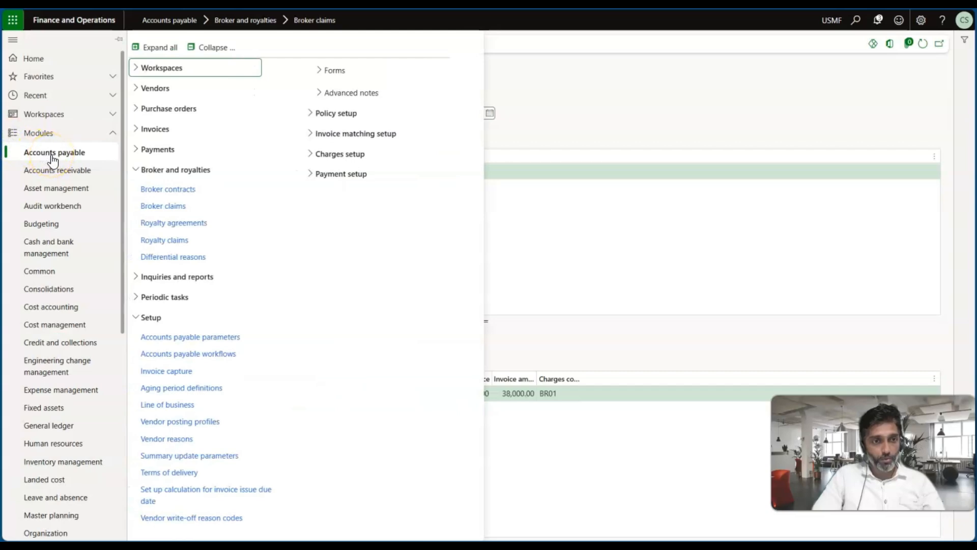
click(155, 129)
click(170, 229)
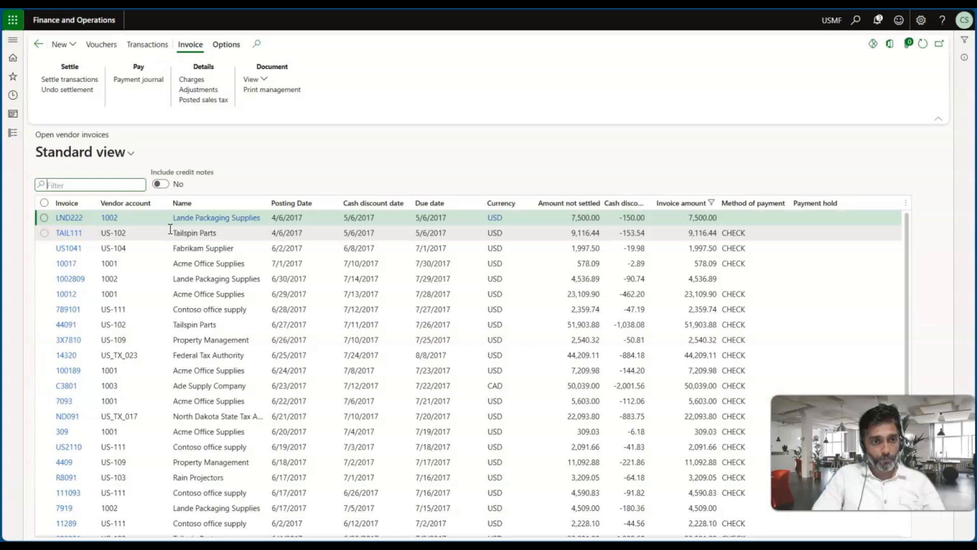
click(149, 204)
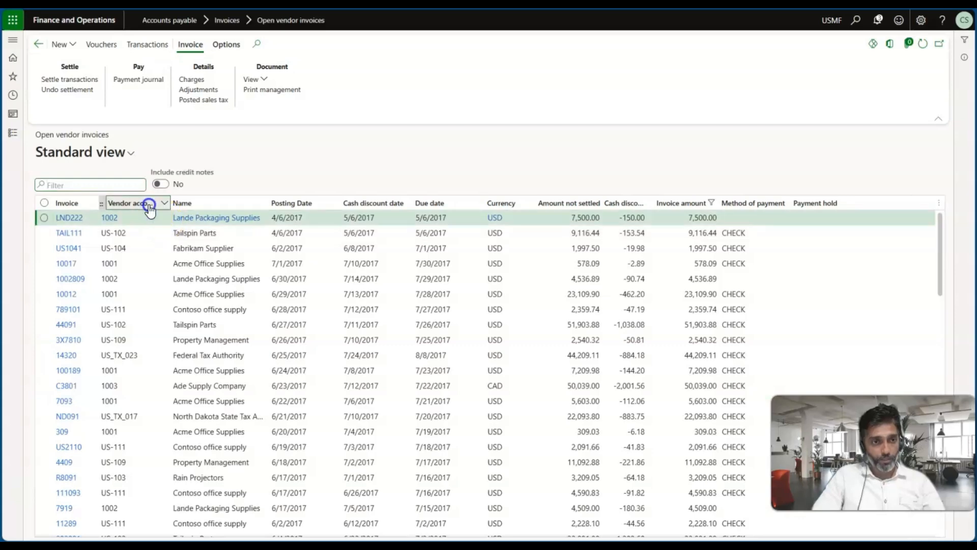
click(149, 204)
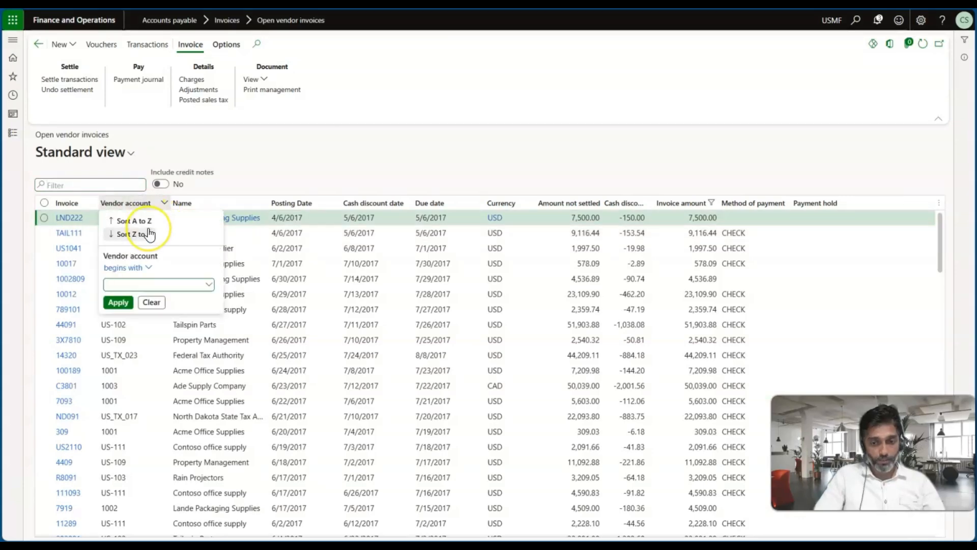
text(1001)
key(Return)
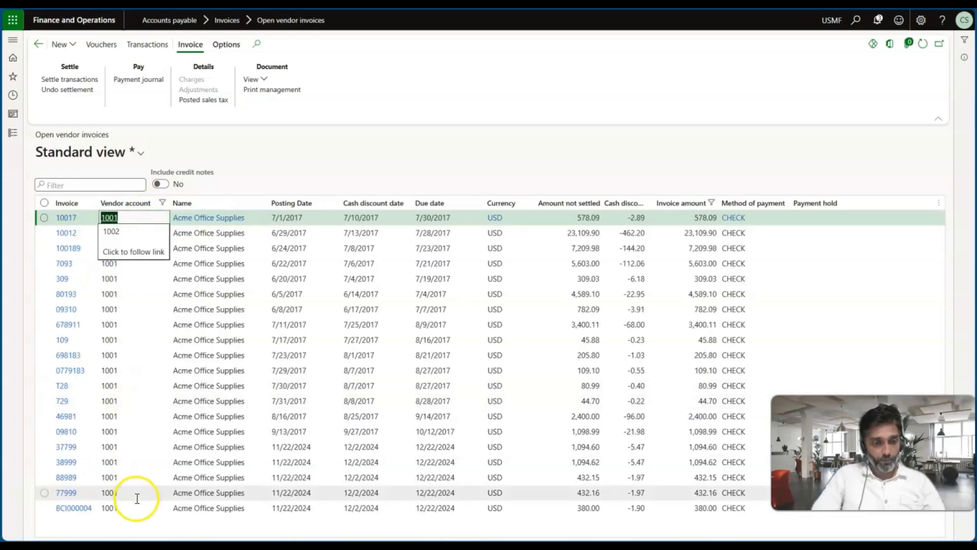
- Open the transaction and original document of vendor invoice BCI000004, preview the printed invoice to check its amounts, and return to the vendor transaction
click(158, 513)
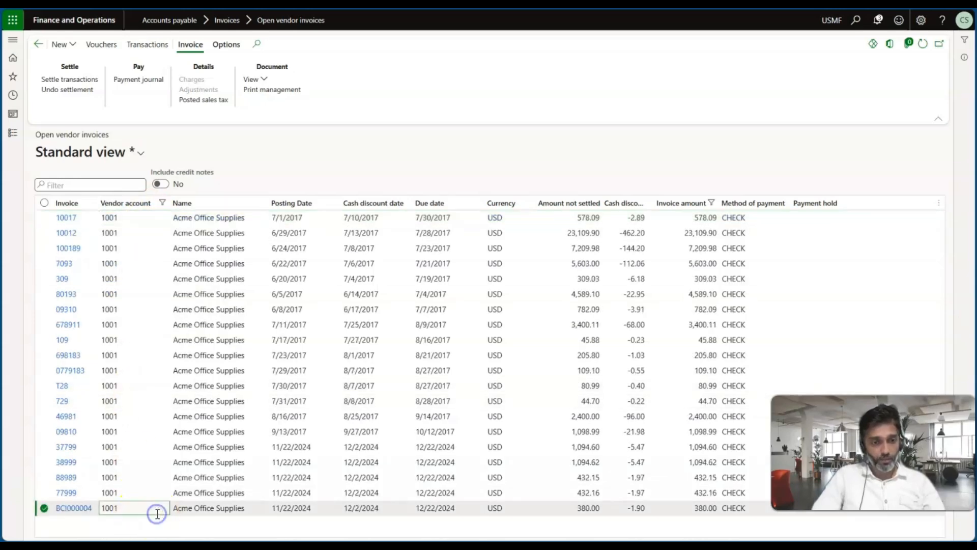
click(76, 509)
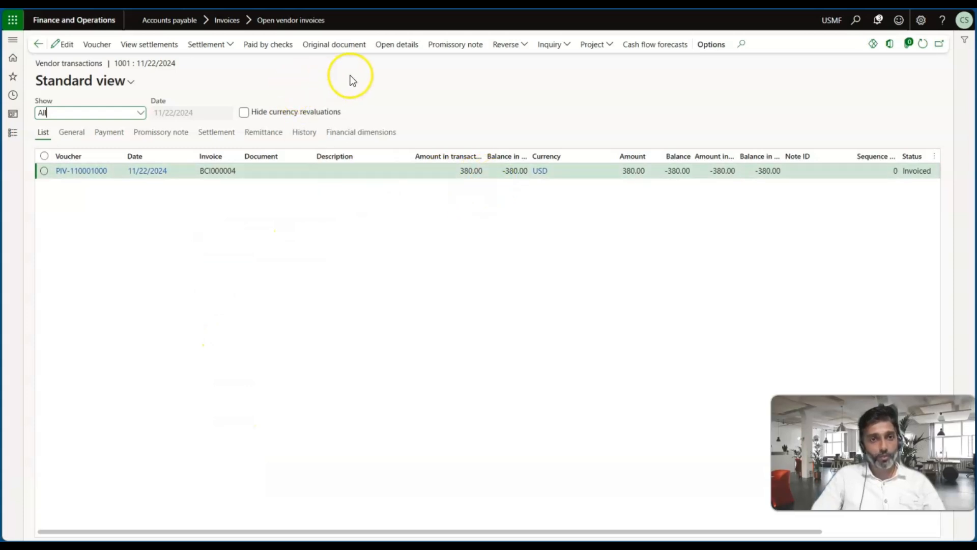
click(347, 50)
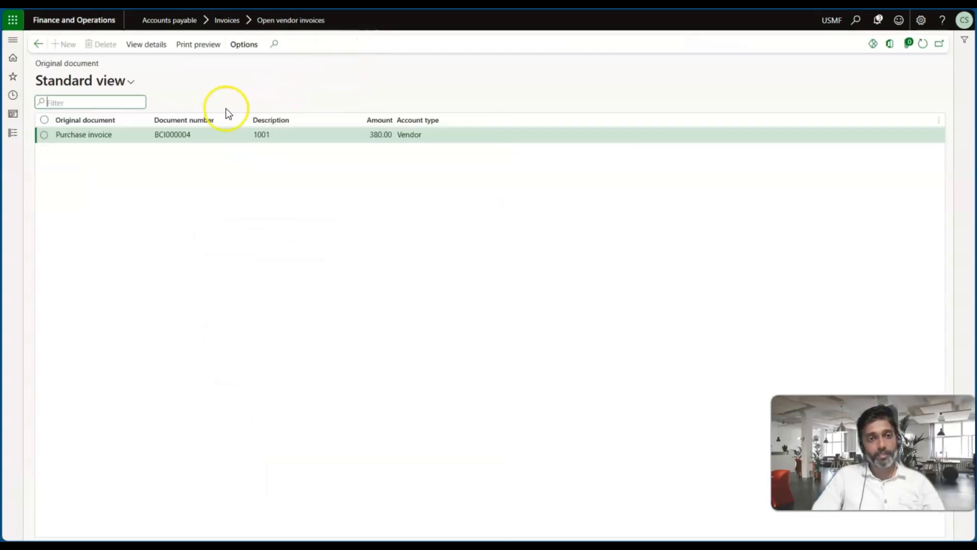
click(196, 45)
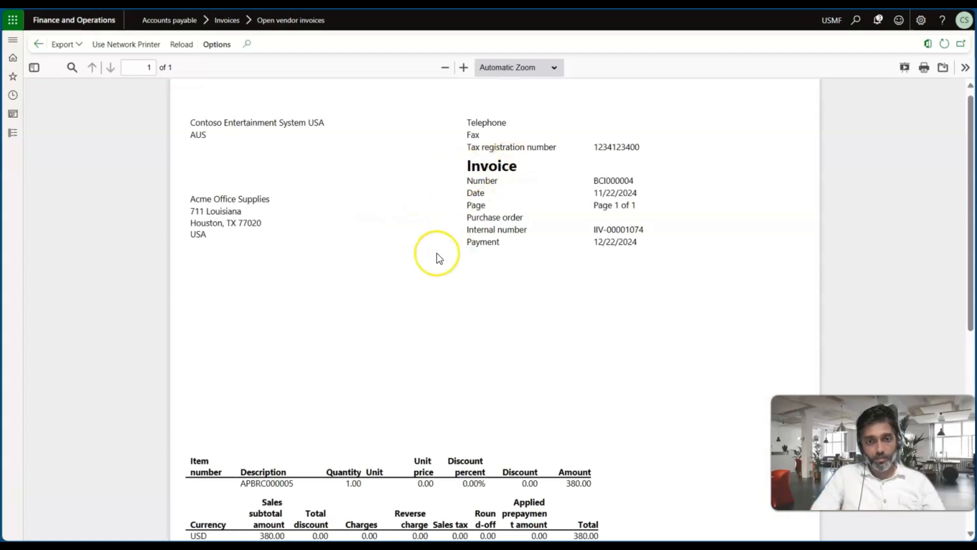
scroll(436, 252, down, 4)
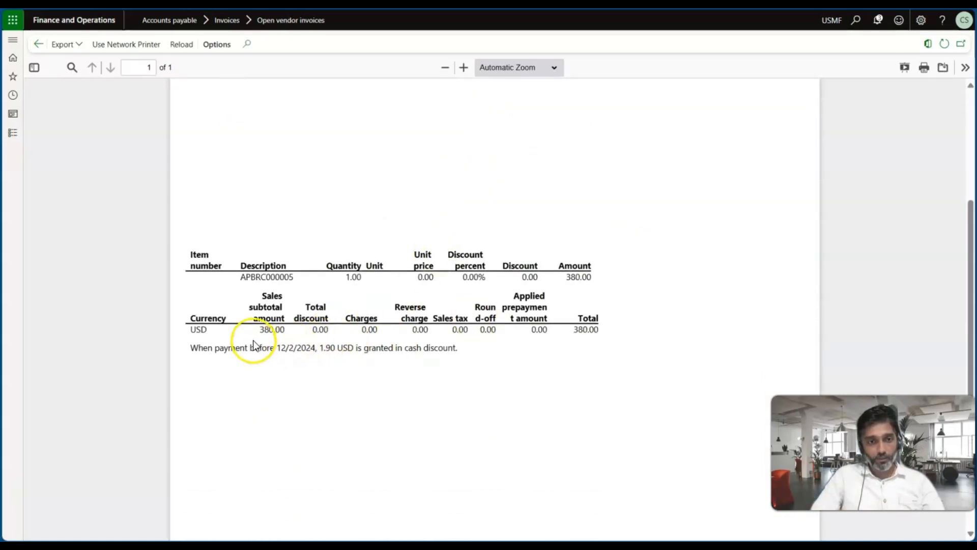
drag(257, 319, 298, 332)
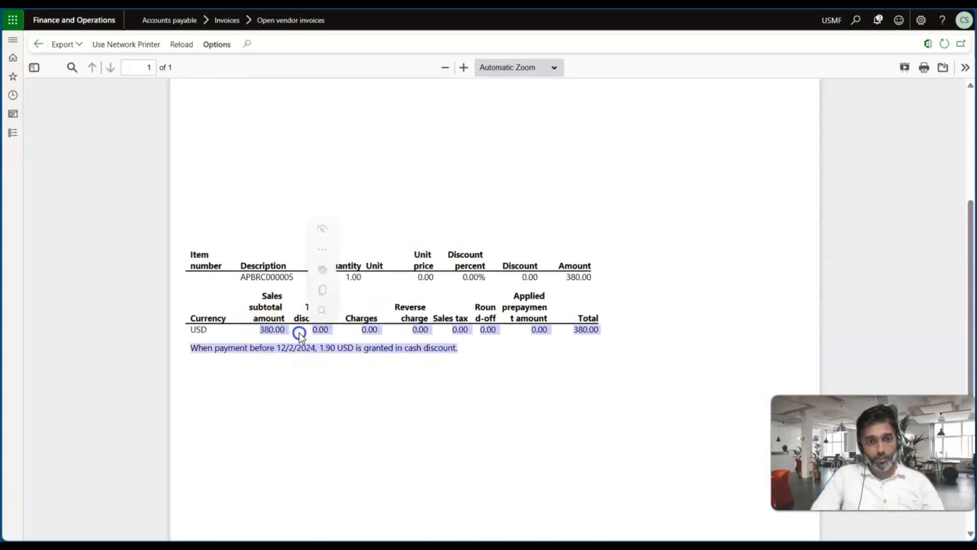
click(218, 328)
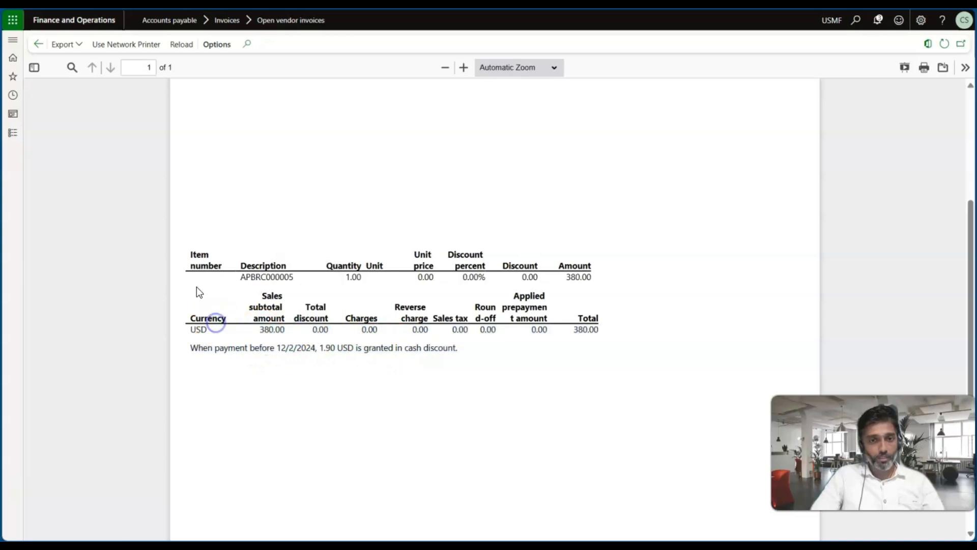
click(39, 45)
click(102, 140)
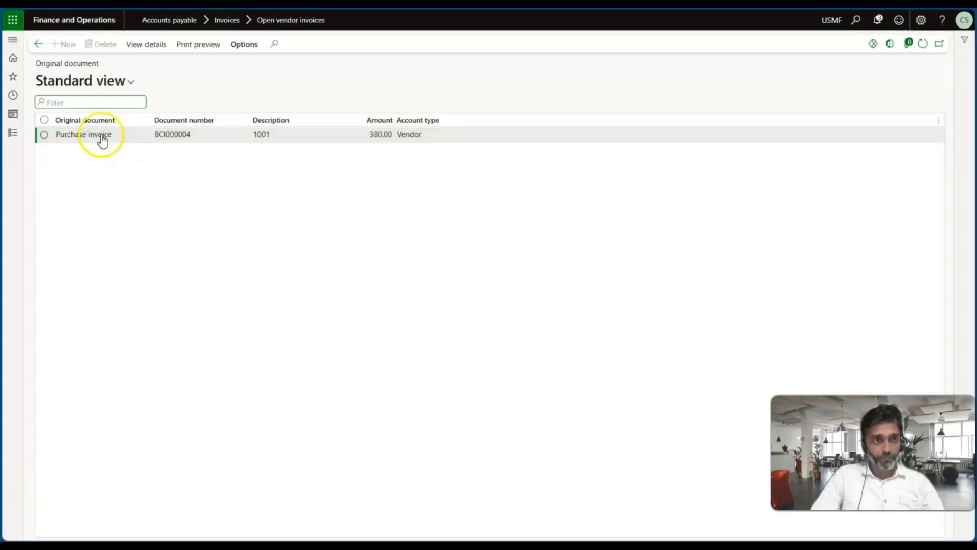
click(39, 44)
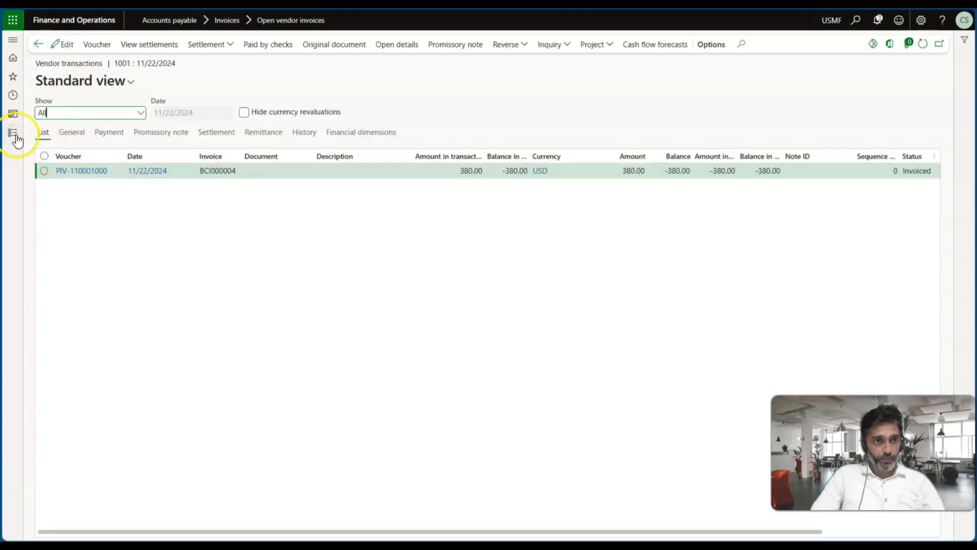
- Reopen the broker claims, filter the open claims by broker 1001, and select the partially approved claim
click(14, 134)
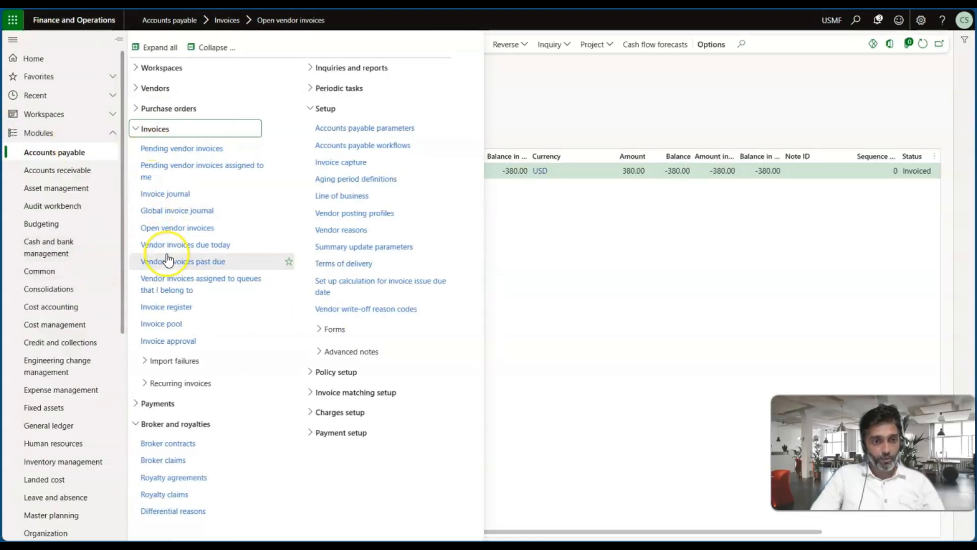
click(172, 463)
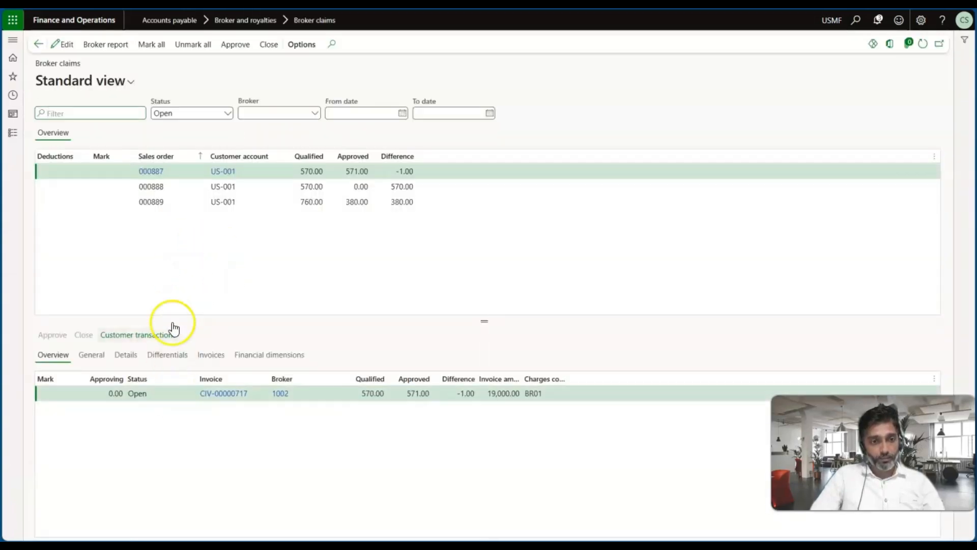
click(315, 113)
click(291, 138)
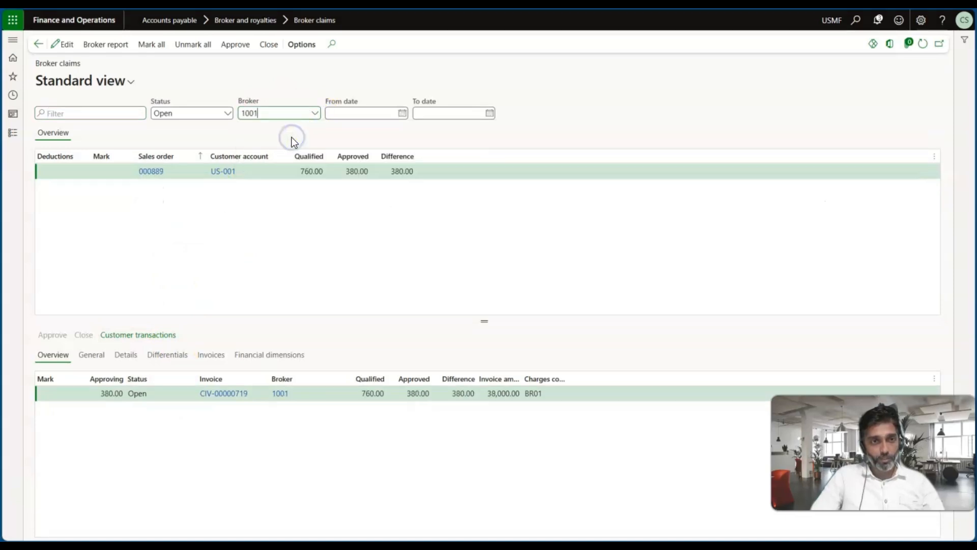
click(202, 173)
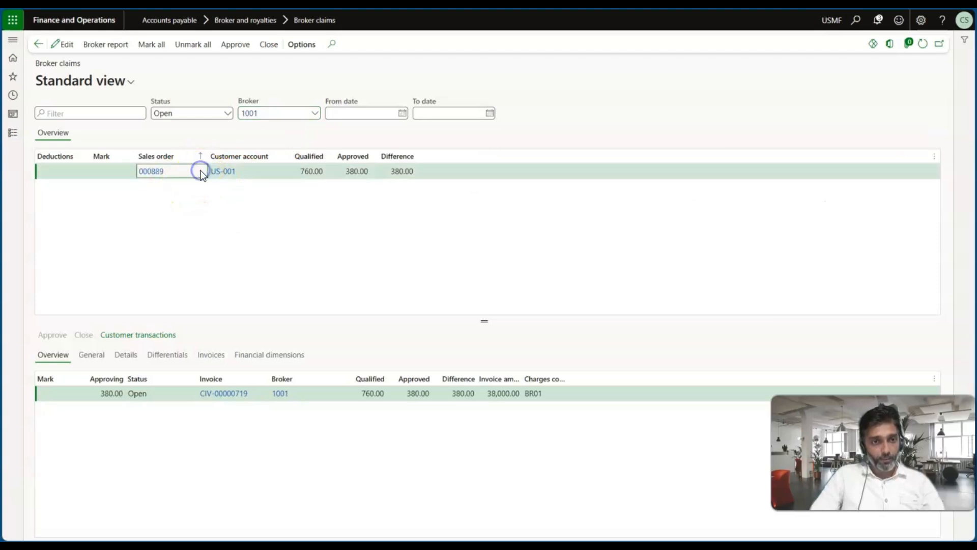
- Set the claim's approving amount to 80.00 and approve this second partial amount
click(122, 398)
key(Tab)
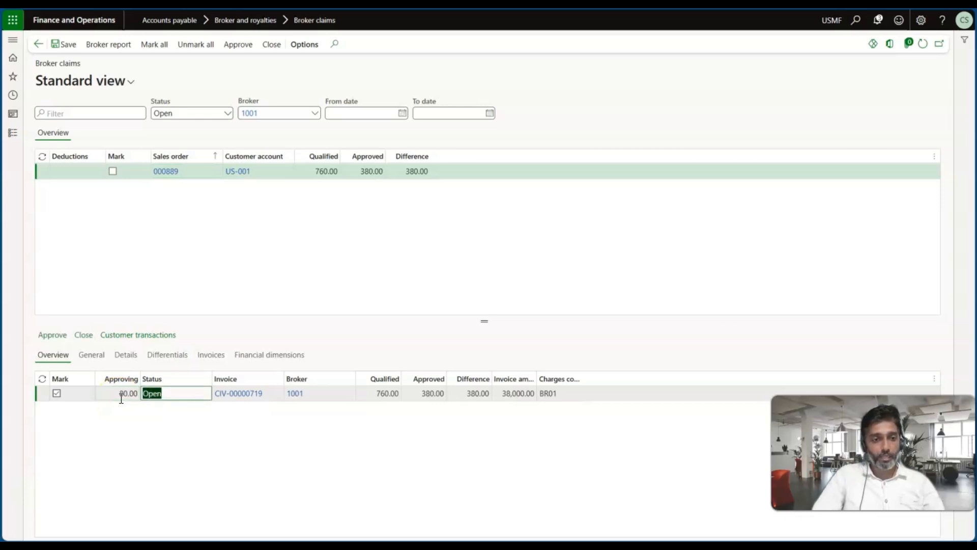
click(245, 48)
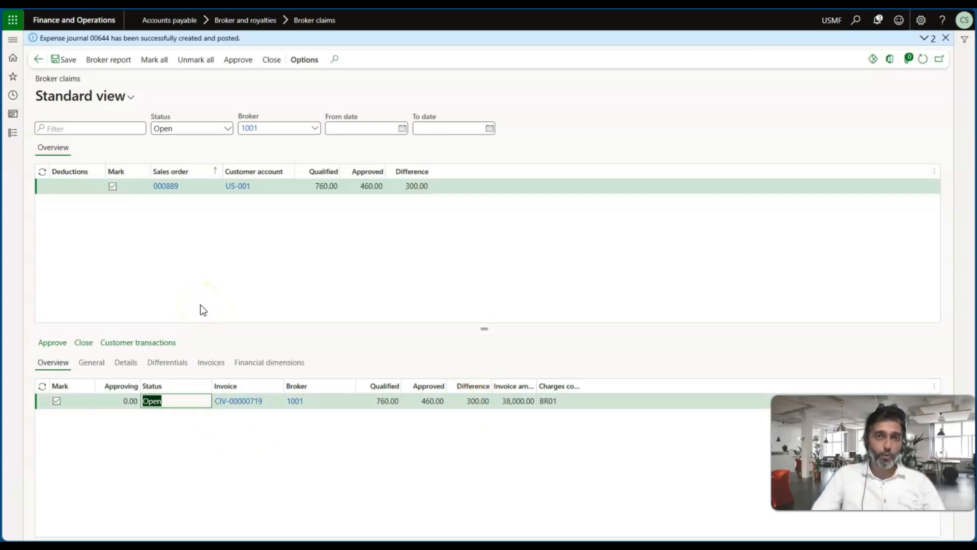
- View the differential amount and reason code parameters for closing the claim, and cancel without closing it
click(180, 293)
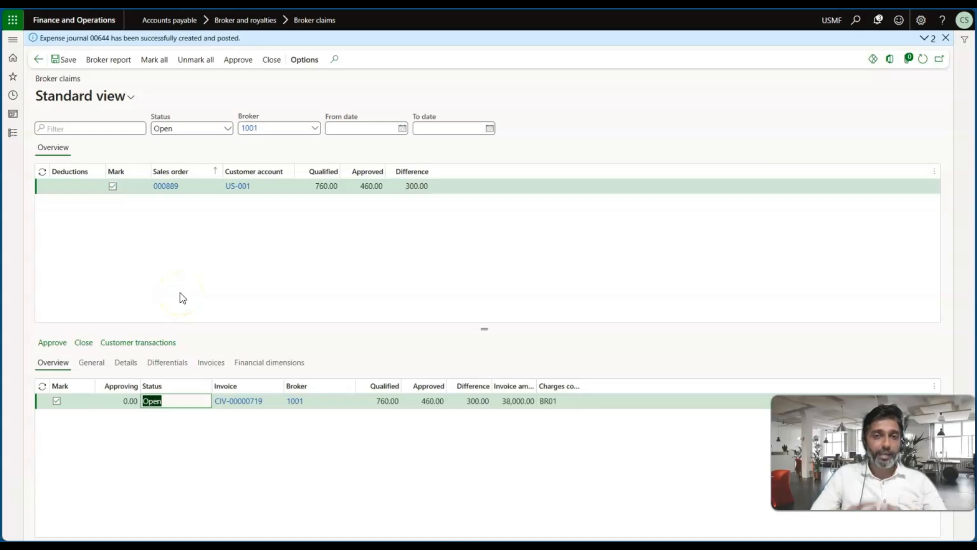
click(316, 301)
click(235, 285)
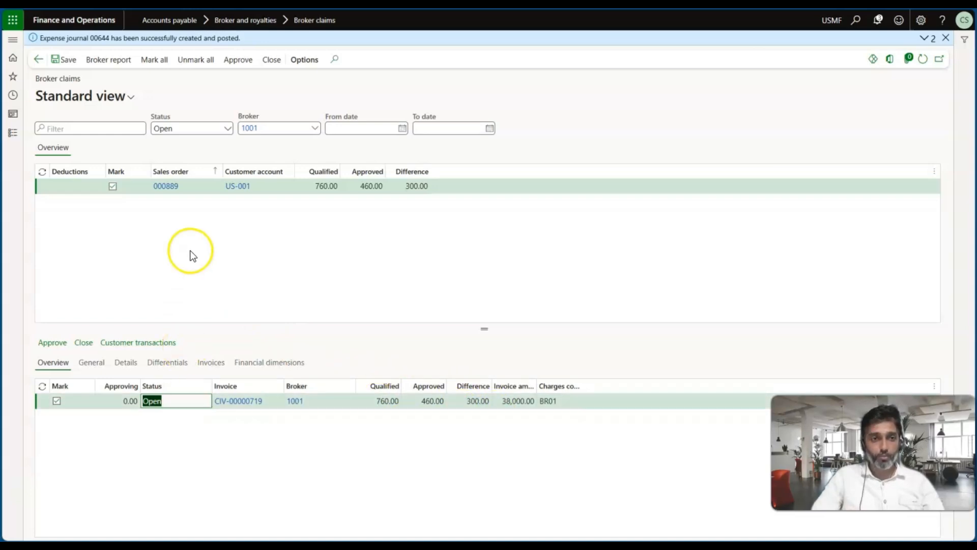
click(269, 63)
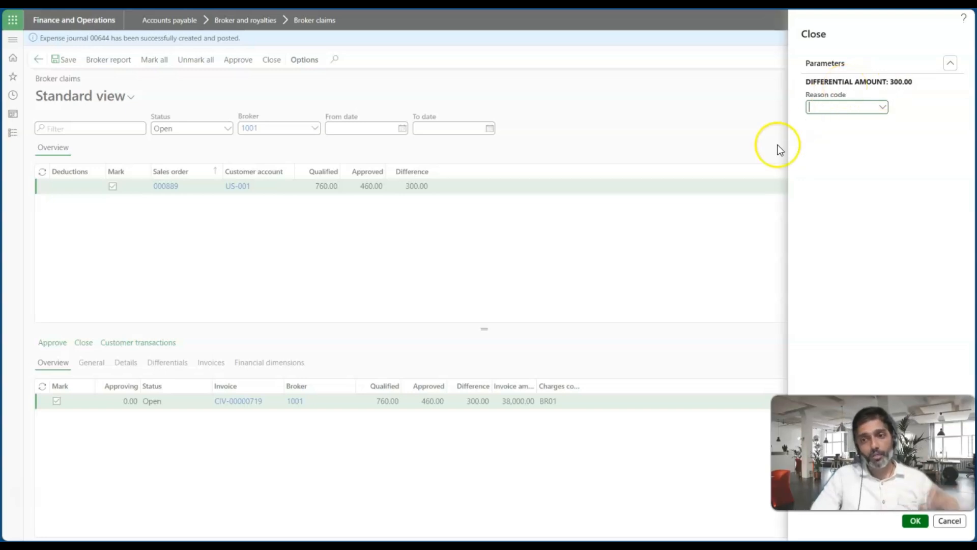
click(949, 521)
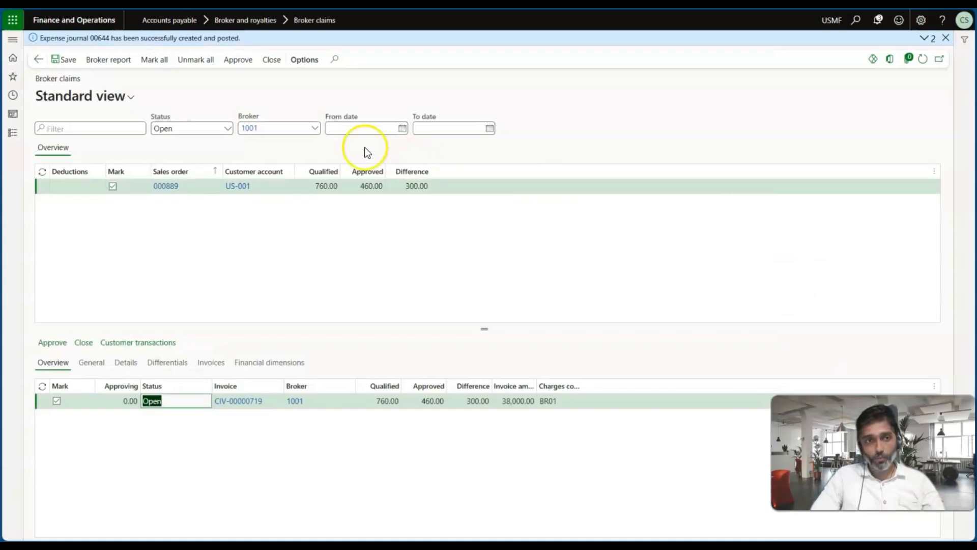
- Open the accounts payable parameters and review the broker and royalty journal names and procurement categories
click(13, 135)
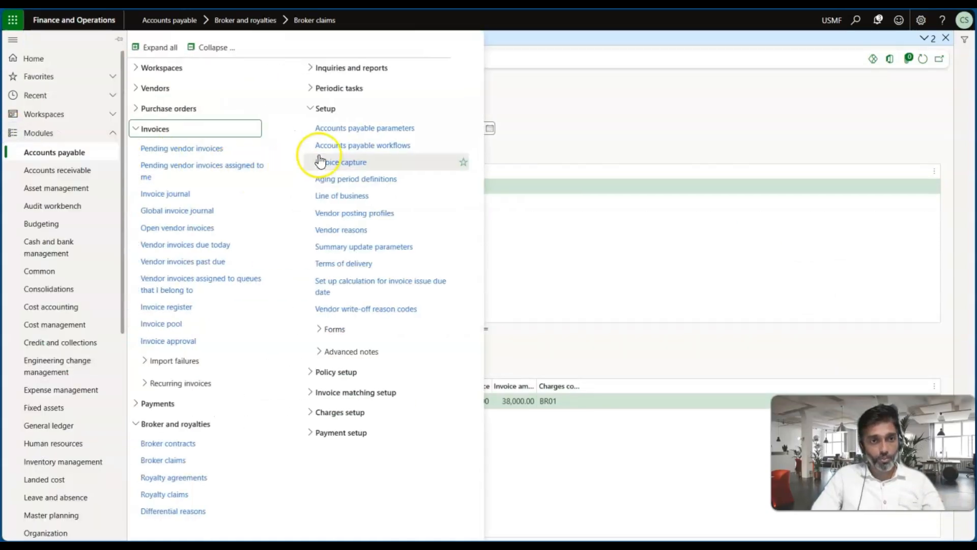
click(324, 131)
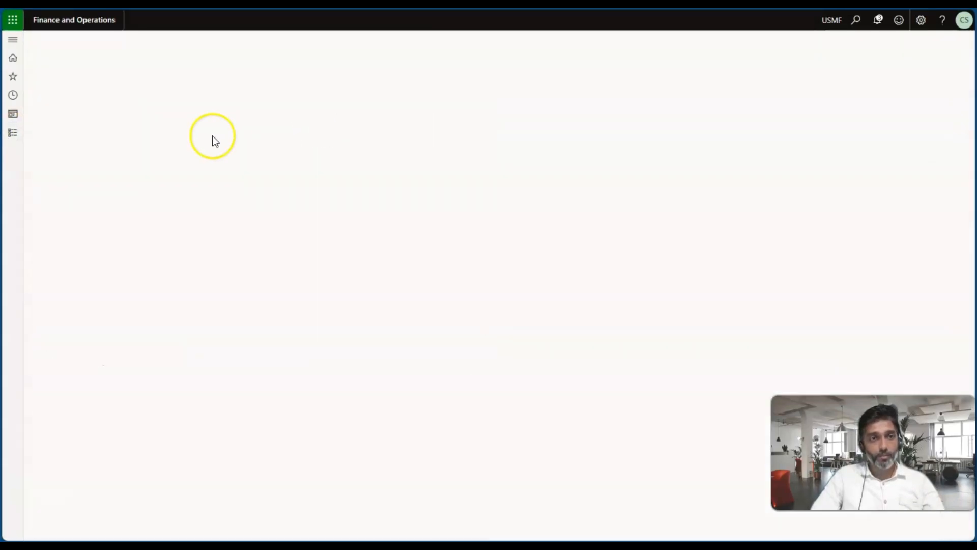
click(76, 244)
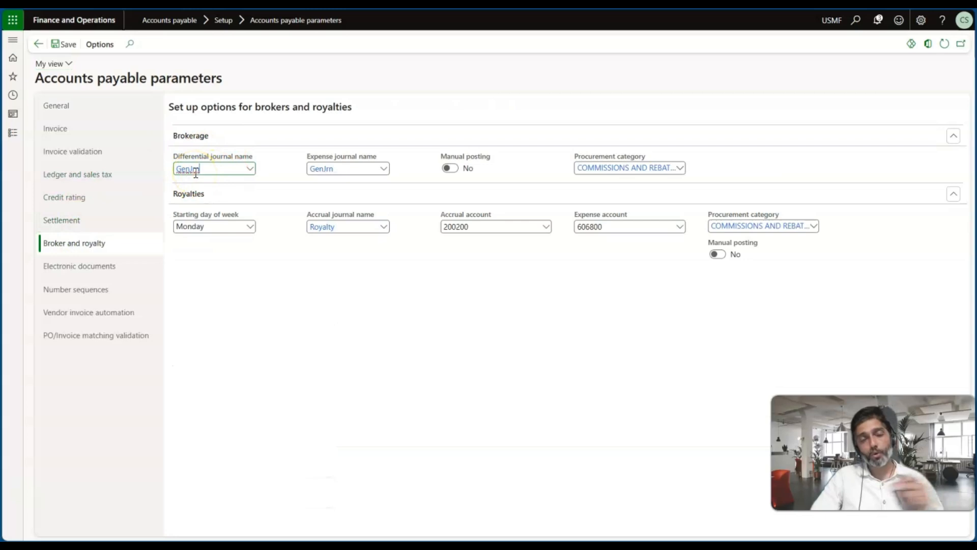
- Open the differential reasons list for brokers and royalties and widen its Reason code column
click(13, 132)
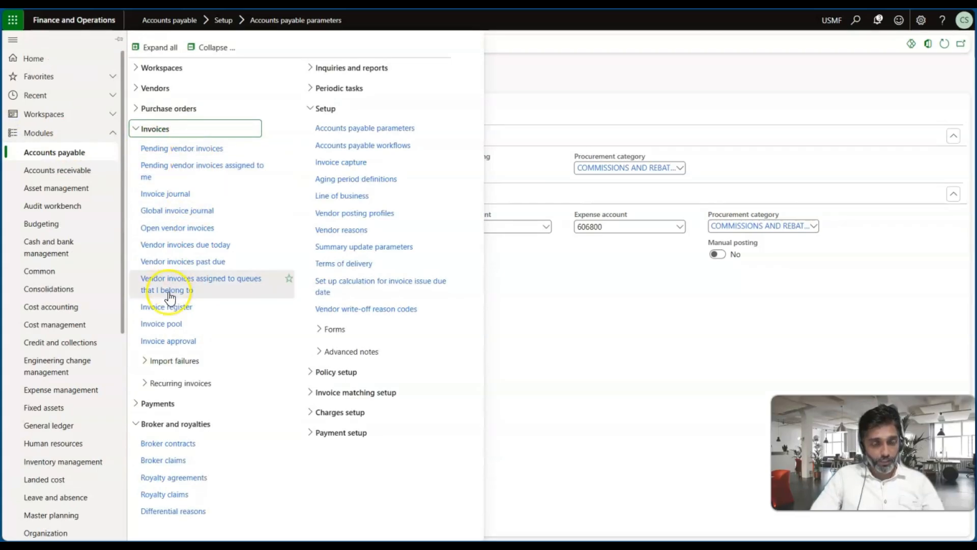
click(166, 459)
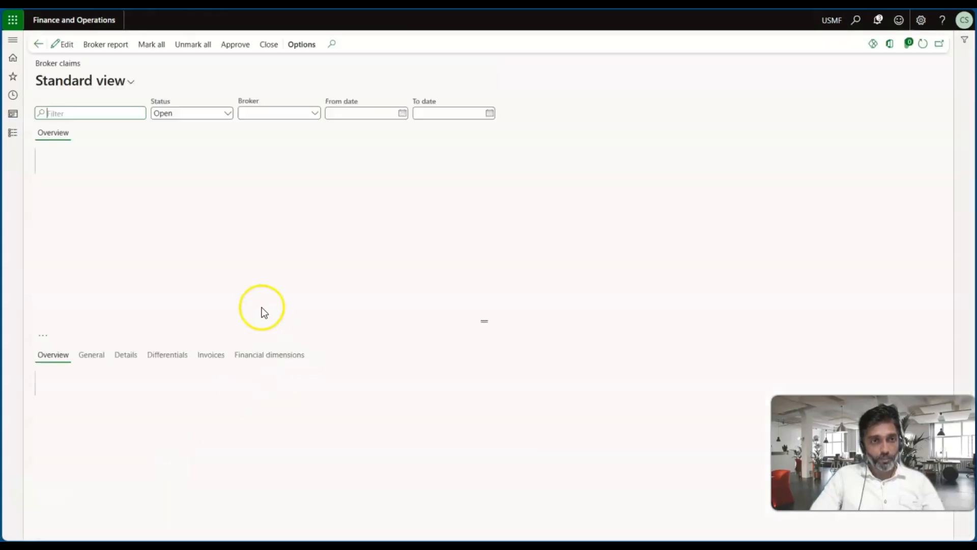
click(12, 133)
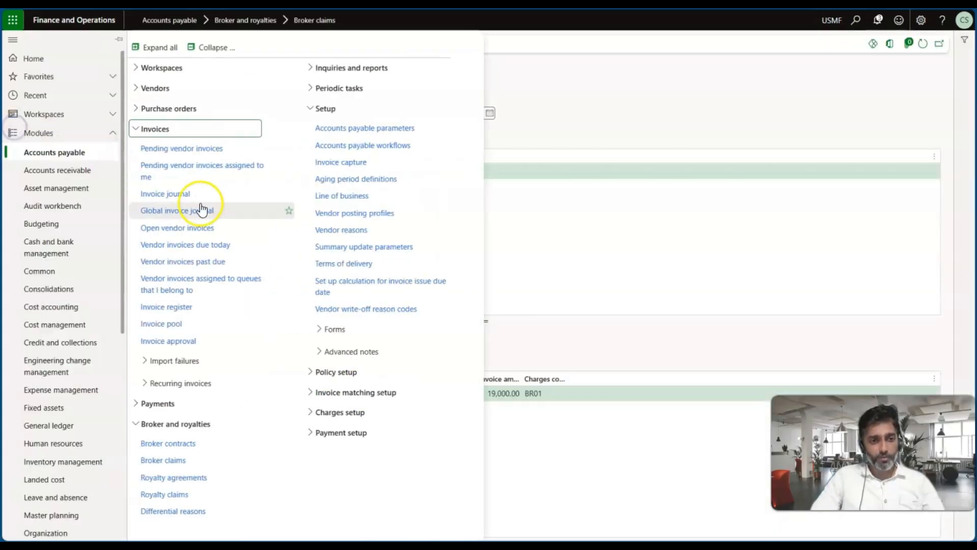
click(154, 130)
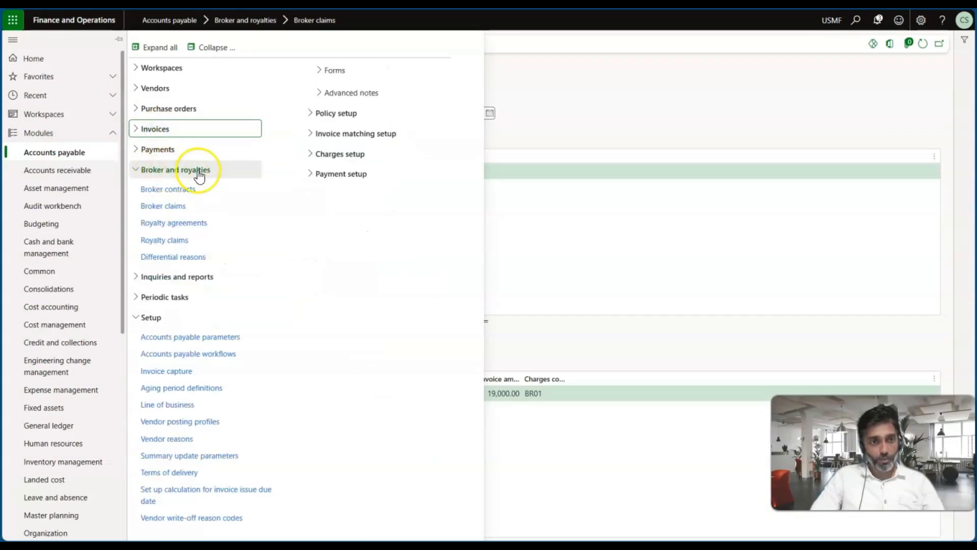
click(175, 262)
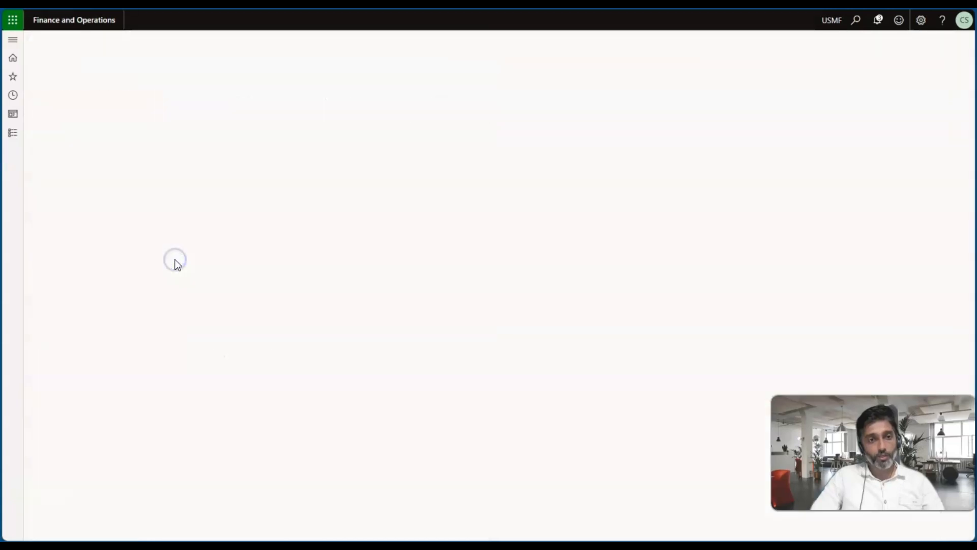
click(155, 152)
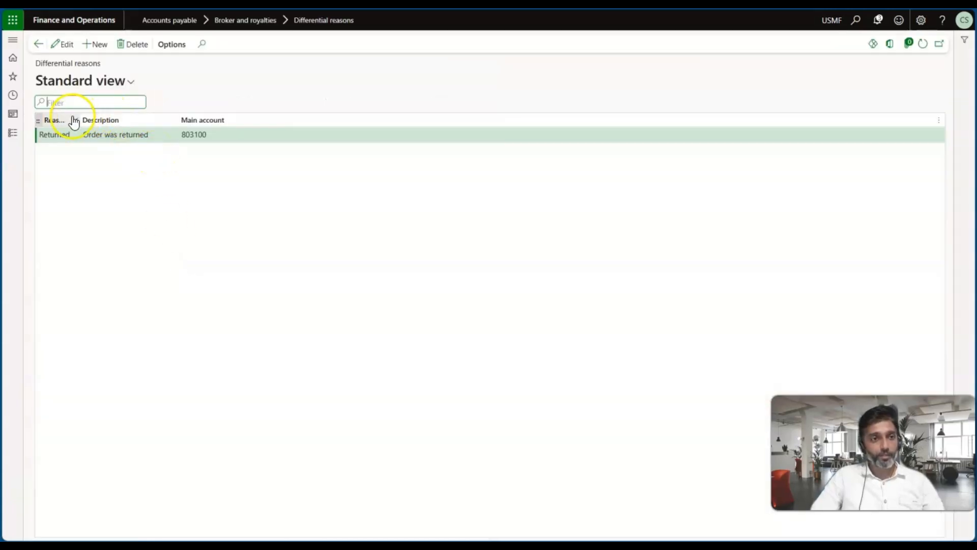
drag(77, 120, 139, 121)
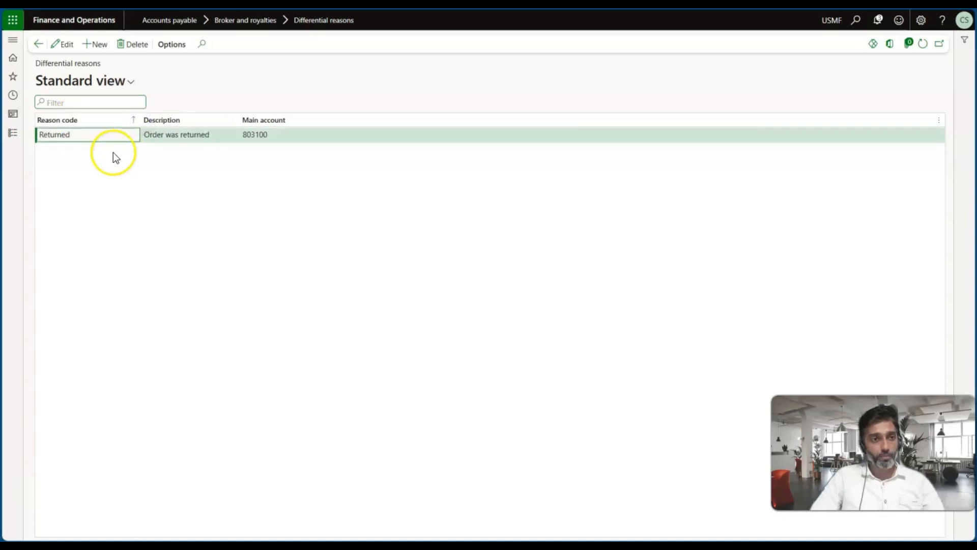
- Add a differential reason with code Poor Ser, description Poor Service and main account 803100, and save it
click(93, 44)
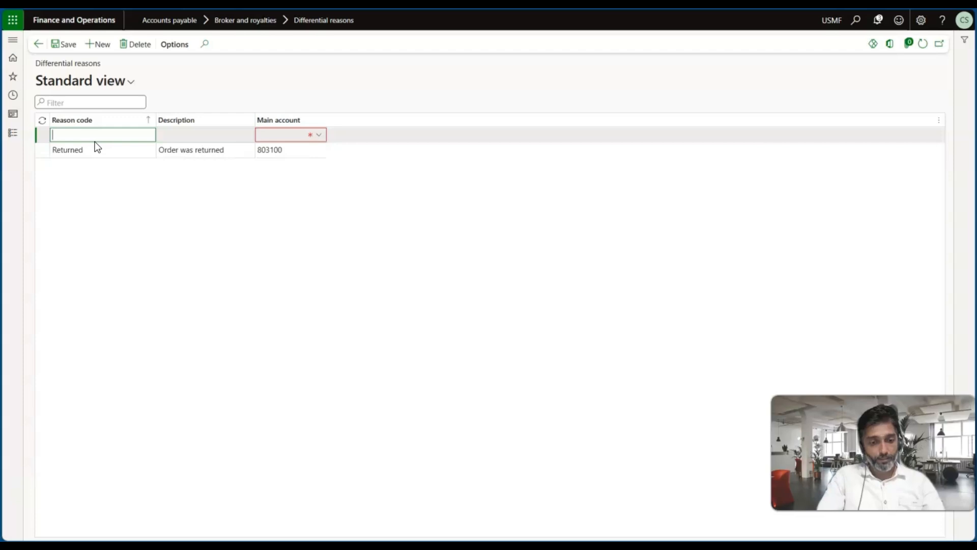
text(Poor Serv)
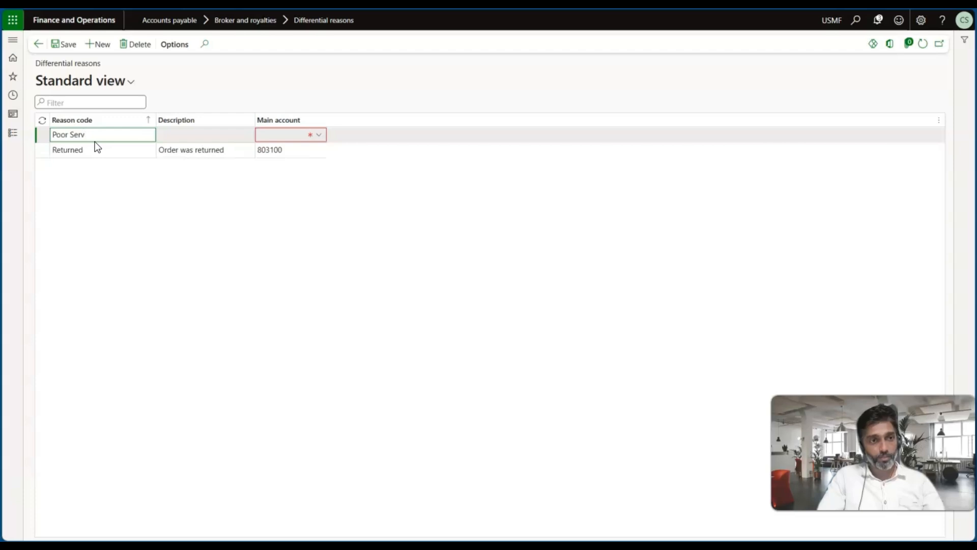
key(BackSpace)
key(Tab)
text(Po)
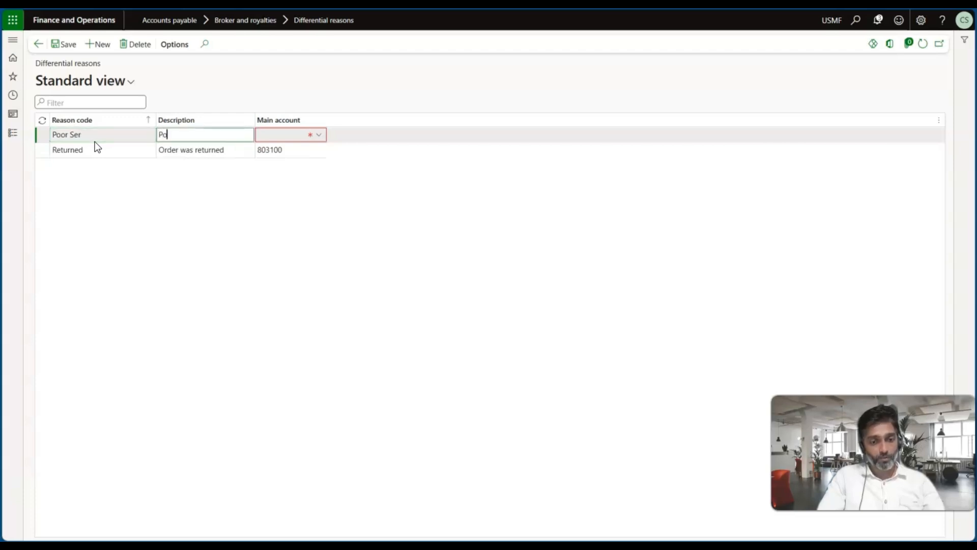
text(or Ser)
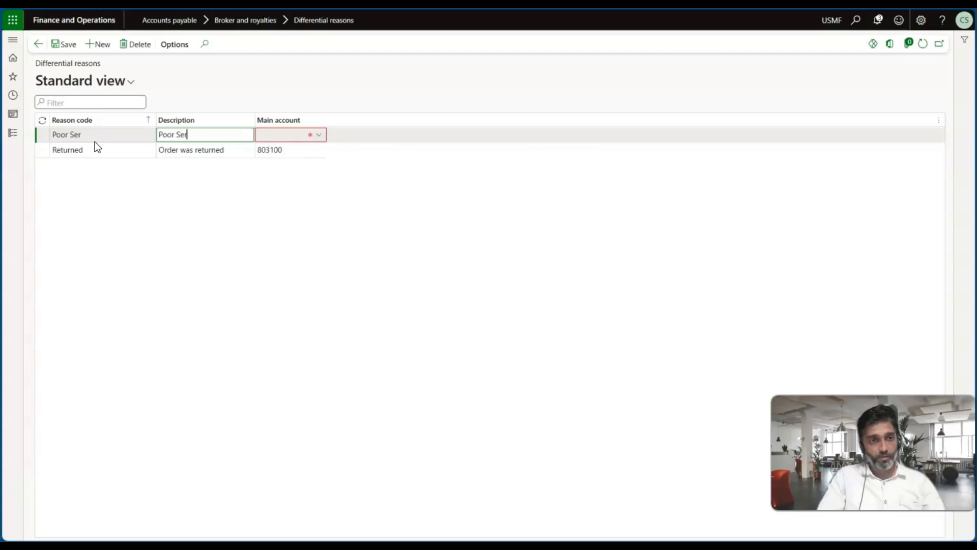
text(vice)
key(Tab)
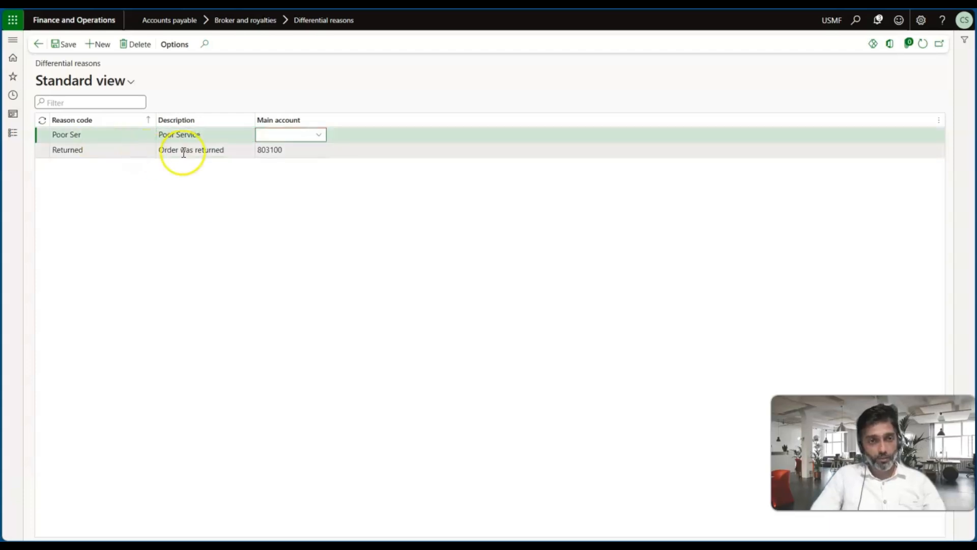
text(803100)
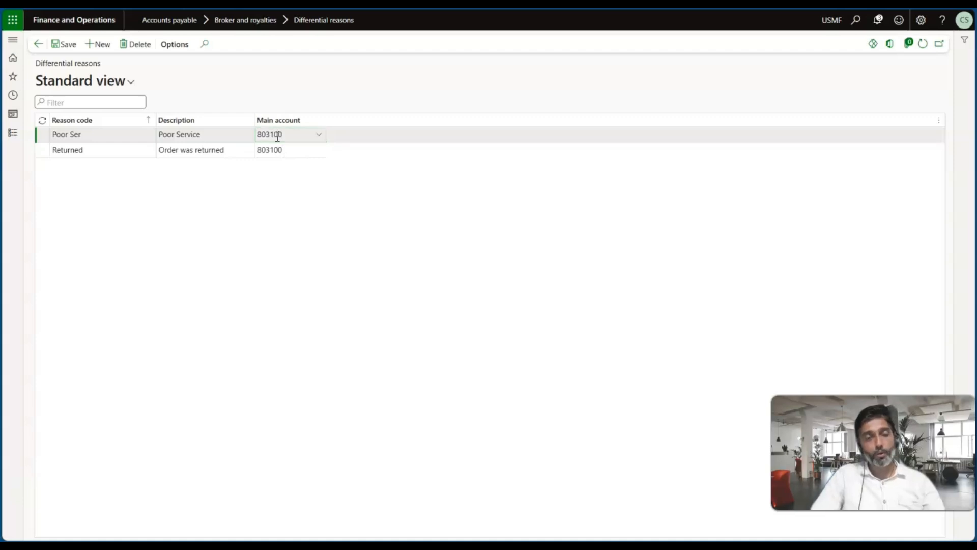
click(72, 46)
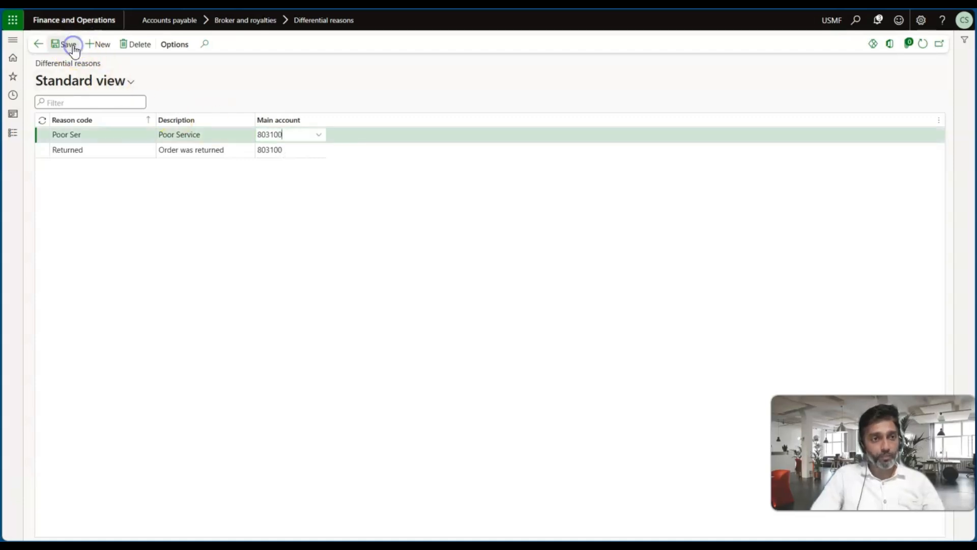
- Reopen the broker claims and filter the open claims by broker 1001, Acme Office Supplies
click(17, 135)
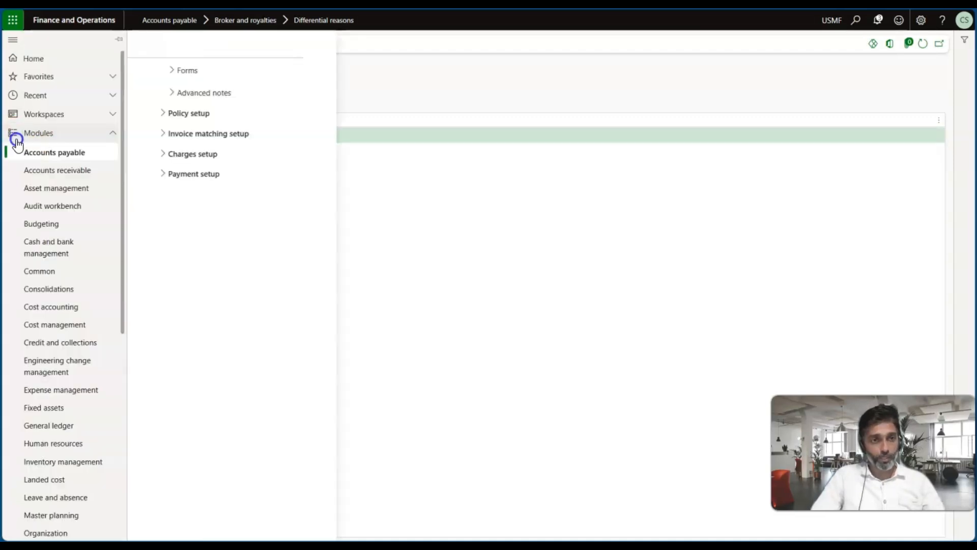
click(175, 204)
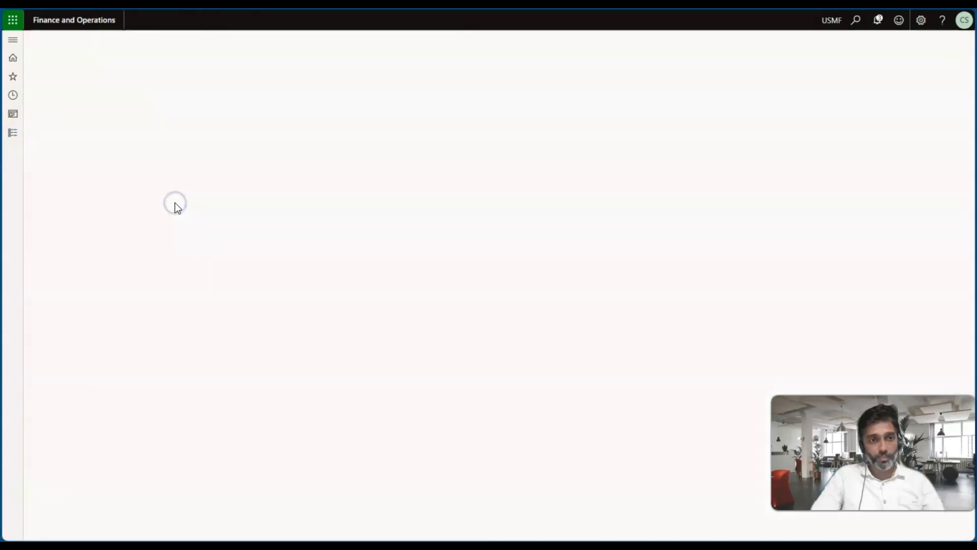
click(178, 156)
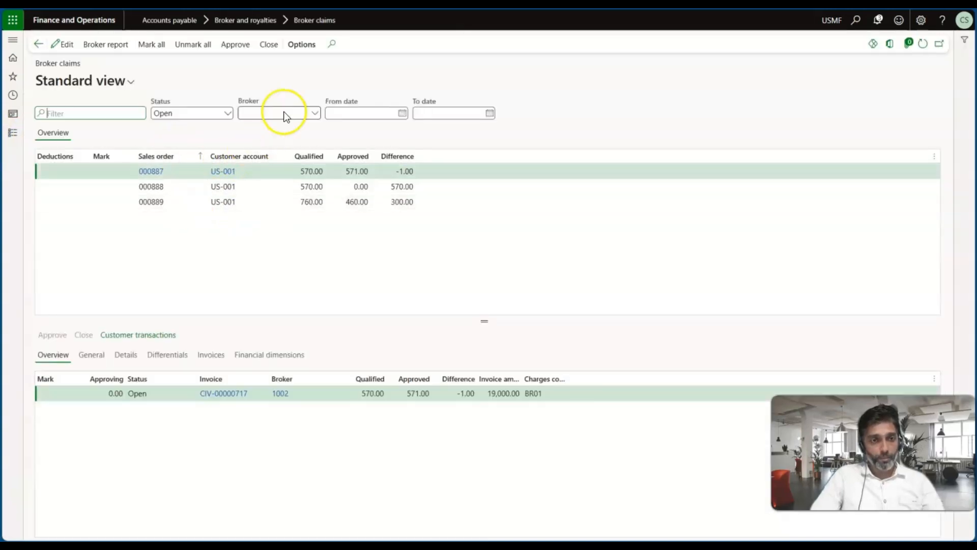
click(316, 112)
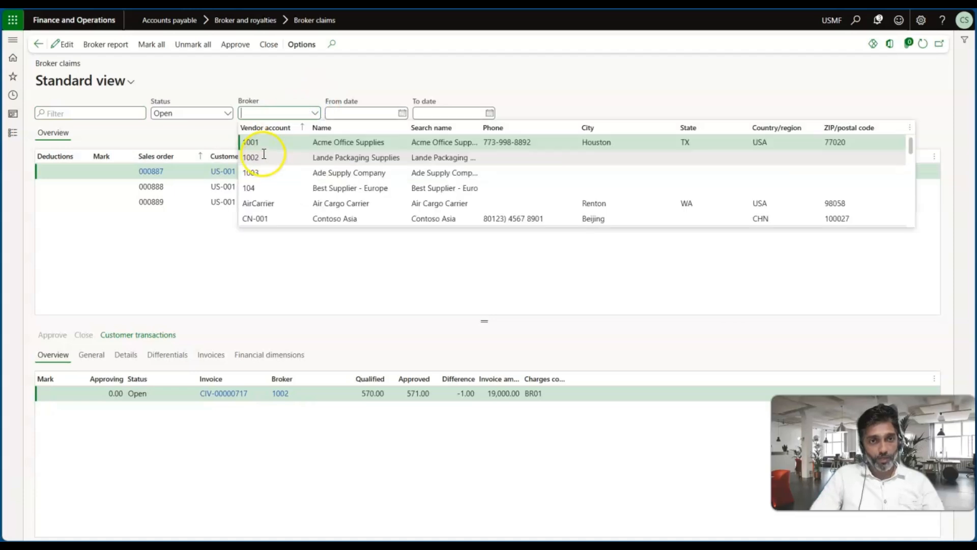
click(262, 143)
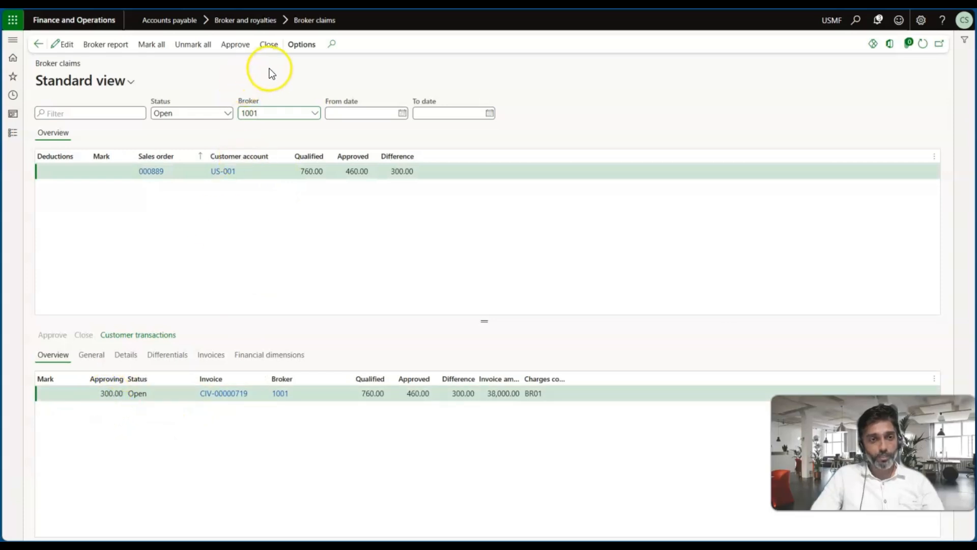
- Mark the broker's remaining open claim and close its differential amount with the reason code Poor Ser
click(269, 44)
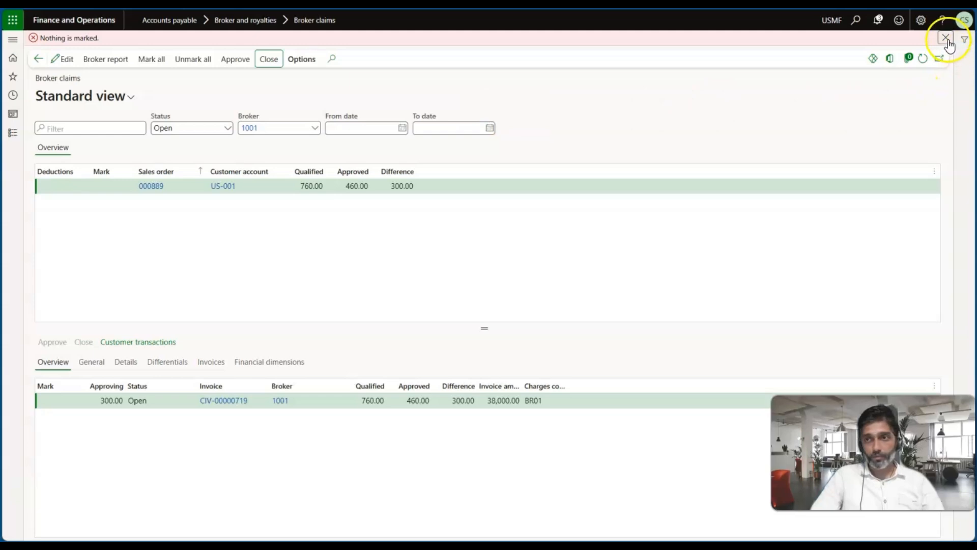
click(946, 38)
click(60, 44)
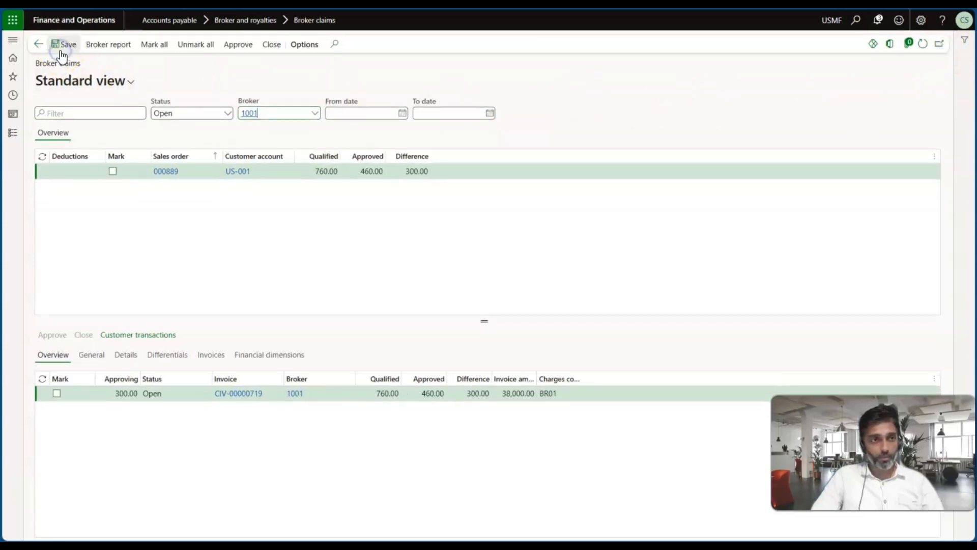
click(112, 172)
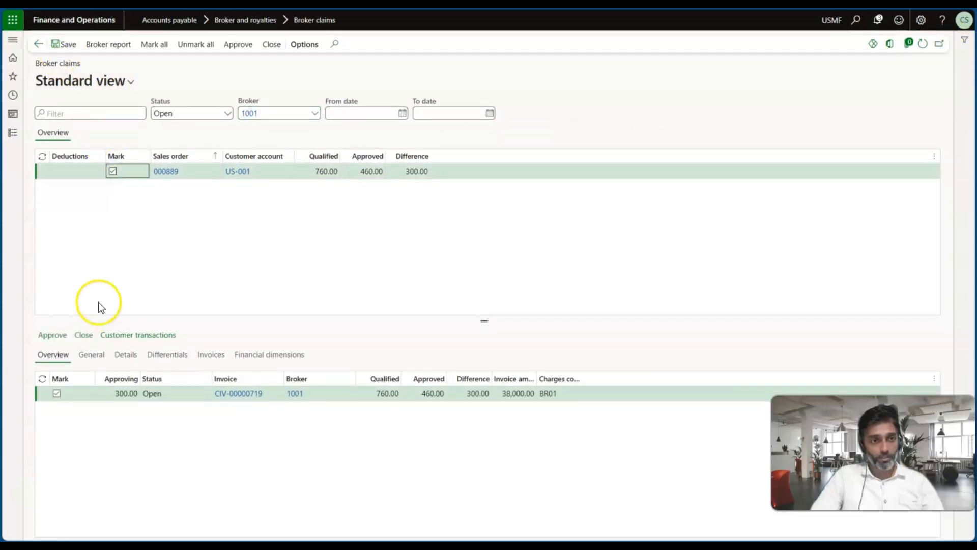
click(268, 46)
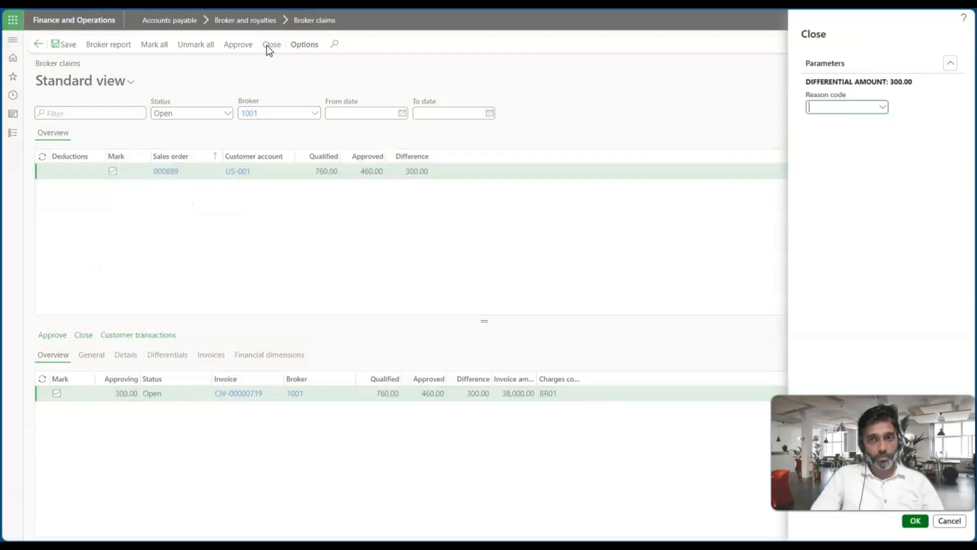
click(883, 107)
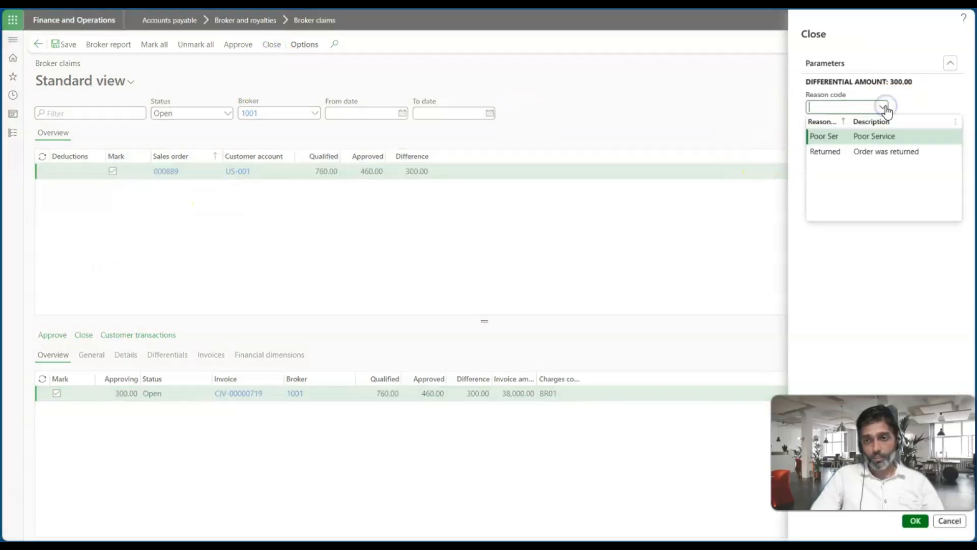
click(863, 136)
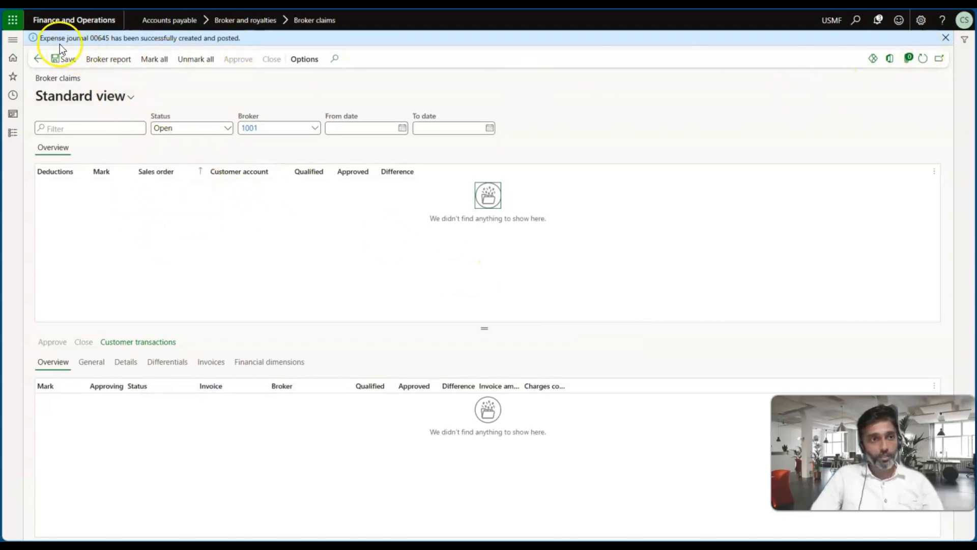
- Examine the expense journal posting message and switch to the Broker Contract Management process flow slide
drag(58, 41, 245, 41)
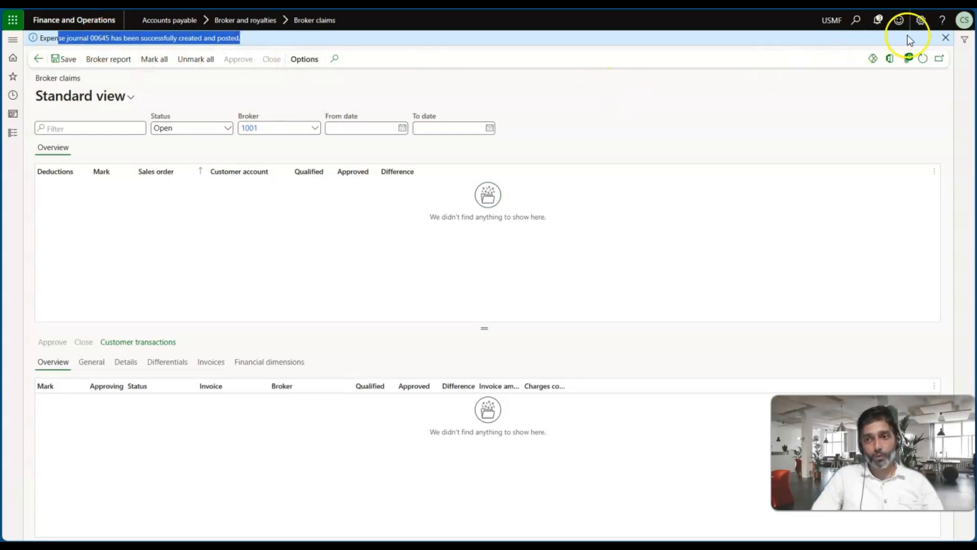
click(929, 39)
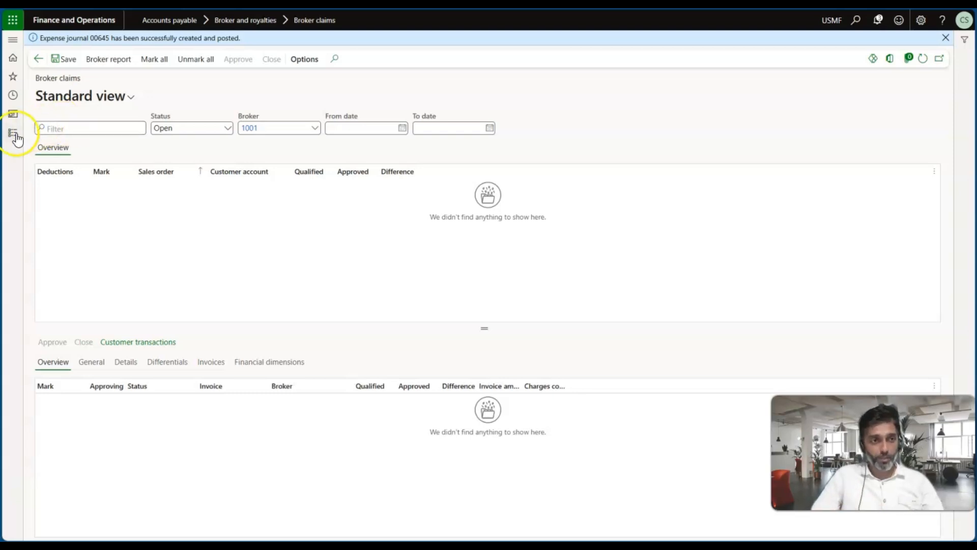
key(alt+Tab)
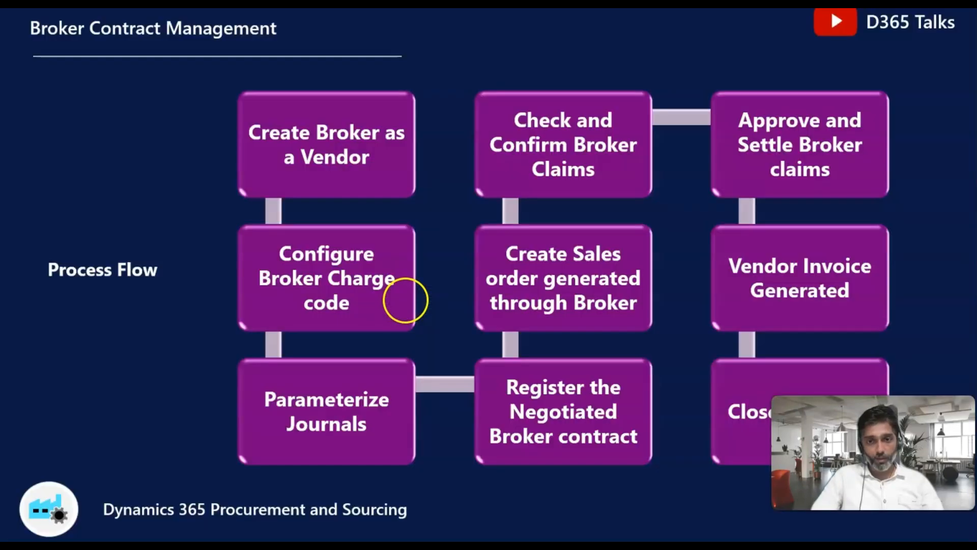